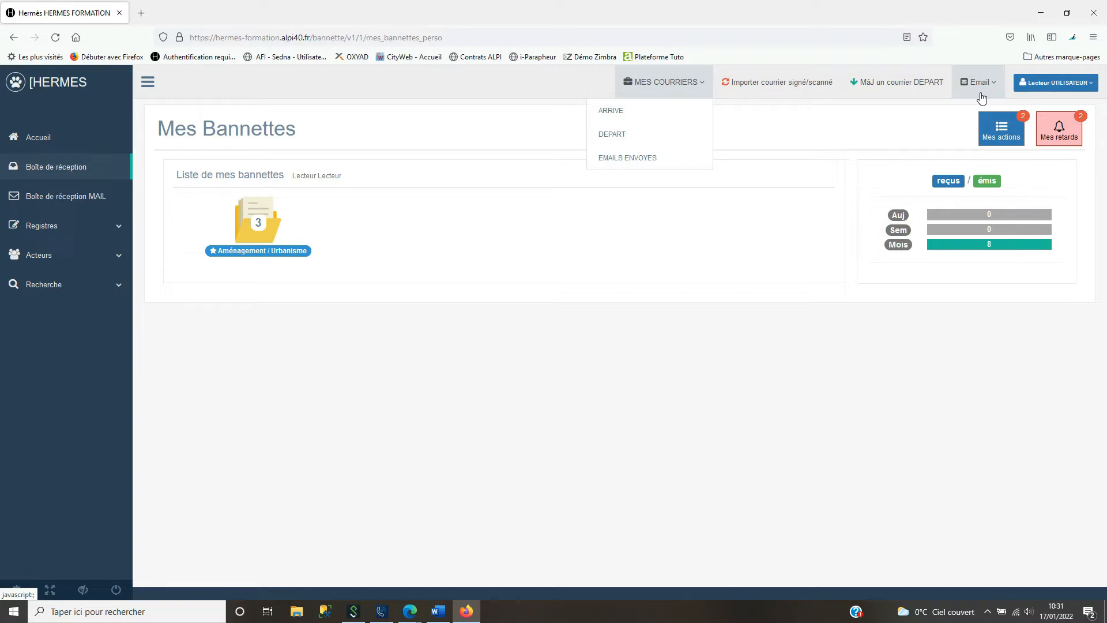
{"action": "left_click", "coordinate": [1044, 91]}
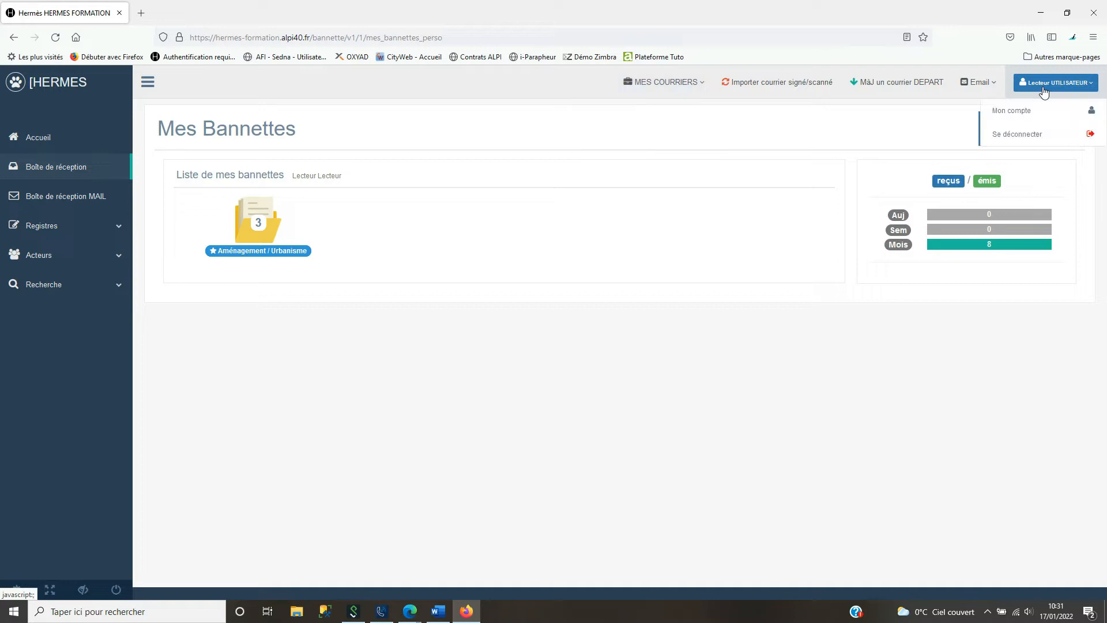
{"action": "left_click", "coordinate": [898, 136]}
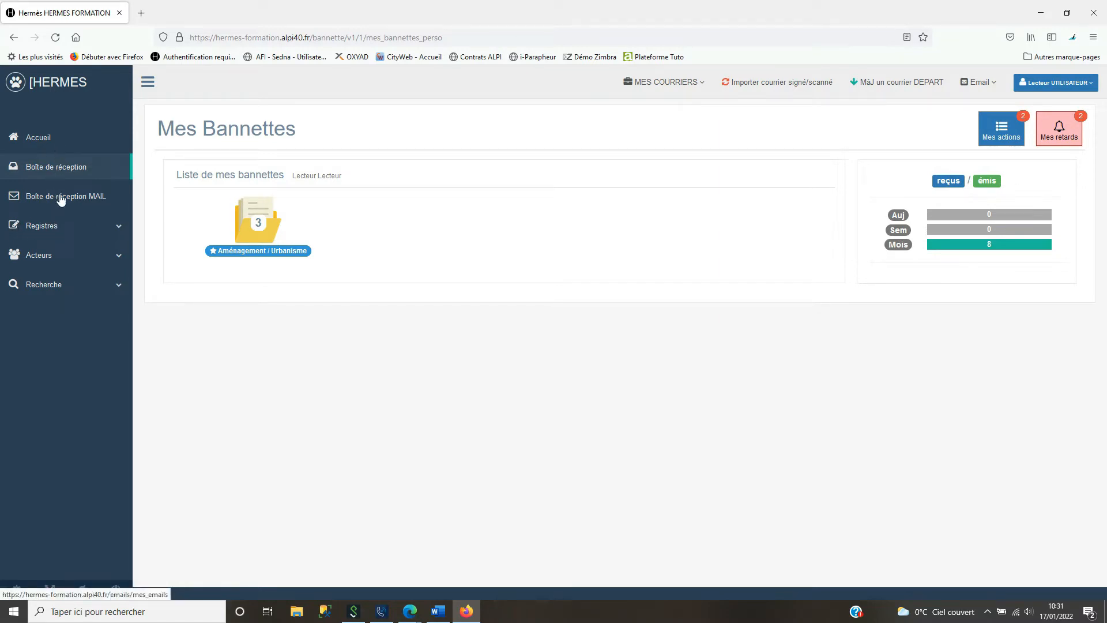
{"action": "left_click", "coordinate": [73, 227]}
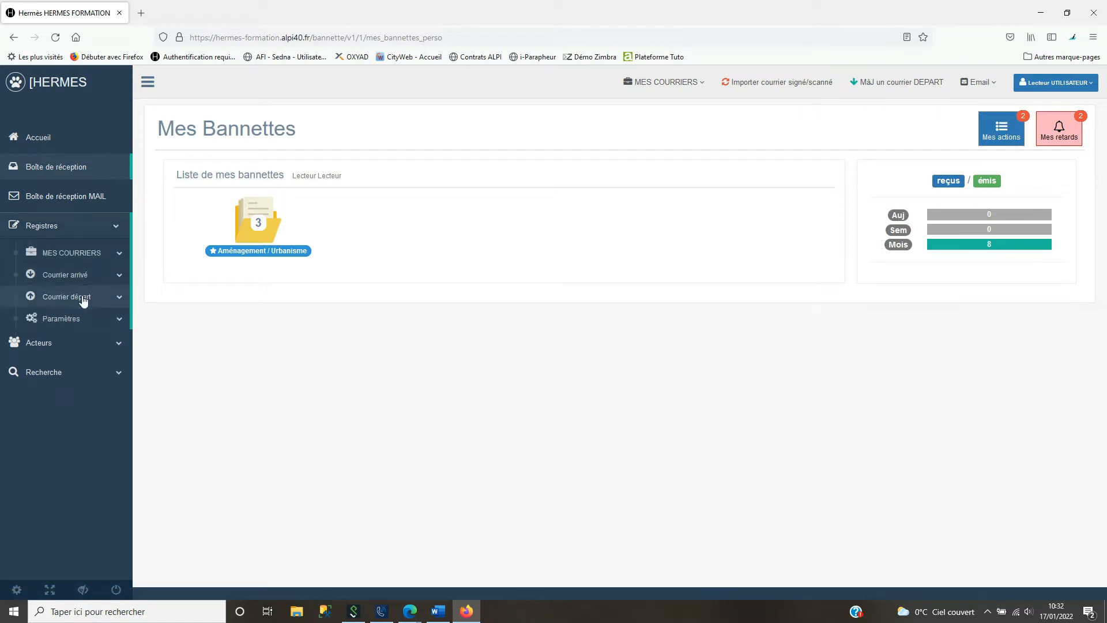
{"action": "left_click", "coordinate": [64, 344]}
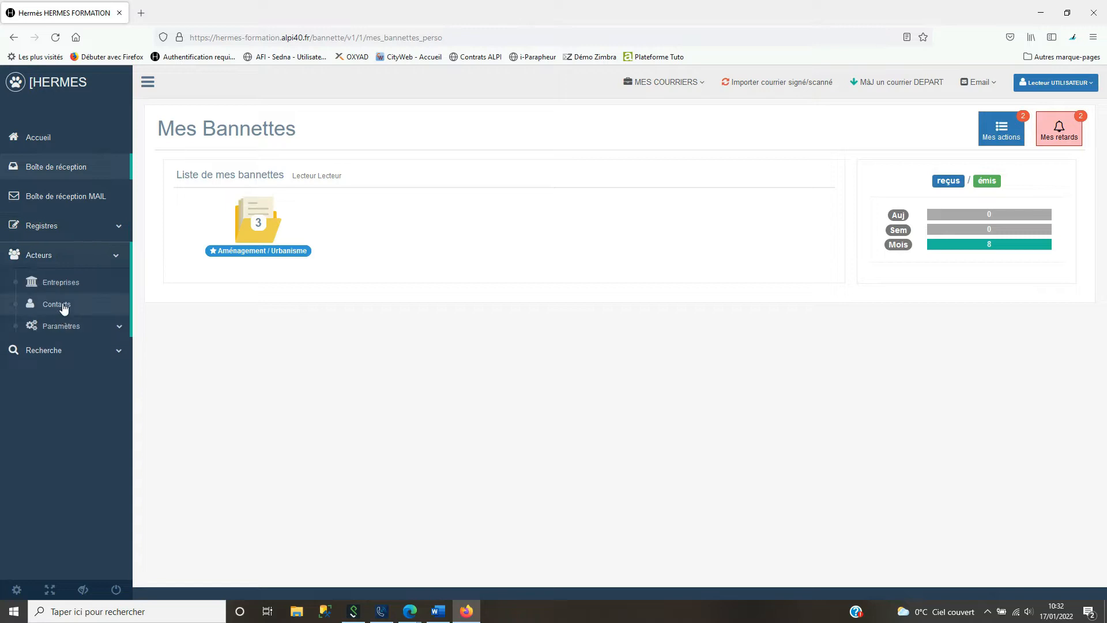
{"action": "left_click", "coordinate": [65, 355]}
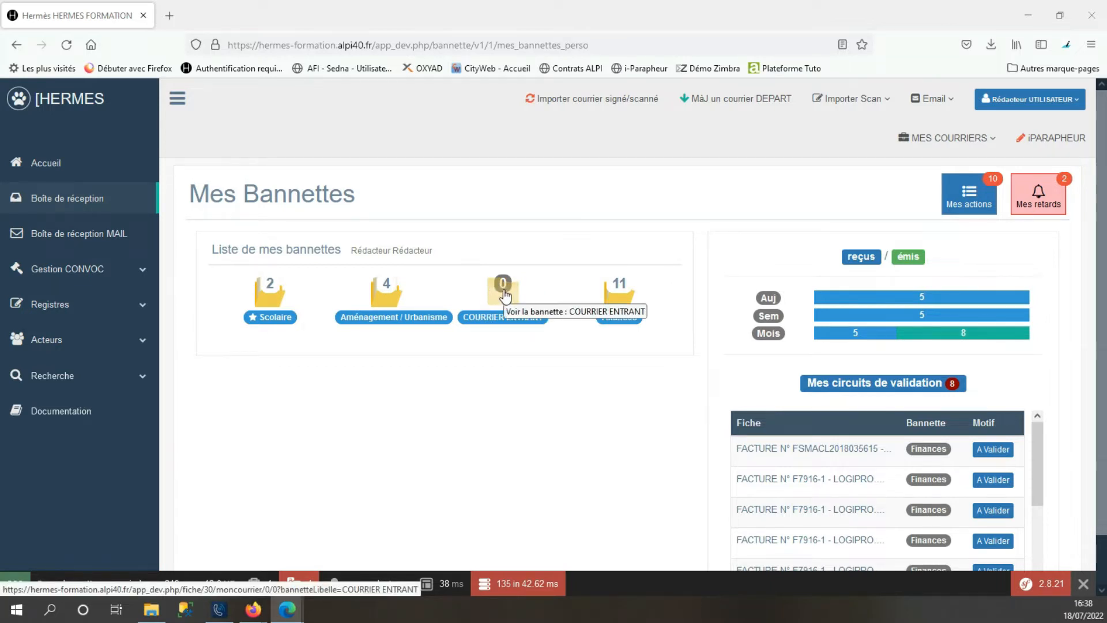
- Upload HERMES - Liasse sans QR Code.pdf to the incoming scans reception and open it for page separation
{"action": "left_click", "coordinate": [860, 111]}
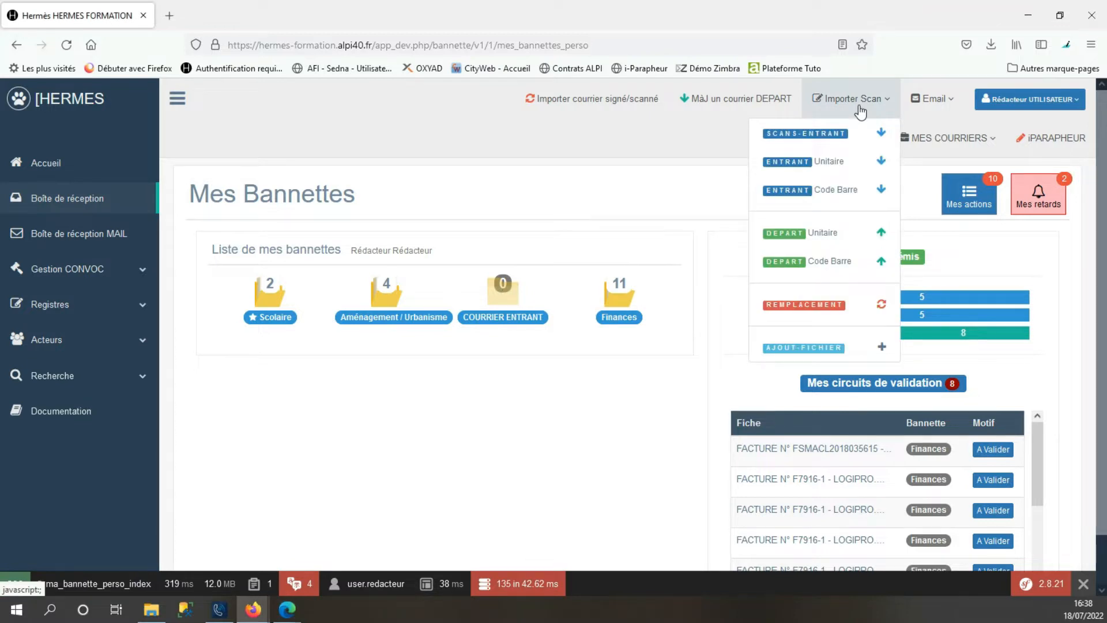
{"action": "left_click", "coordinate": [843, 130]}
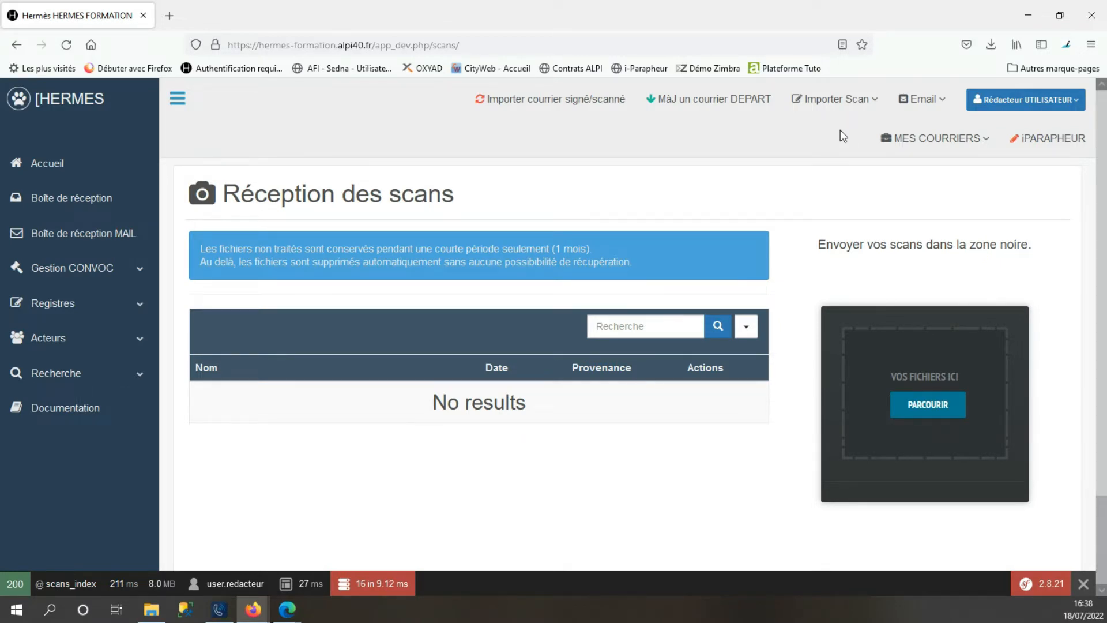
{"action": "left_click", "coordinate": [906, 411]}
{"action": "left_click", "coordinate": [228, 145]}
{"action": "left_click", "coordinate": [420, 314]}
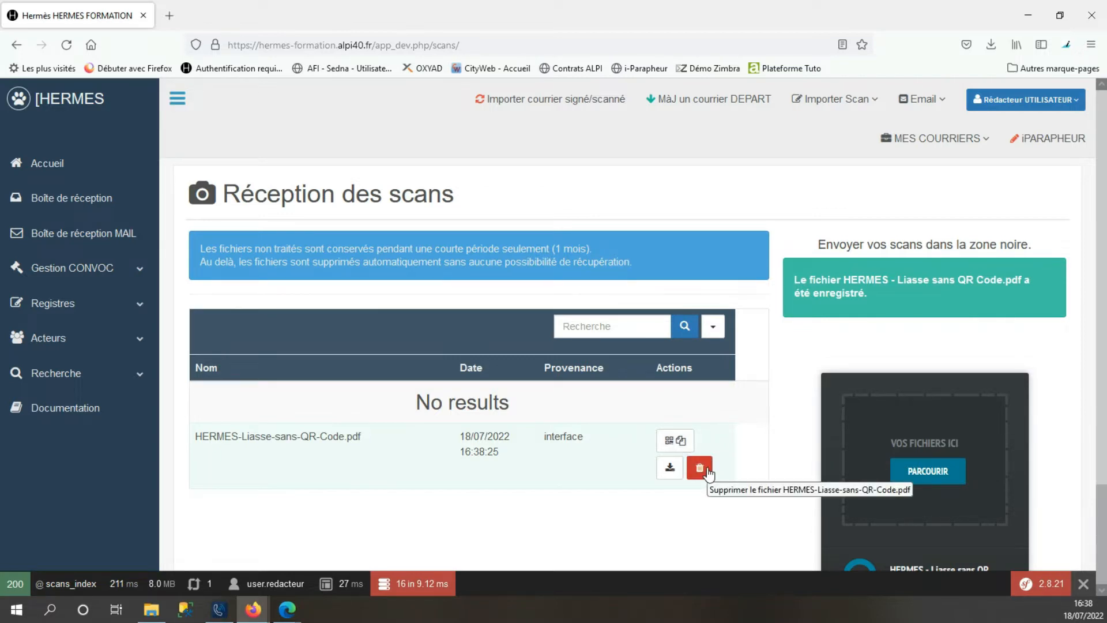
{"action": "left_click", "coordinate": [670, 440]}
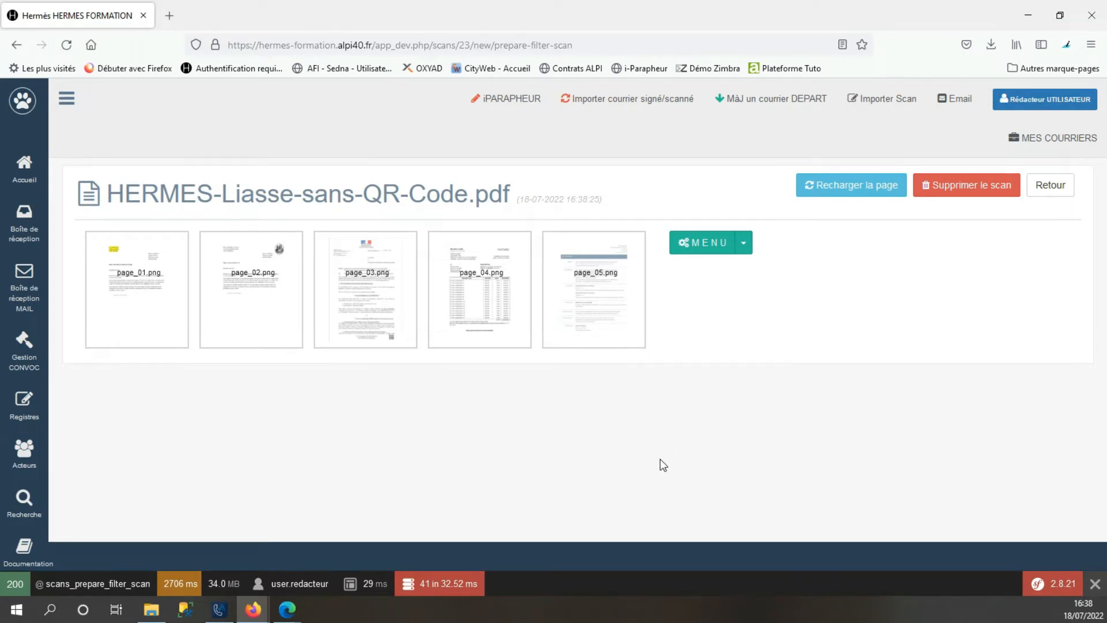
{"action": "left_click", "coordinate": [744, 248]}
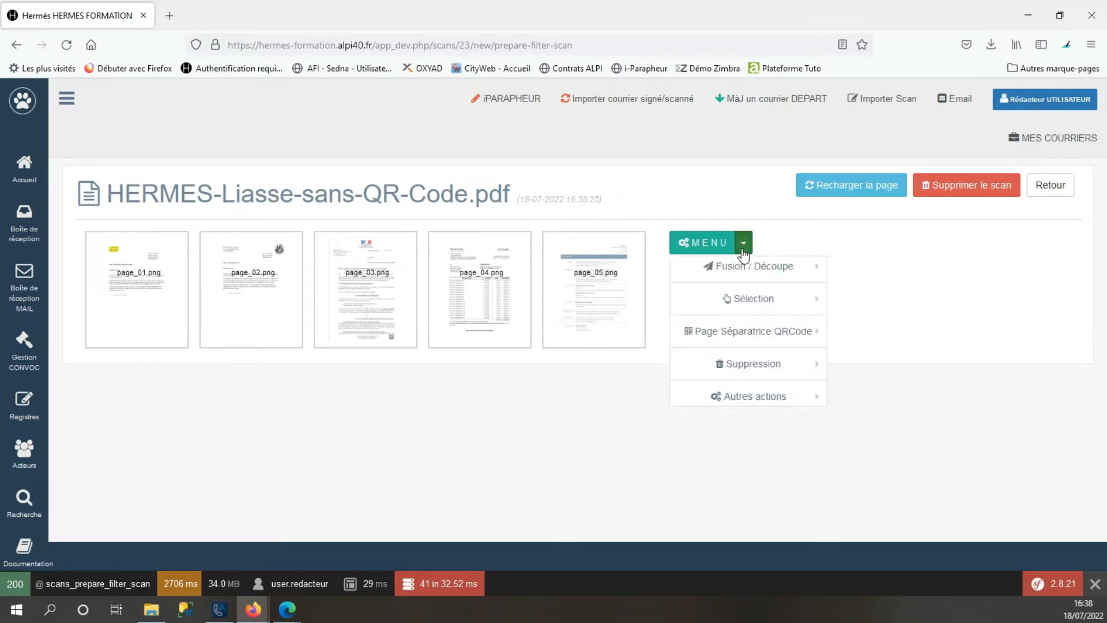
{"action": "mouse_move", "coordinate": [751, 277]}
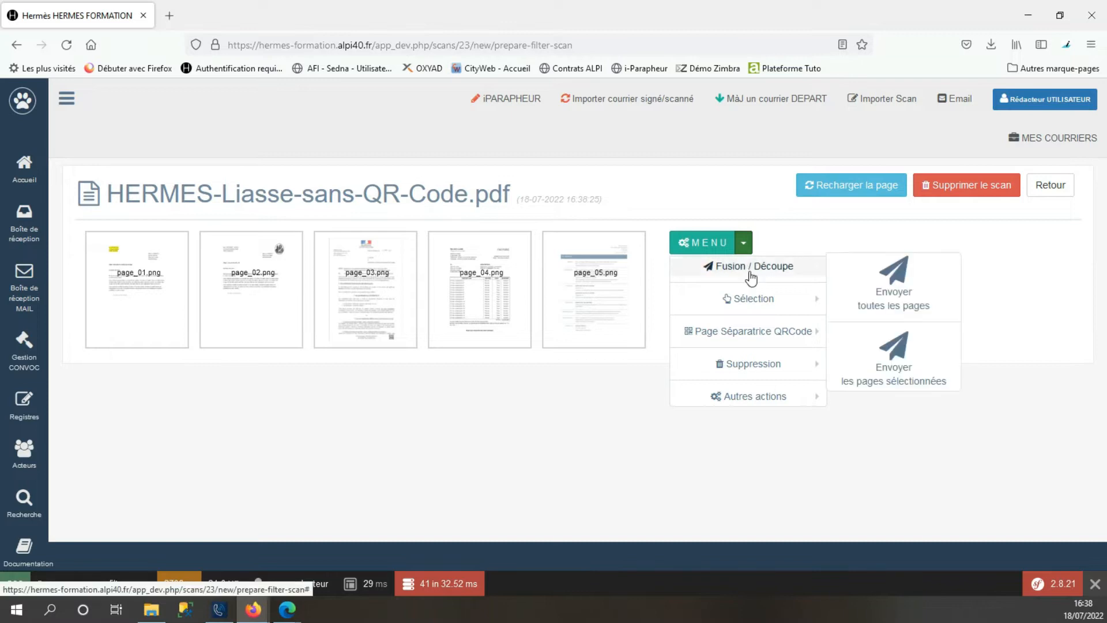
{"action": "mouse_move", "coordinate": [754, 313]}
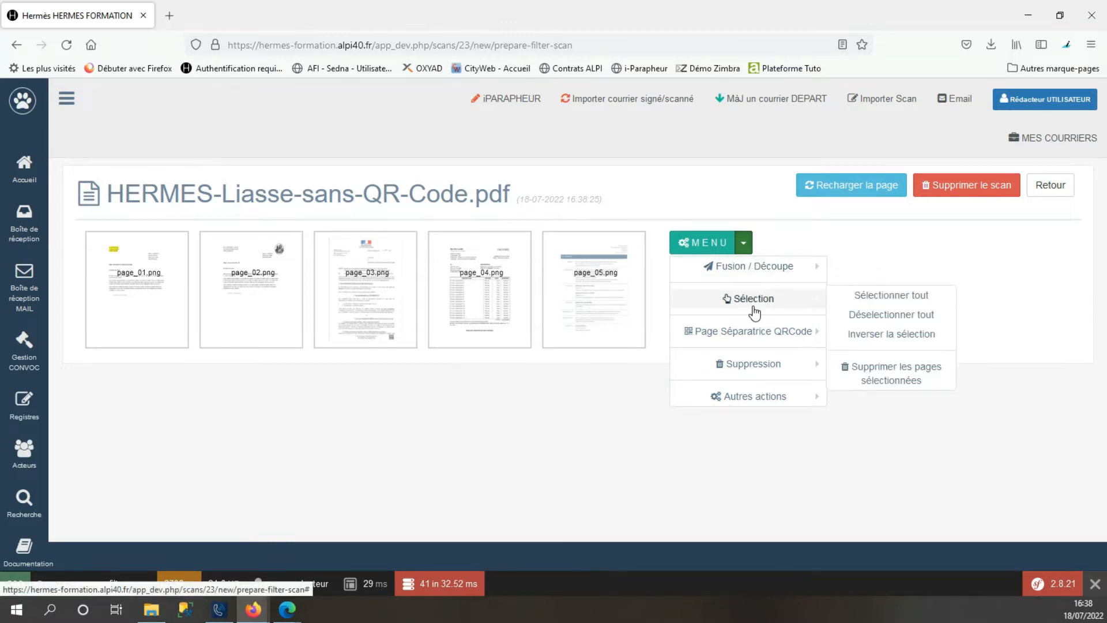
{"action": "mouse_move", "coordinate": [747, 339]}
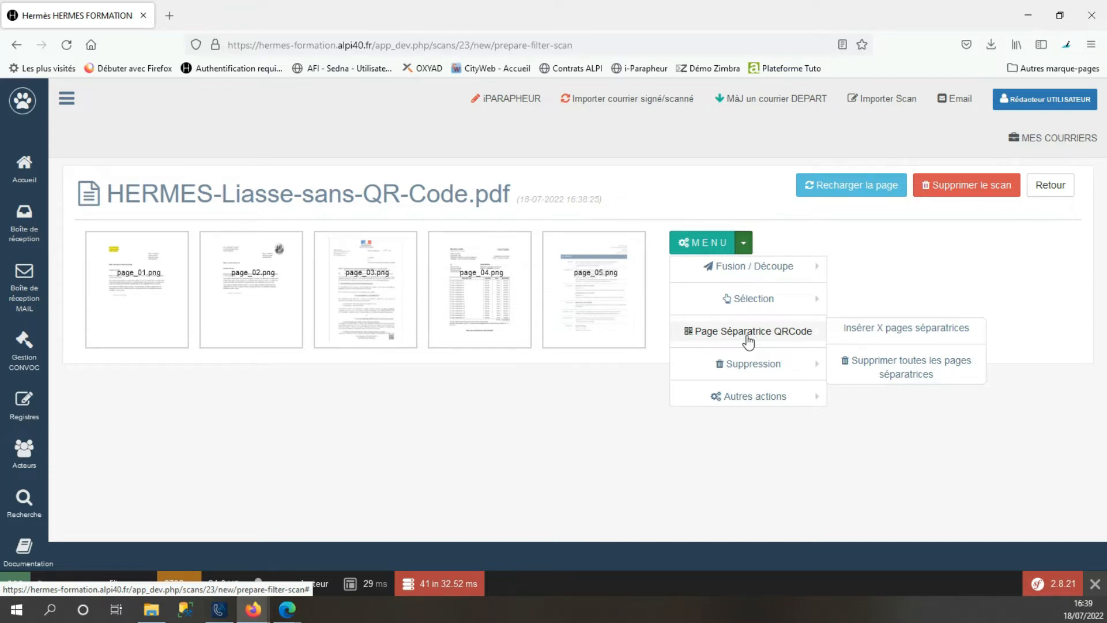
{"action": "mouse_move", "coordinate": [752, 368]}
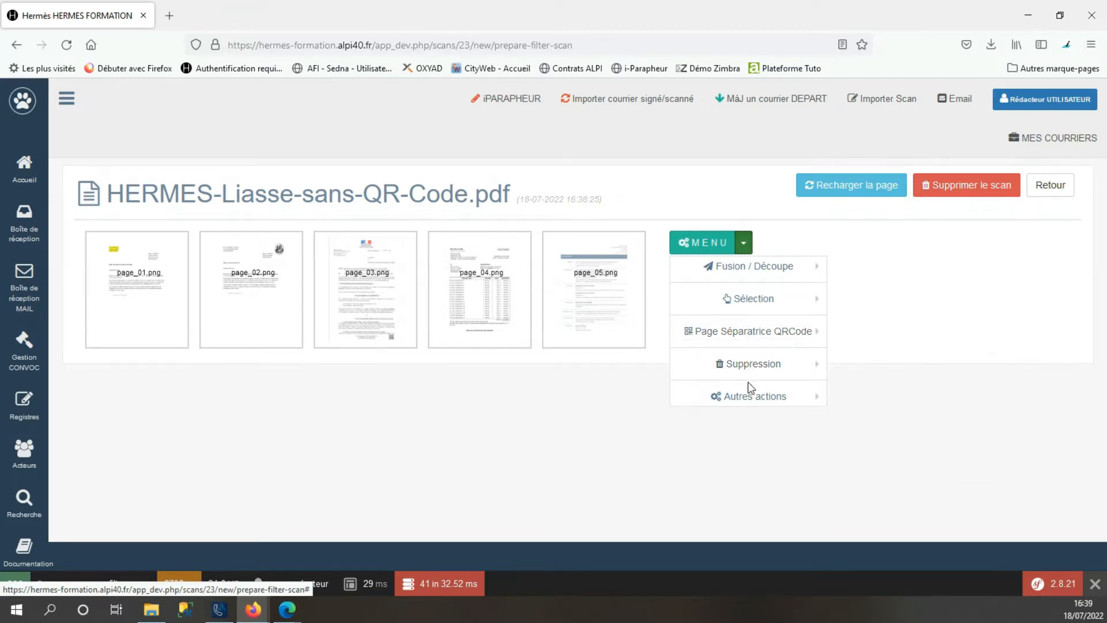
{"action": "mouse_move", "coordinate": [749, 399]}
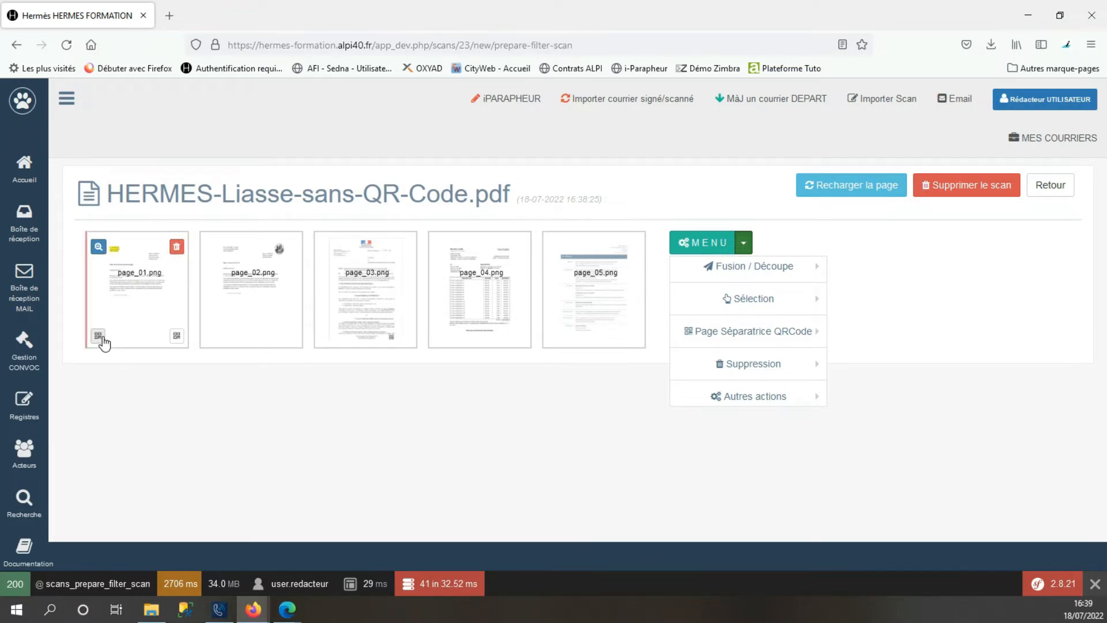
- Insert a QR code separator page after each of pages 01, 02, 03 and 04 of the scan
{"action": "left_click", "coordinate": [174, 336]}
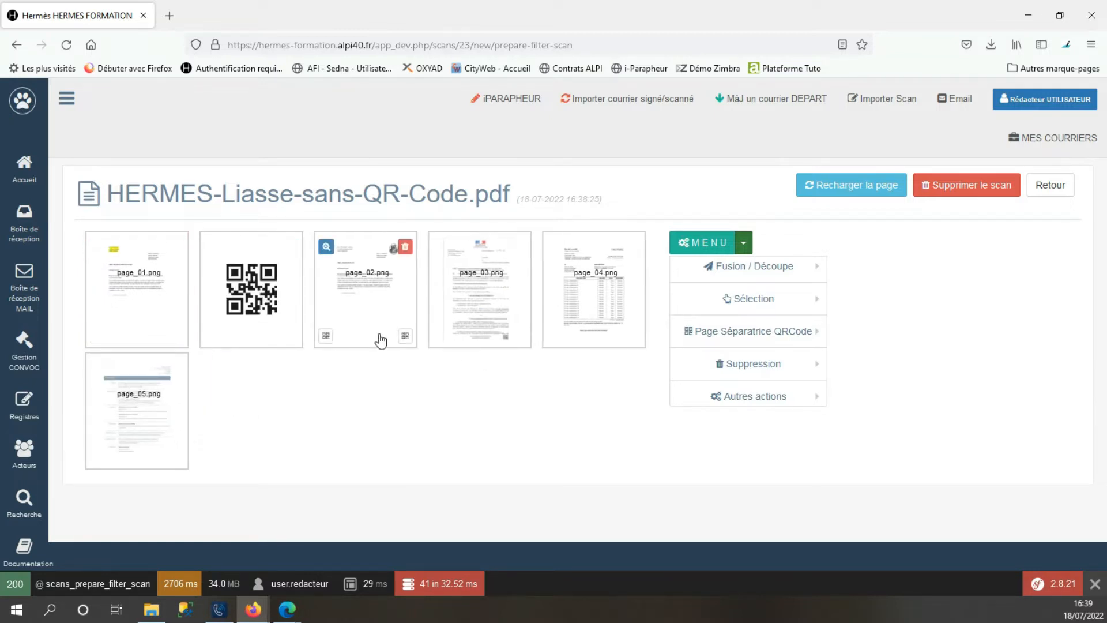
{"action": "left_click", "coordinate": [404, 336]}
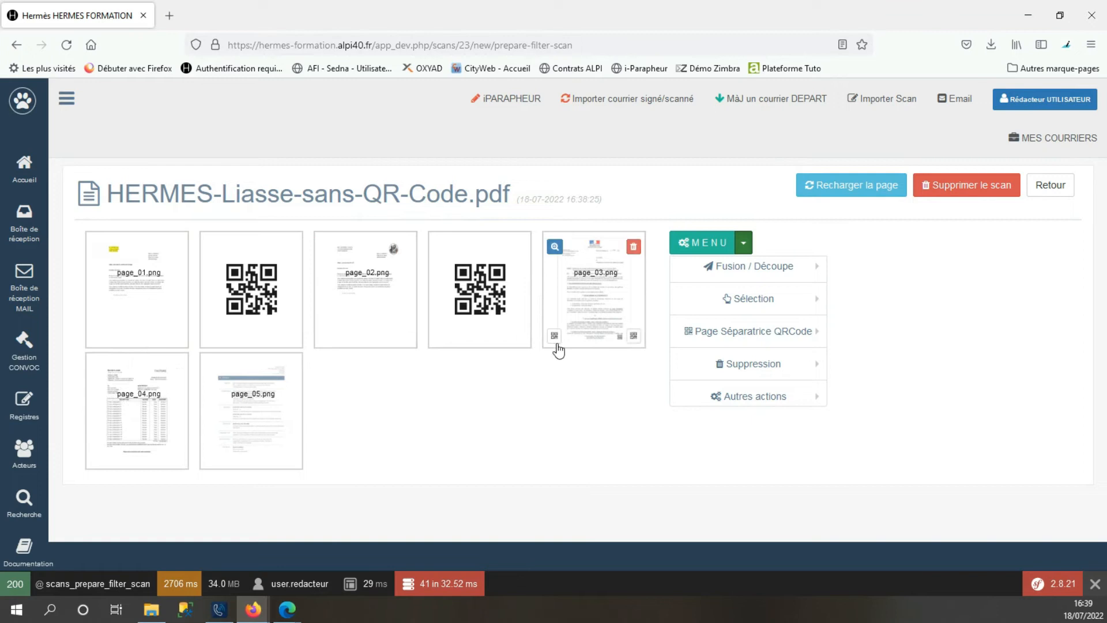
{"action": "left_click", "coordinate": [632, 337]}
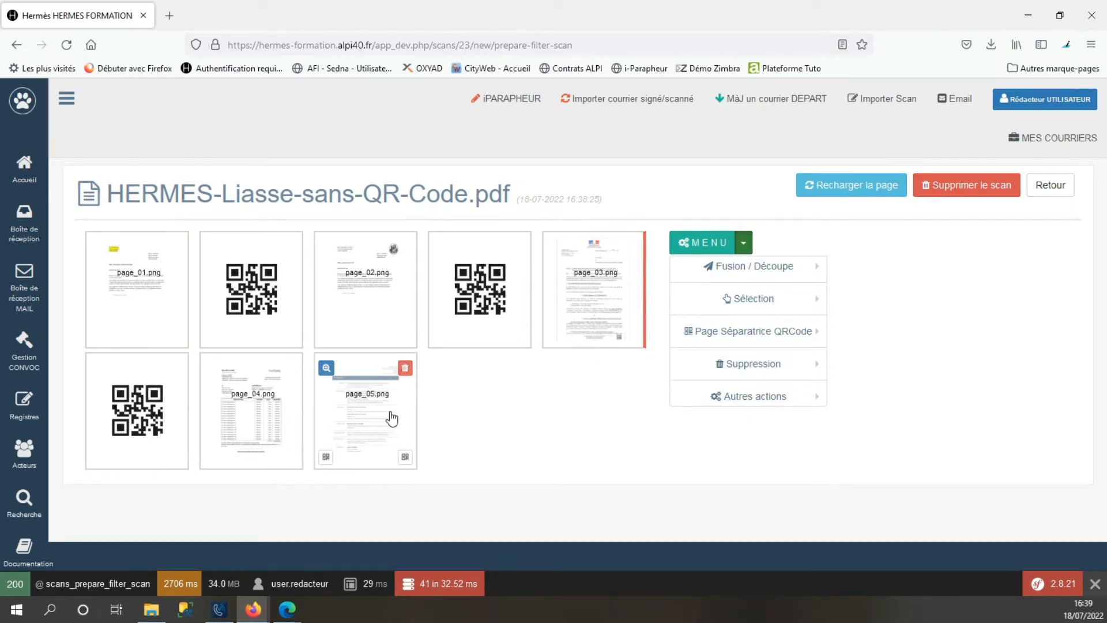
{"action": "left_click", "coordinate": [298, 465]}
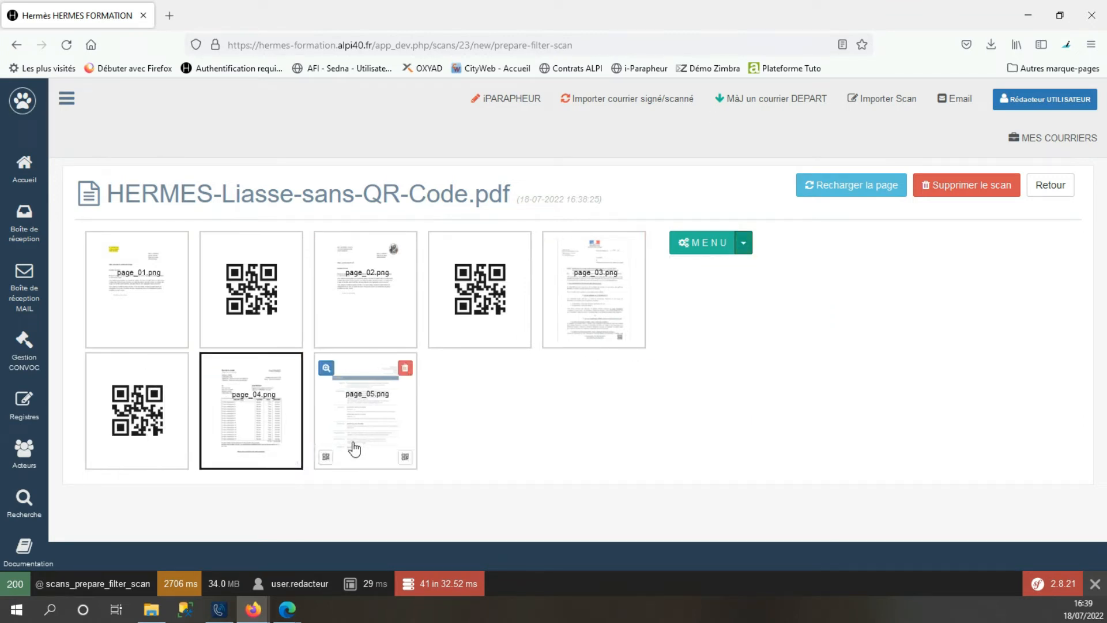
{"action": "left_click", "coordinate": [292, 458]}
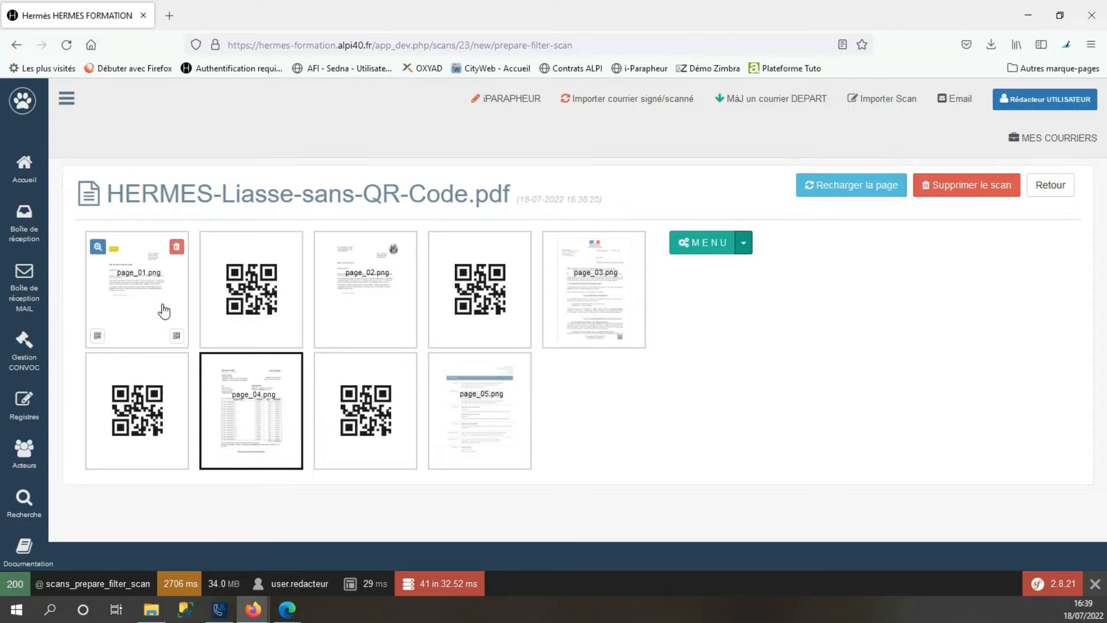
{"action": "mouse_move", "coordinate": [345, 293]}
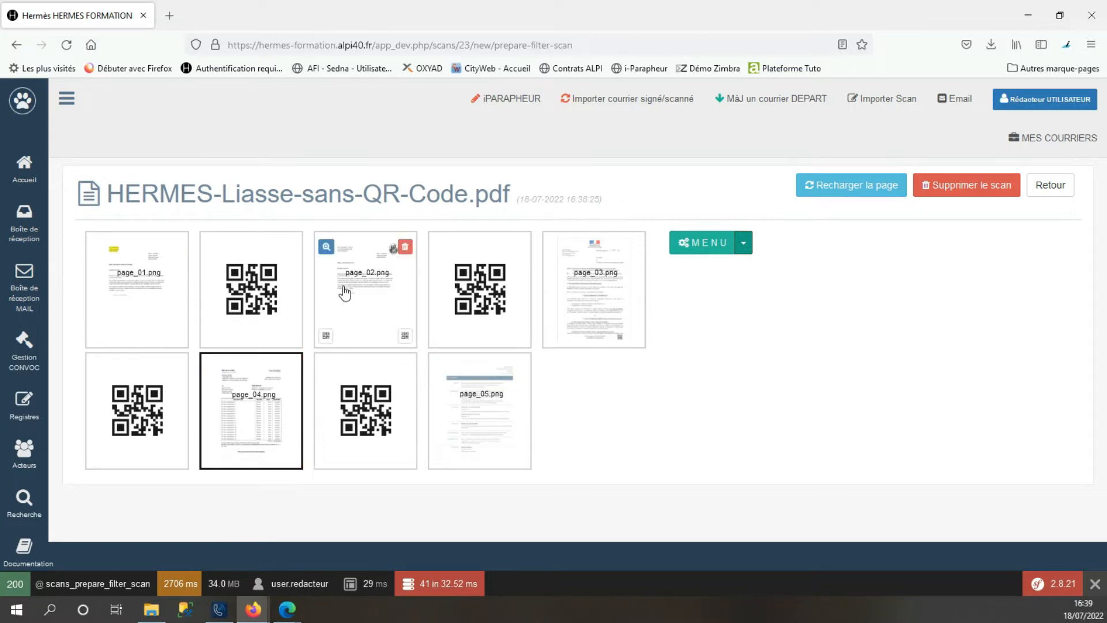
- Send all pages of the scan to be split at the separators and save the five resulting PDF files
{"action": "left_click", "coordinate": [745, 243]}
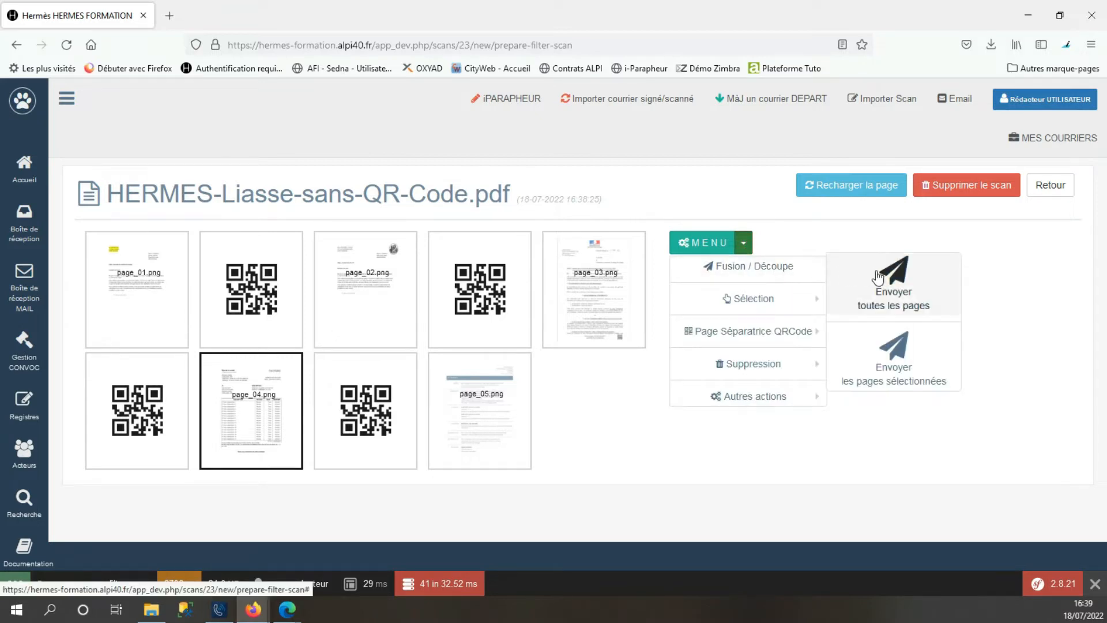
{"action": "left_click", "coordinate": [893, 283]}
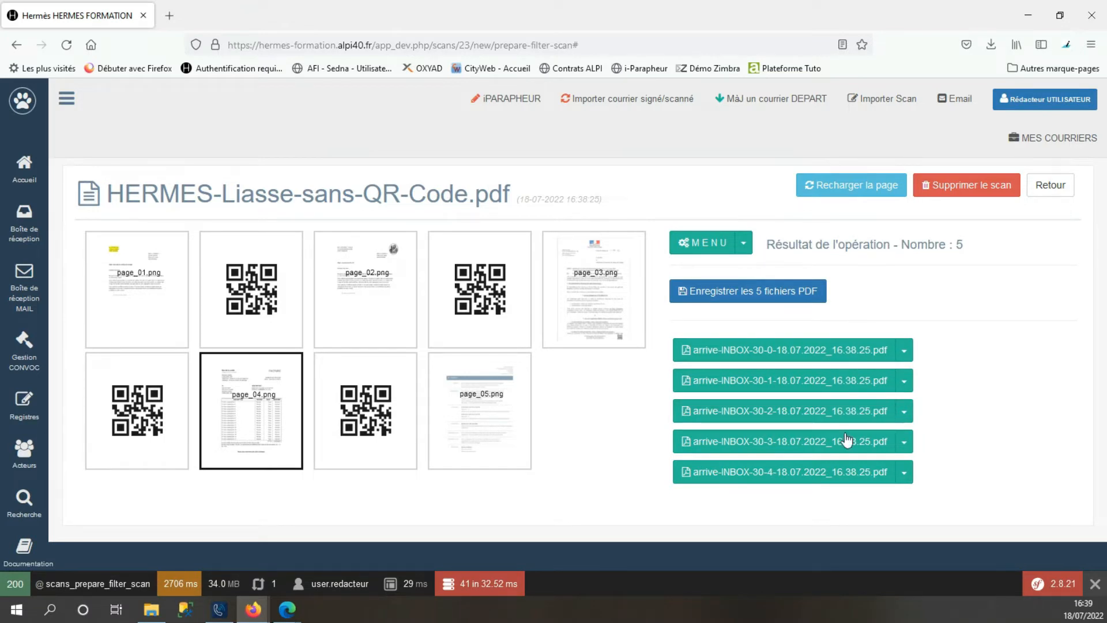
{"action": "left_click", "coordinate": [762, 289]}
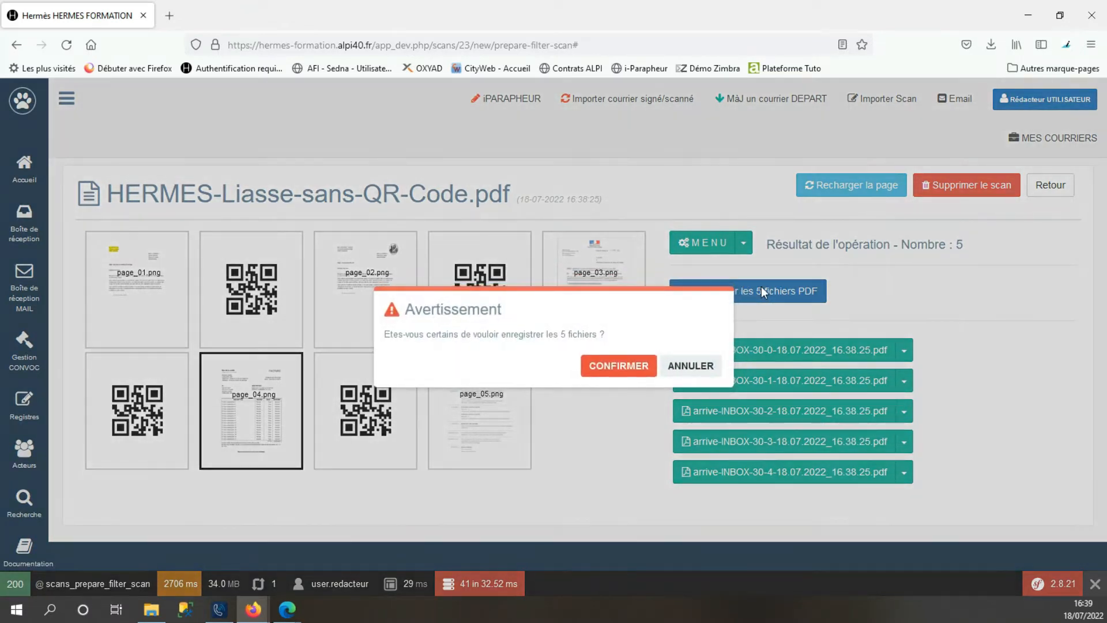
{"action": "left_click", "coordinate": [629, 370]}
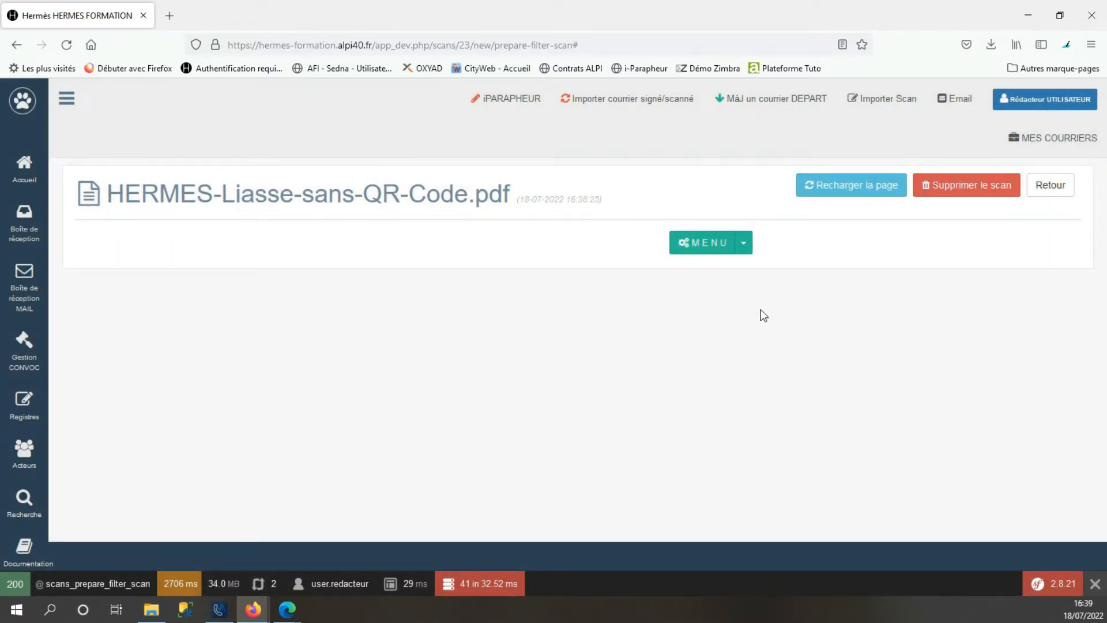
- Open the COURRIER ENTRANT tray from the inbox and open its first mail record for registration
{"action": "left_click", "coordinate": [22, 231]}
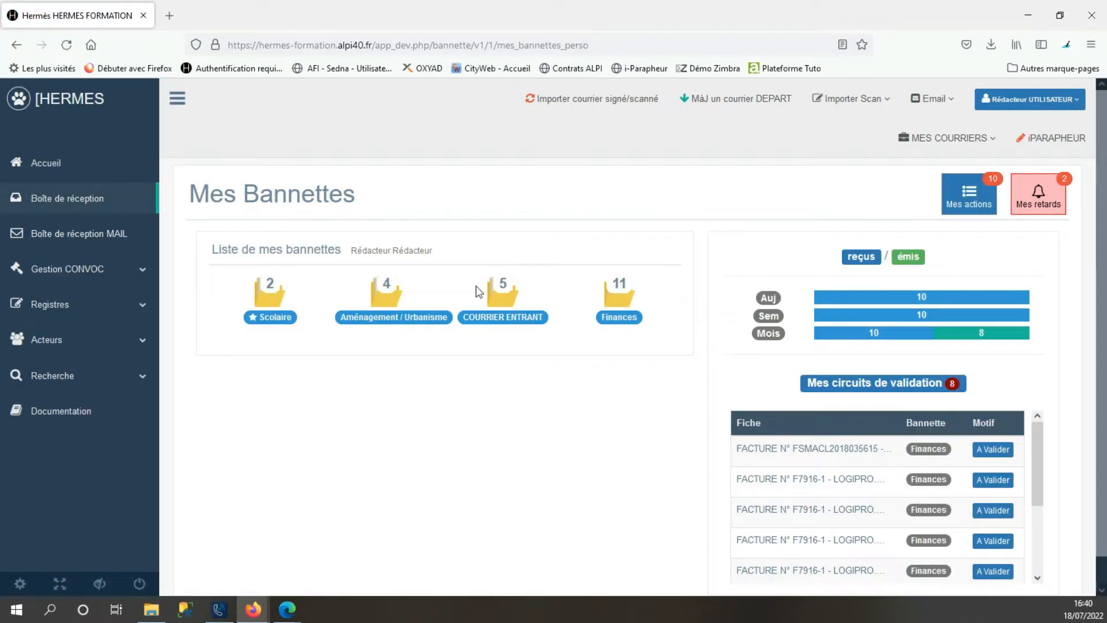
{"action": "left_click", "coordinate": [500, 296]}
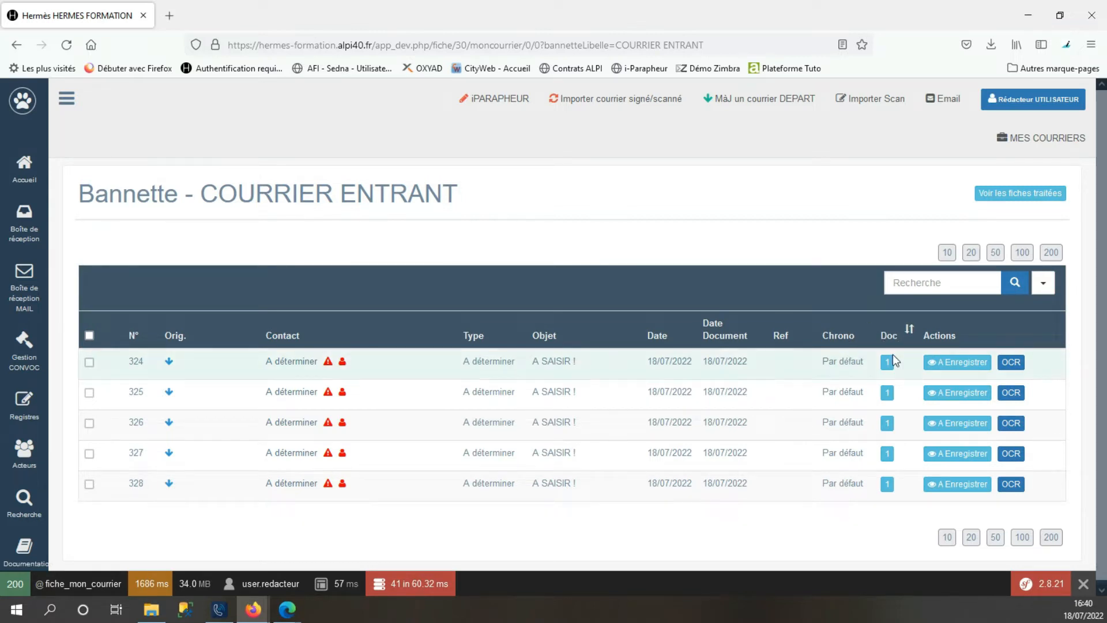
{"action": "left_click", "coordinate": [959, 366]}
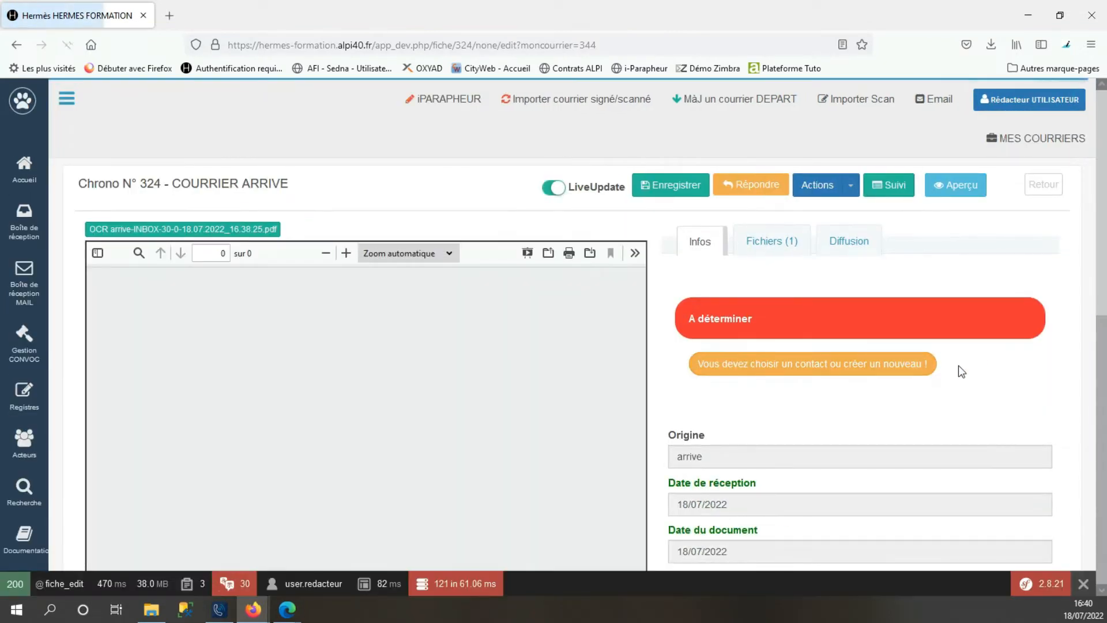
- Search the existing contacts by the sender's surname and assign the matching individual to the incoming mail record
{"action": "scroll", "coordinate": [497, 342], "scroll_direction": "down", "scroll_amount": 3}
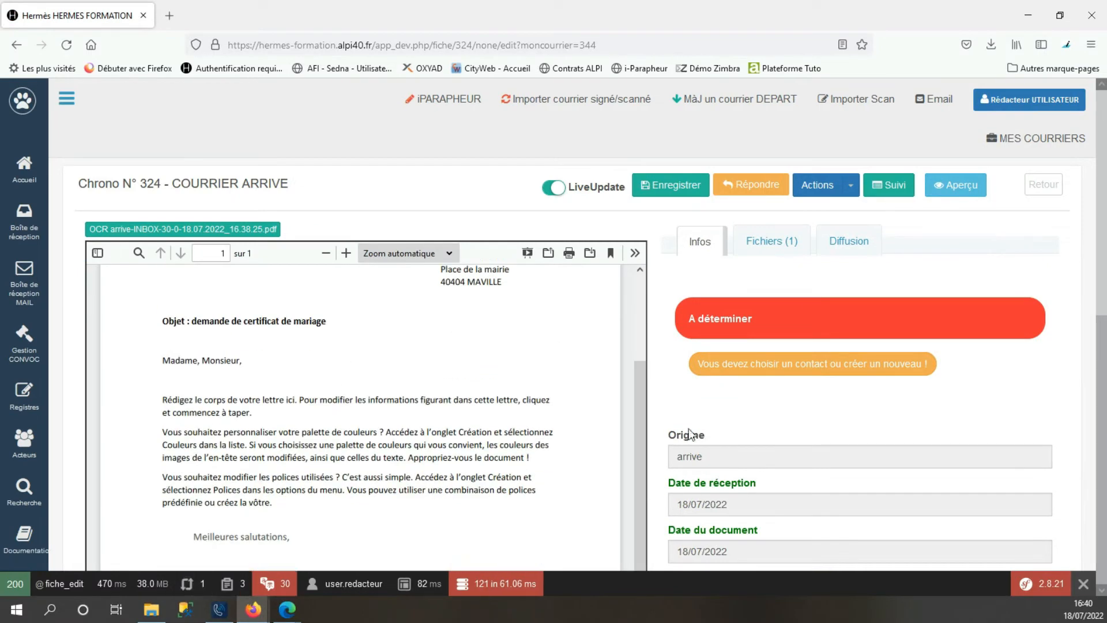
{"action": "scroll", "coordinate": [721, 419], "scroll_direction": "down", "scroll_amount": 2}
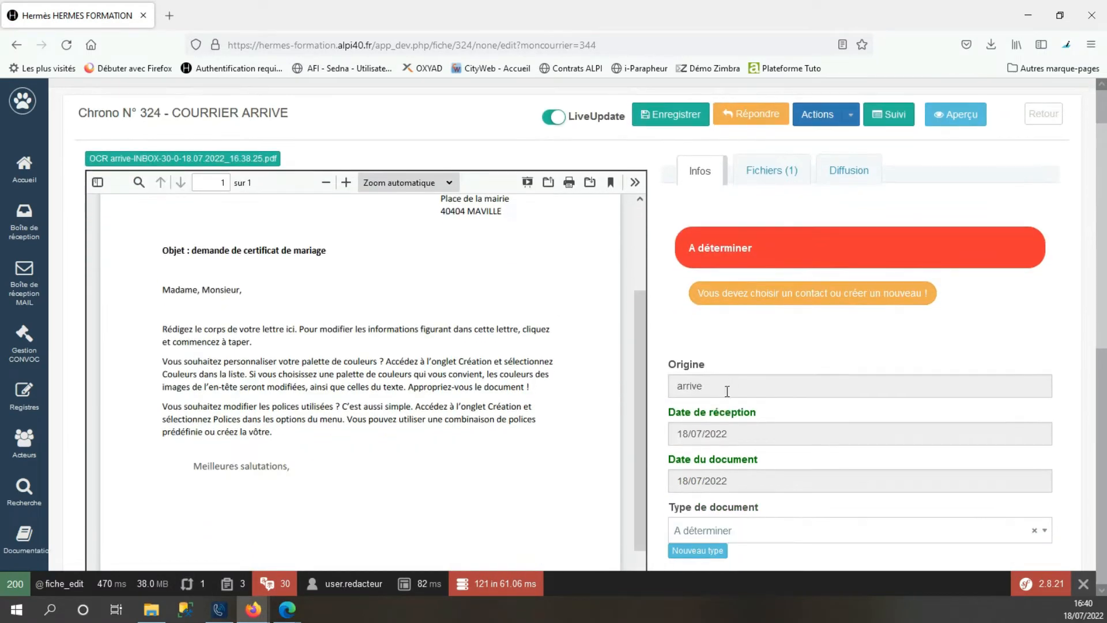
{"action": "left_click", "coordinate": [742, 295]}
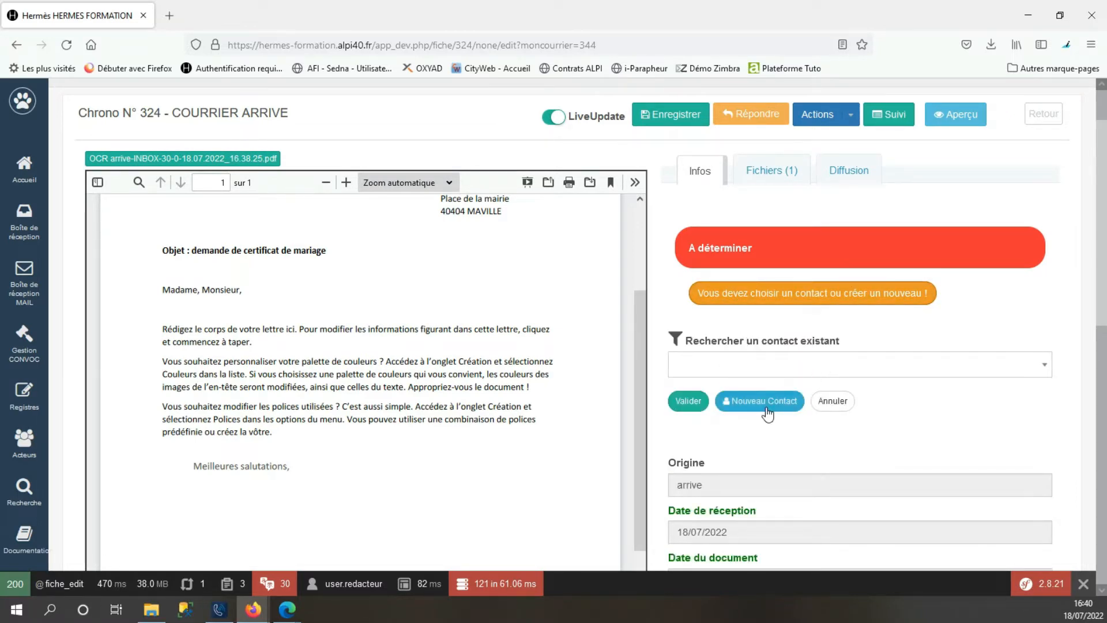
{"action": "left_click", "coordinate": [754, 372]}
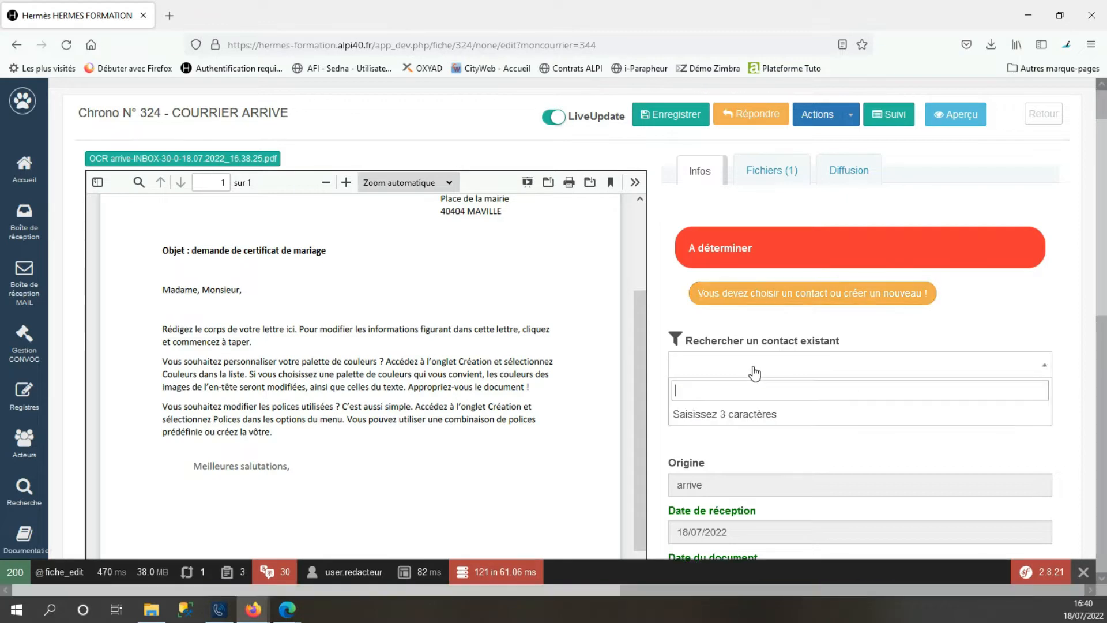
{"action": "type", "text": "dupon"}
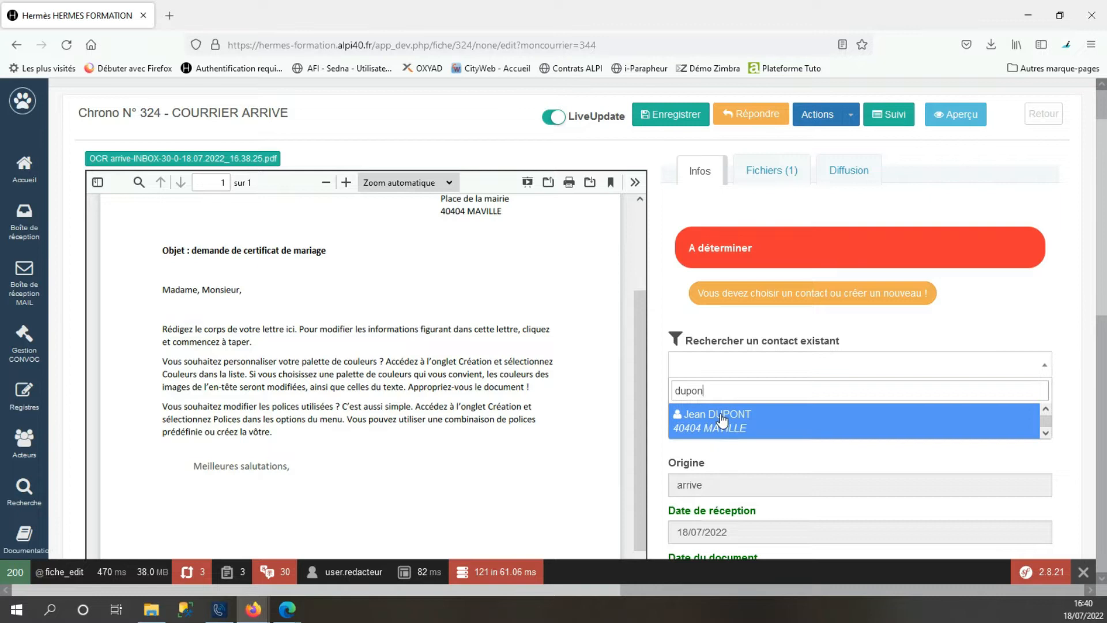
{"action": "left_click", "coordinate": [722, 419]}
{"action": "left_click", "coordinate": [688, 406]}
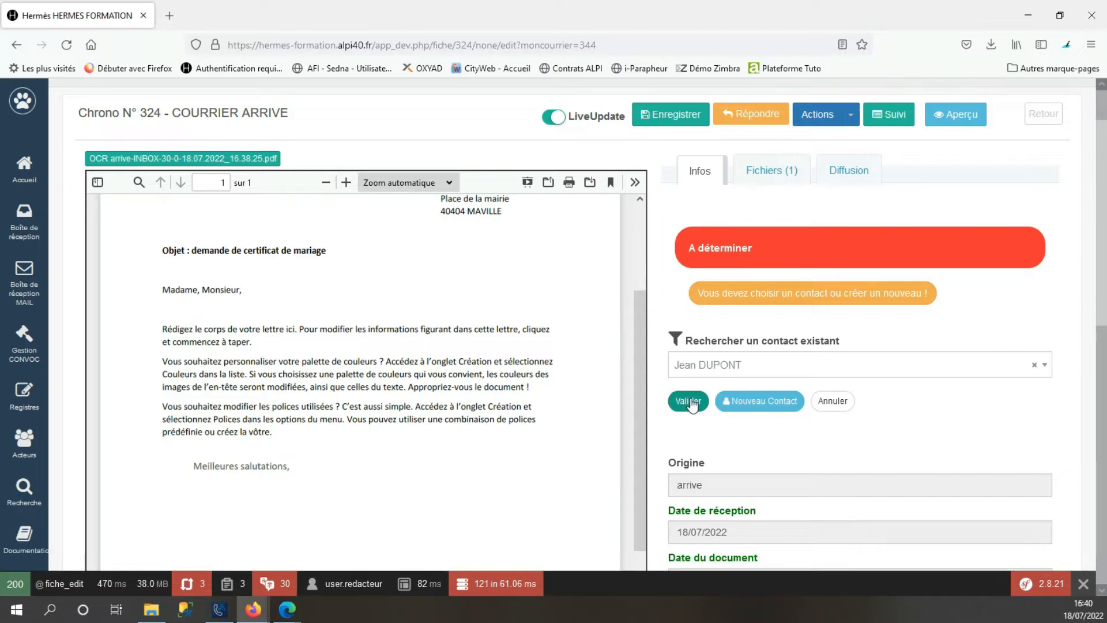
{"action": "scroll", "coordinate": [768, 416], "scroll_direction": "down", "scroll_amount": 2}
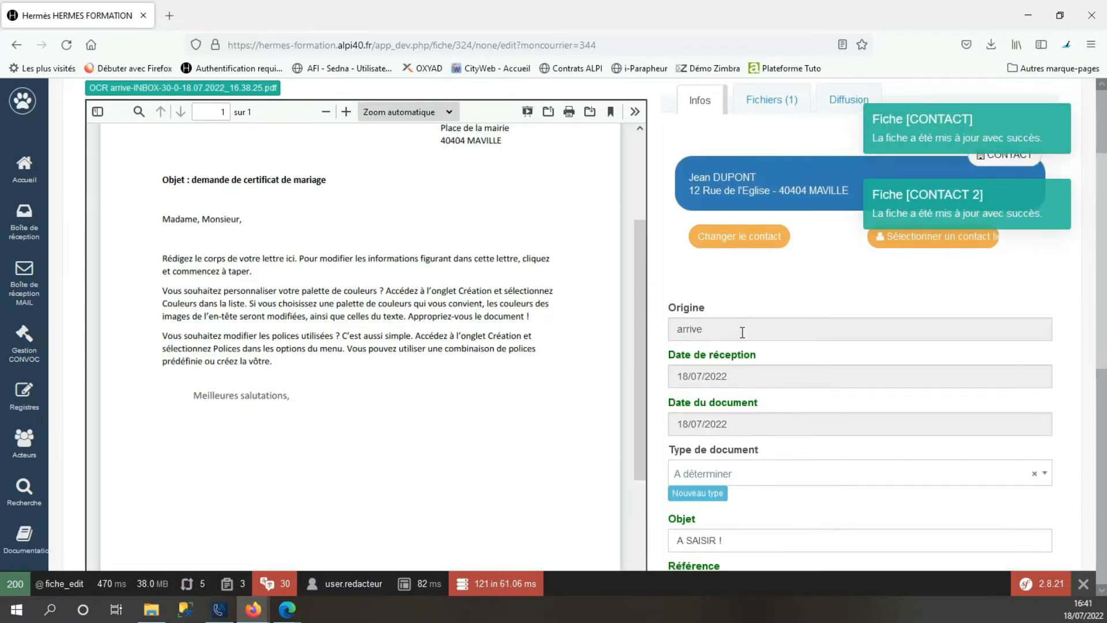
- Check the date pickers for the reception and document dates, and set the mail's document type to COURRIER
{"action": "scroll", "coordinate": [742, 333], "scroll_direction": "down", "scroll_amount": 2}
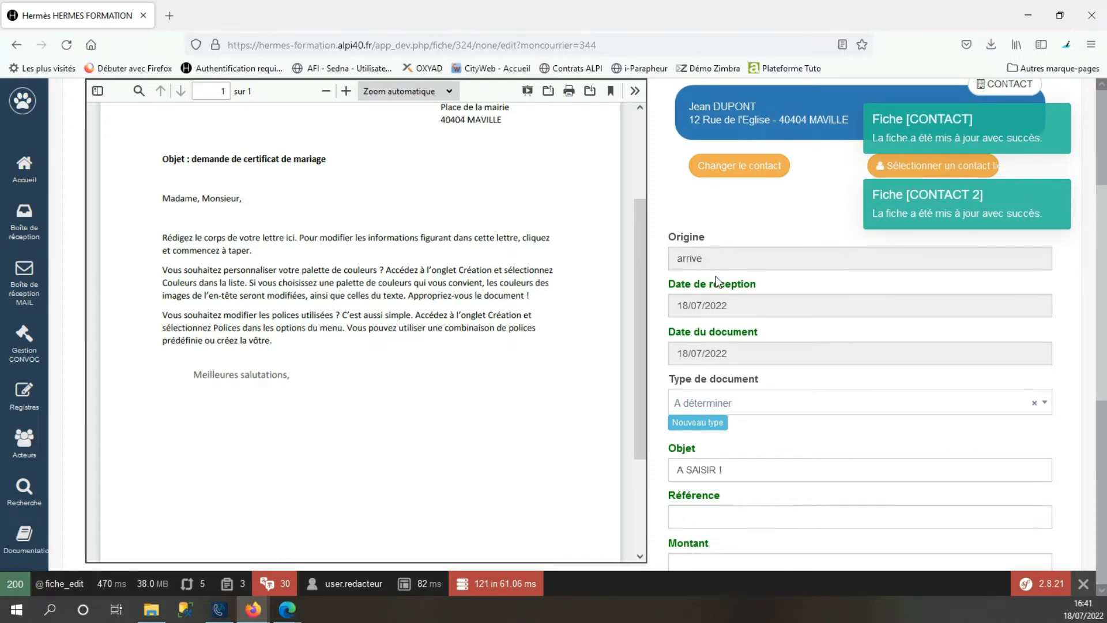
{"action": "left_click", "coordinate": [761, 309]}
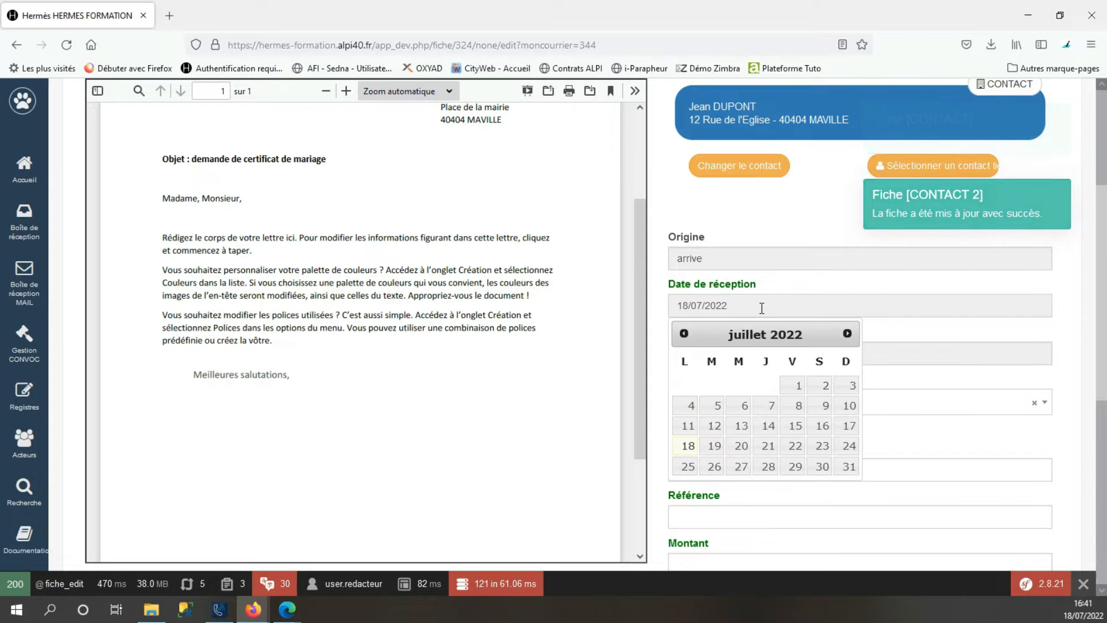
{"action": "left_click", "coordinate": [893, 350]}
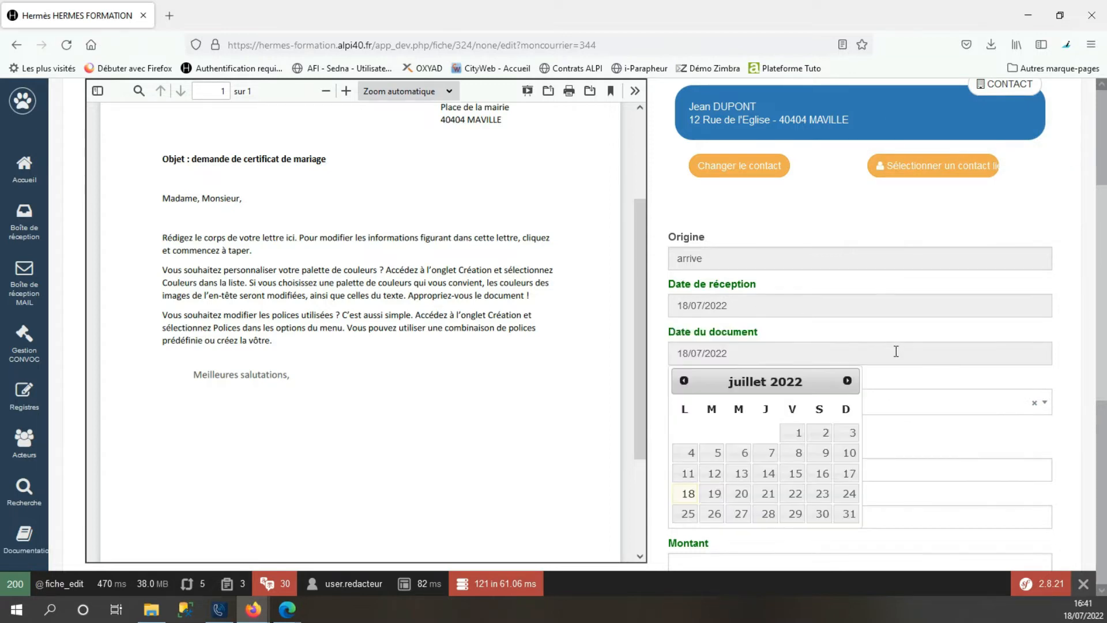
{"action": "left_click", "coordinate": [897, 388]}
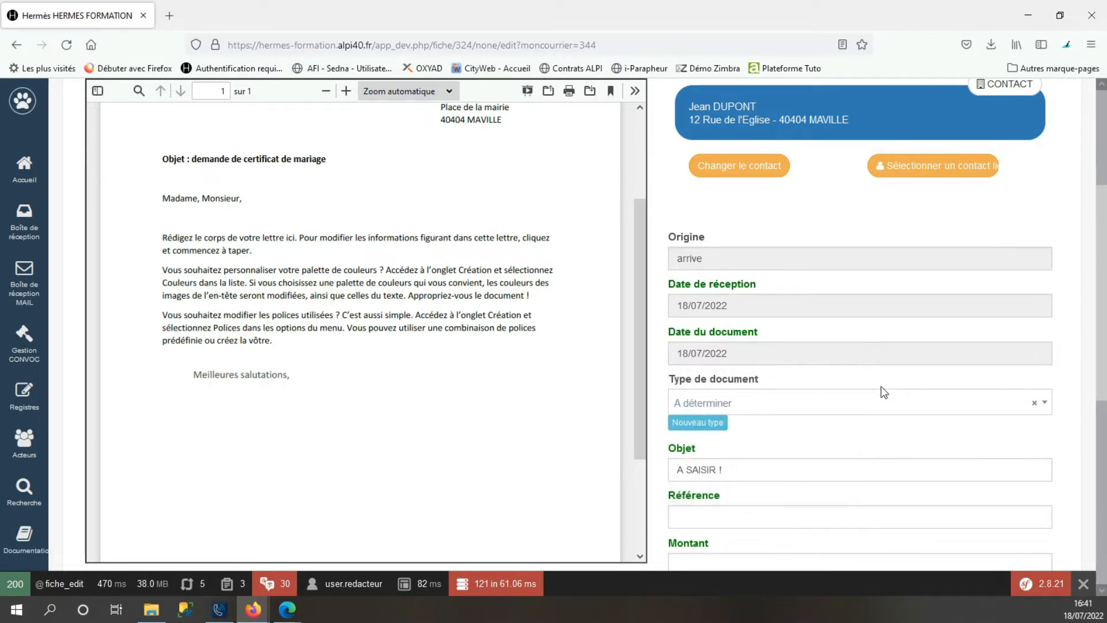
{"action": "left_click", "coordinate": [771, 410]}
{"action": "scroll", "coordinate": [816, 415], "scroll_direction": "down", "scroll_amount": 2}
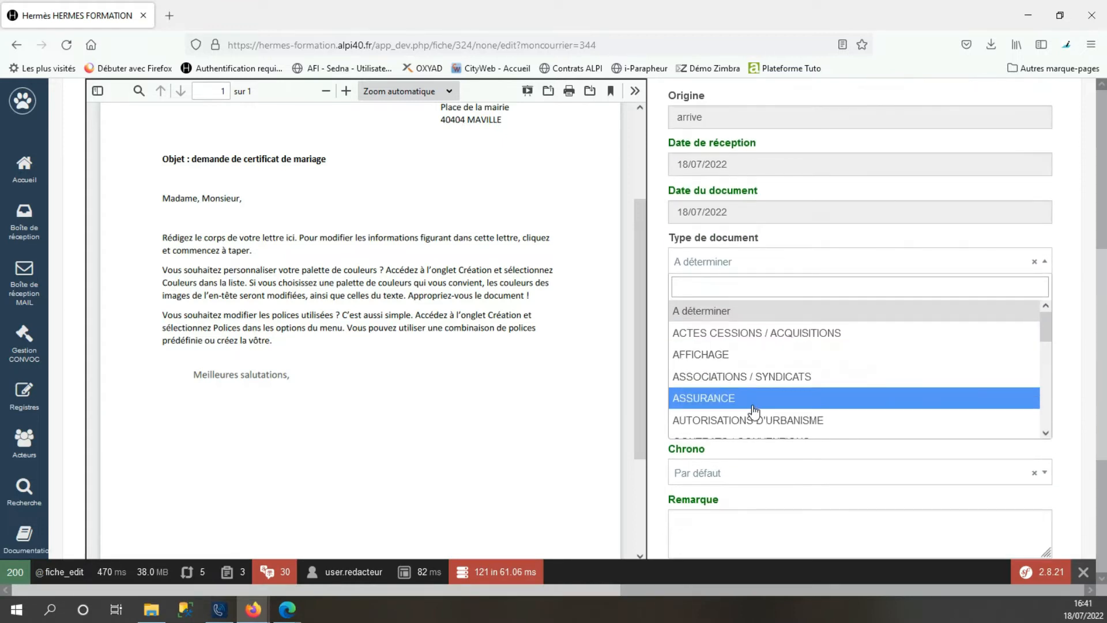
{"action": "scroll", "coordinate": [755, 387], "scroll_direction": "down", "scroll_amount": 1}
{"action": "left_click", "coordinate": [718, 415]}
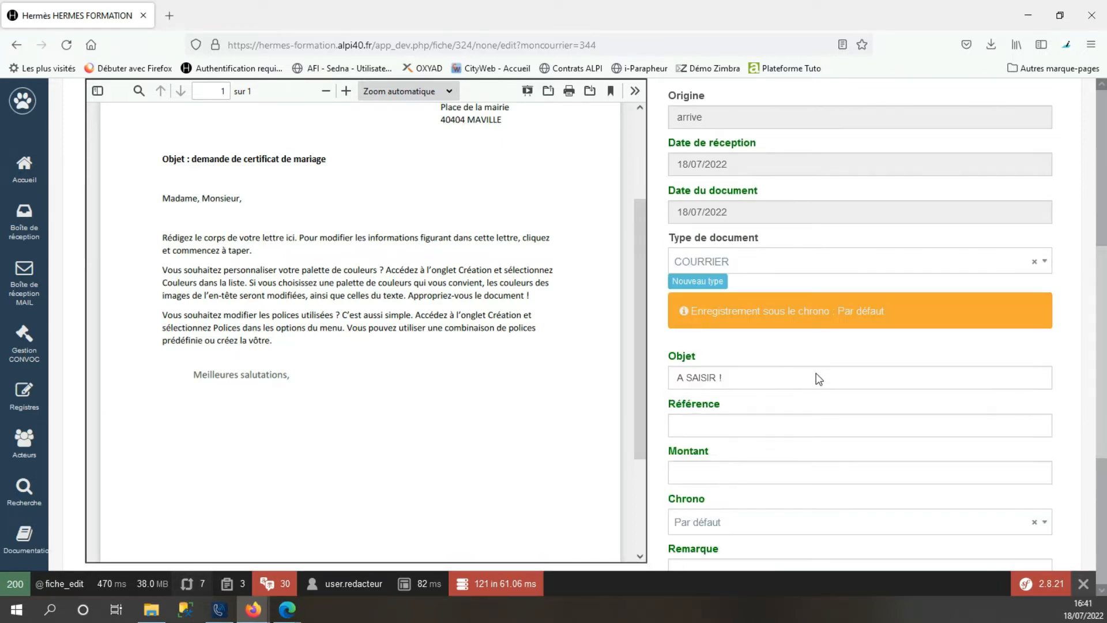
- Enter Actes as the mail's subject and assign the record to the ETAT-CIVIL chrono
{"action": "scroll", "coordinate": [784, 365], "scroll_direction": "down", "scroll_amount": 1}
{"action": "left_click", "coordinate": [694, 303]}
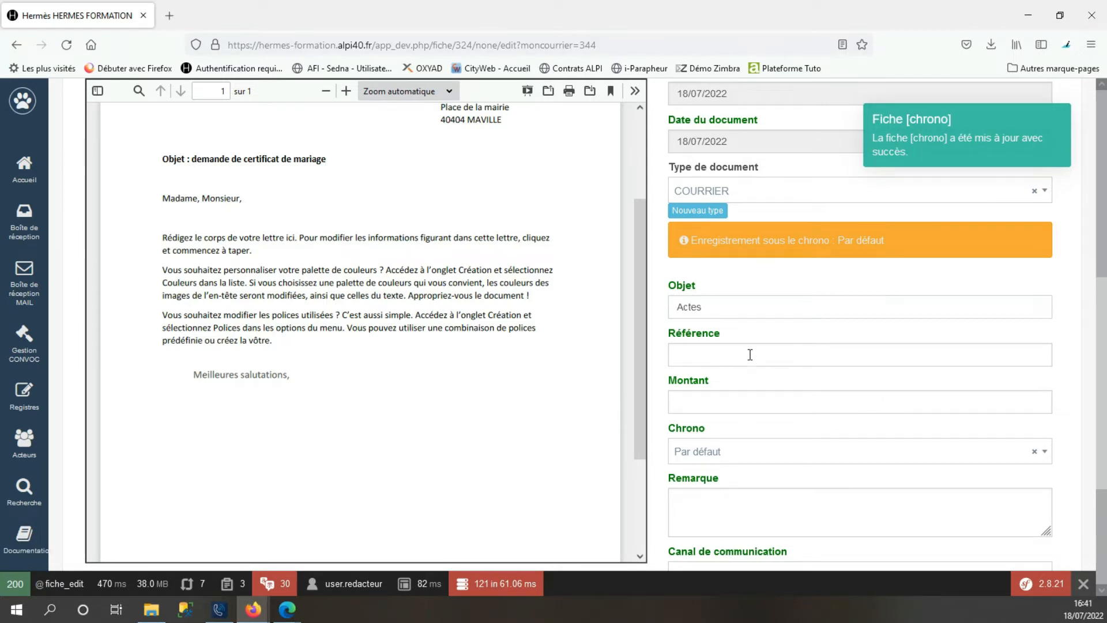
{"action": "scroll", "coordinate": [729, 412], "scroll_direction": "down", "scroll_amount": 1}
{"action": "left_click", "coordinate": [734, 379]}
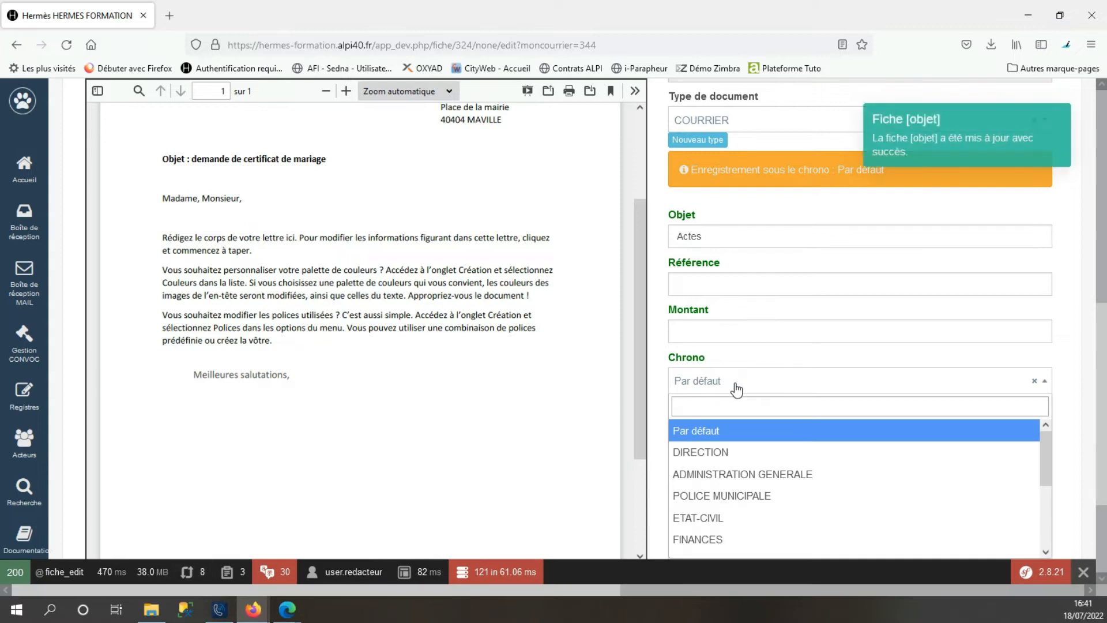
{"action": "left_click", "coordinate": [731, 524]}
{"action": "scroll", "coordinate": [790, 399], "scroll_direction": "down", "scroll_amount": 1}
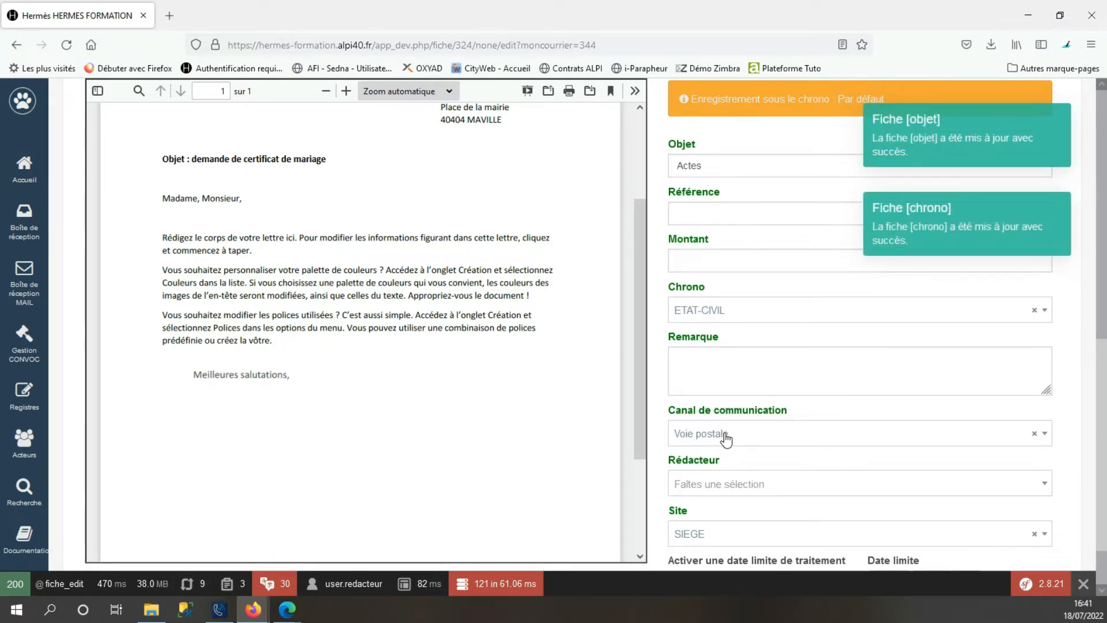
{"action": "scroll", "coordinate": [729, 420], "scroll_direction": "down", "scroll_amount": 1}
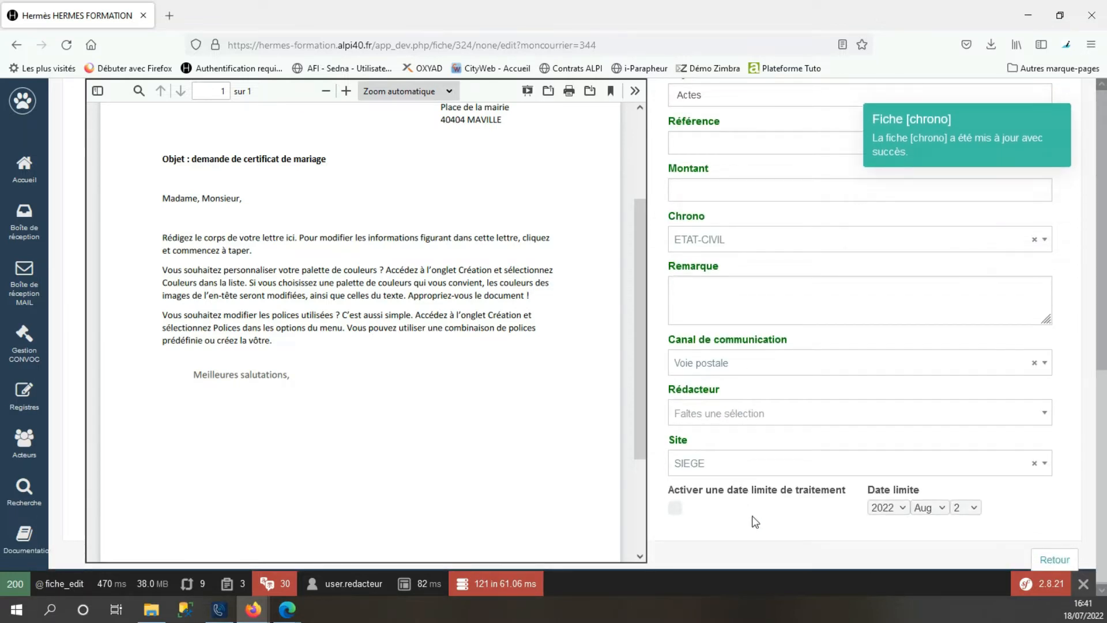
- Review the files attached to the mail record and the area for adding more
{"action": "scroll", "coordinate": [836, 451], "scroll_direction": "up", "scroll_amount": 4}
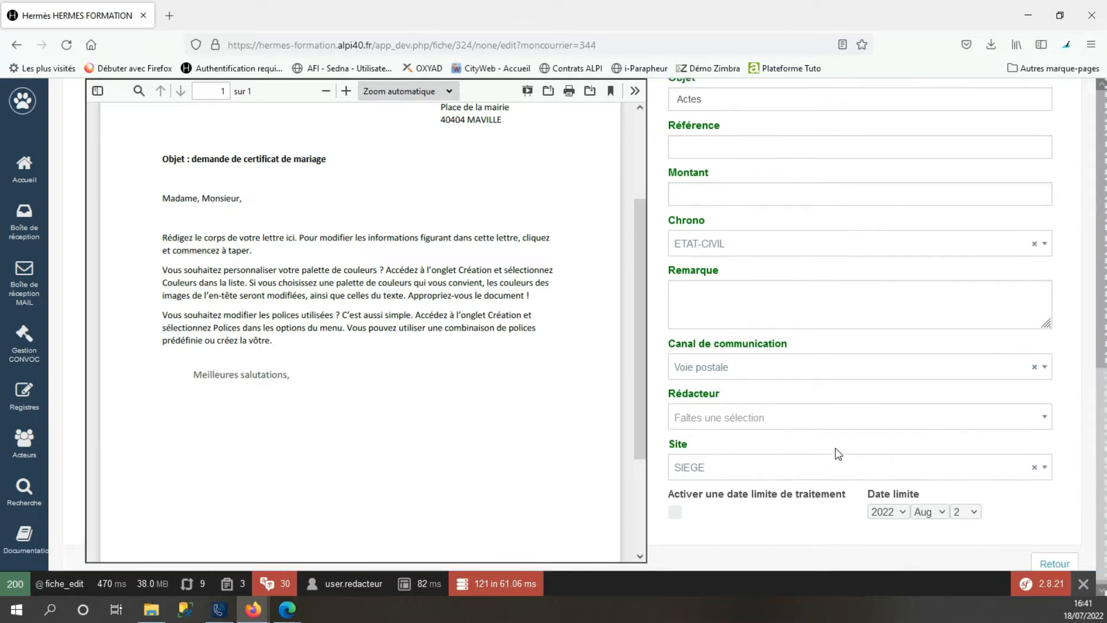
{"action": "scroll", "coordinate": [835, 448], "scroll_direction": "up", "scroll_amount": 5}
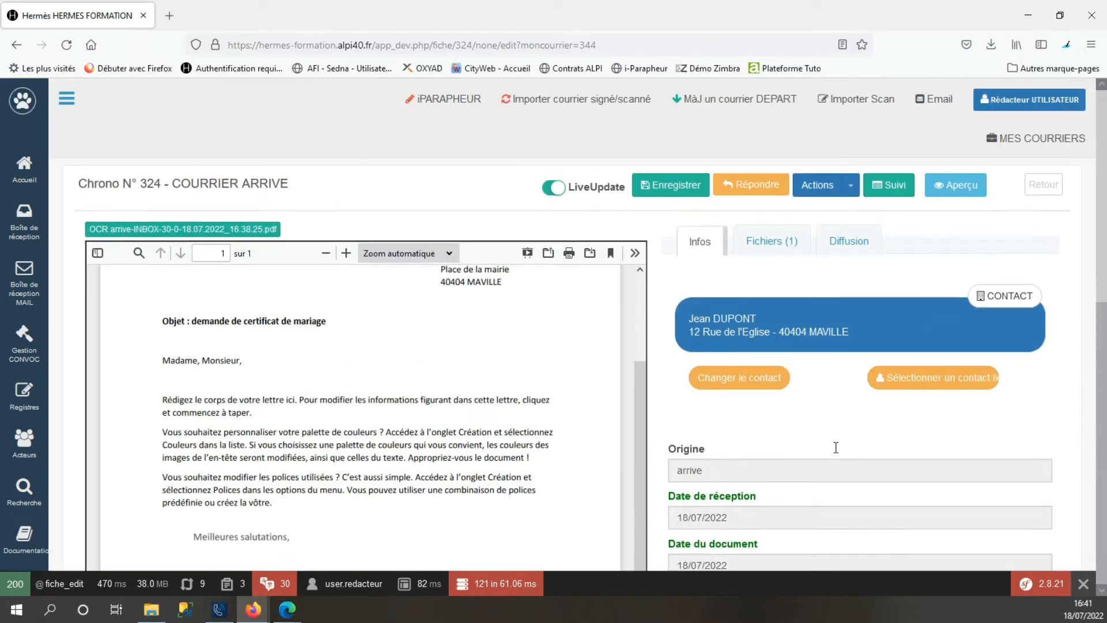
{"action": "left_click", "coordinate": [772, 244]}
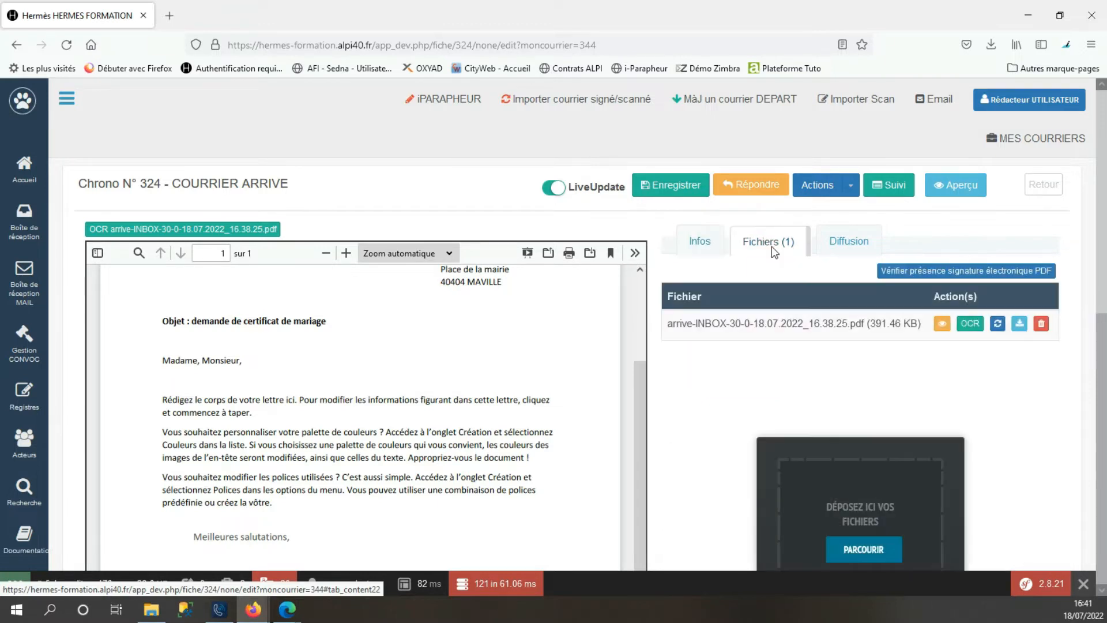
{"action": "scroll", "coordinate": [896, 450], "scroll_direction": "down", "scroll_amount": 1}
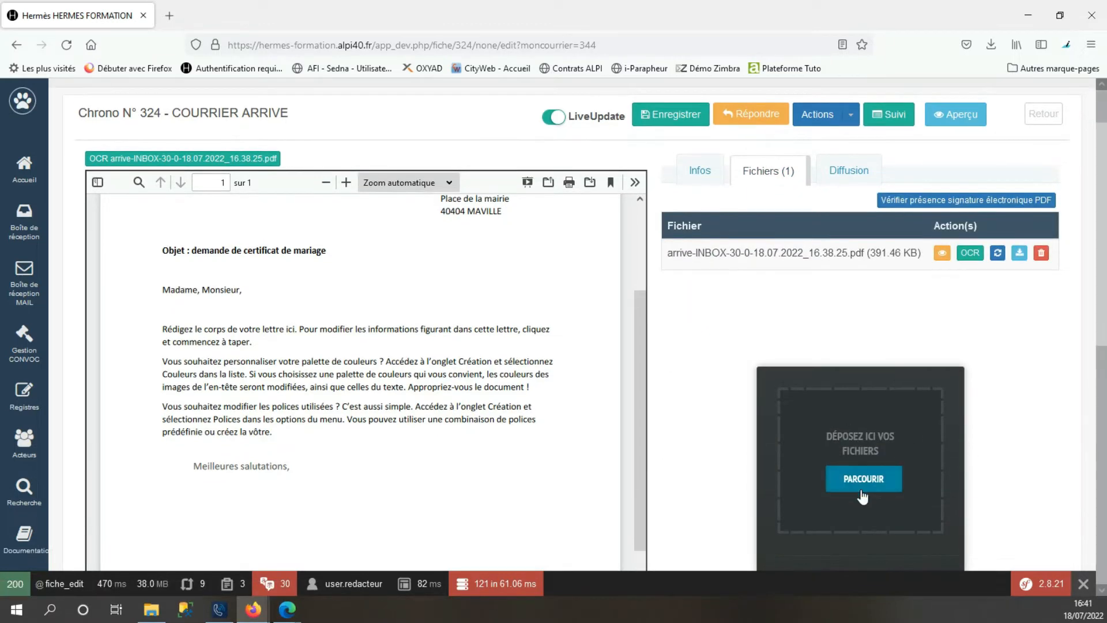
- Choose the Etat Civil tray as the mail's distribution recipient with the reason Pour Traitement, and save the record
{"action": "left_click", "coordinate": [843, 173]}
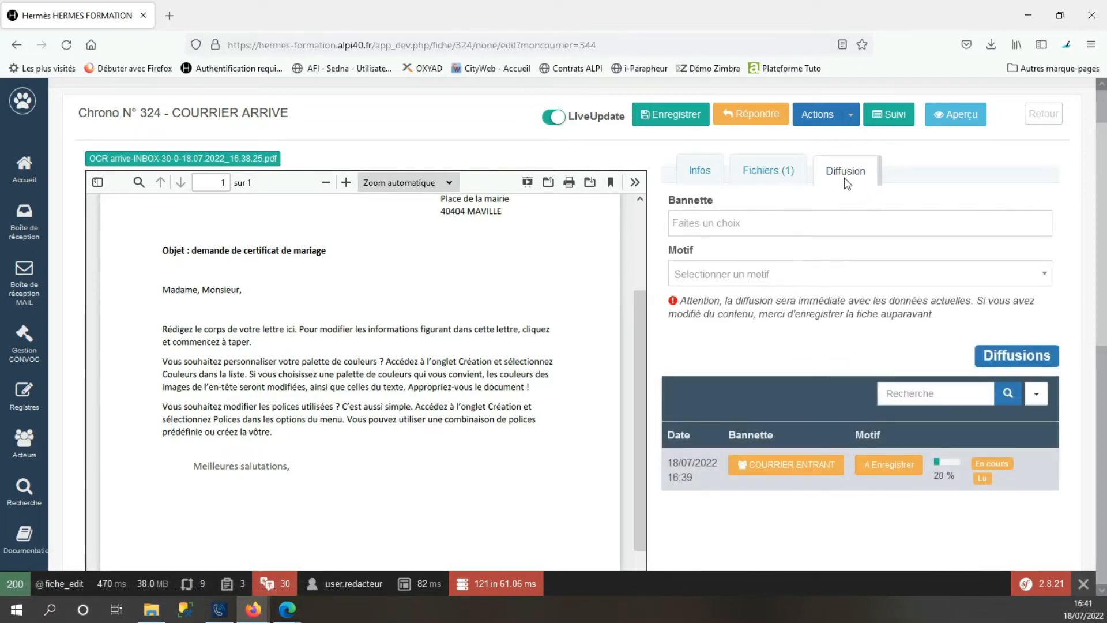
{"action": "left_click", "coordinate": [804, 220]}
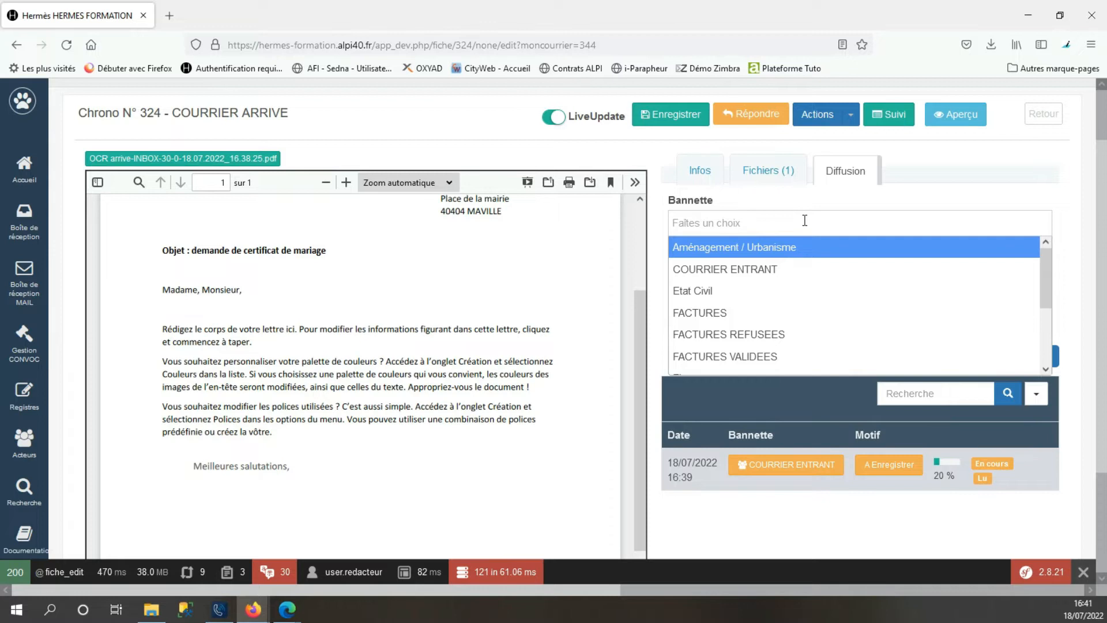
{"action": "left_click", "coordinate": [736, 290]}
{"action": "left_click", "coordinate": [736, 276]}
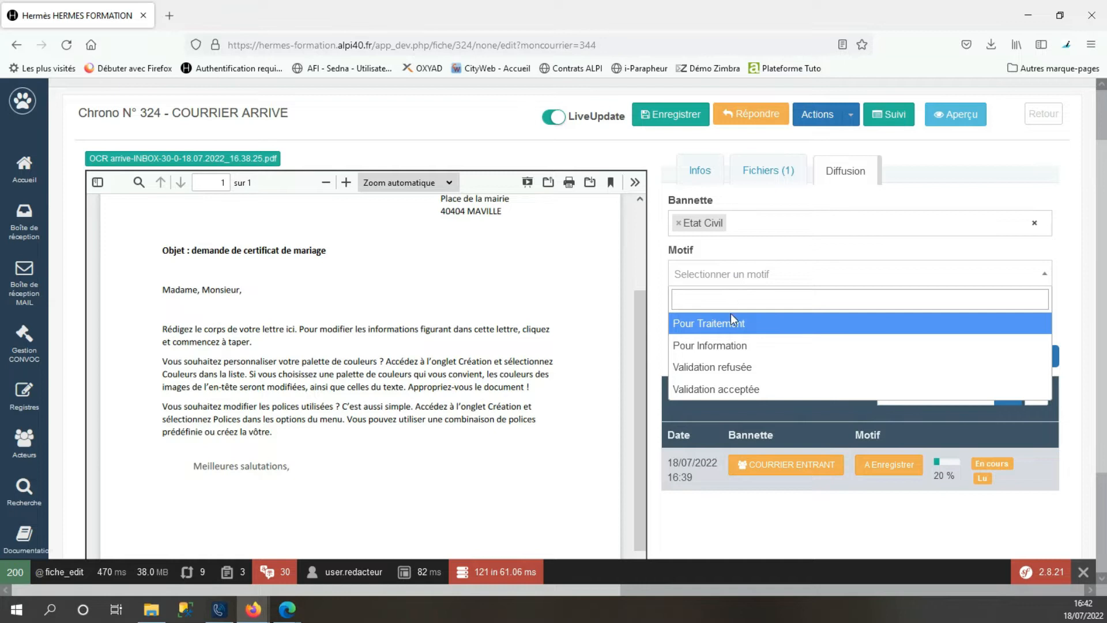
{"action": "left_click", "coordinate": [788, 326]}
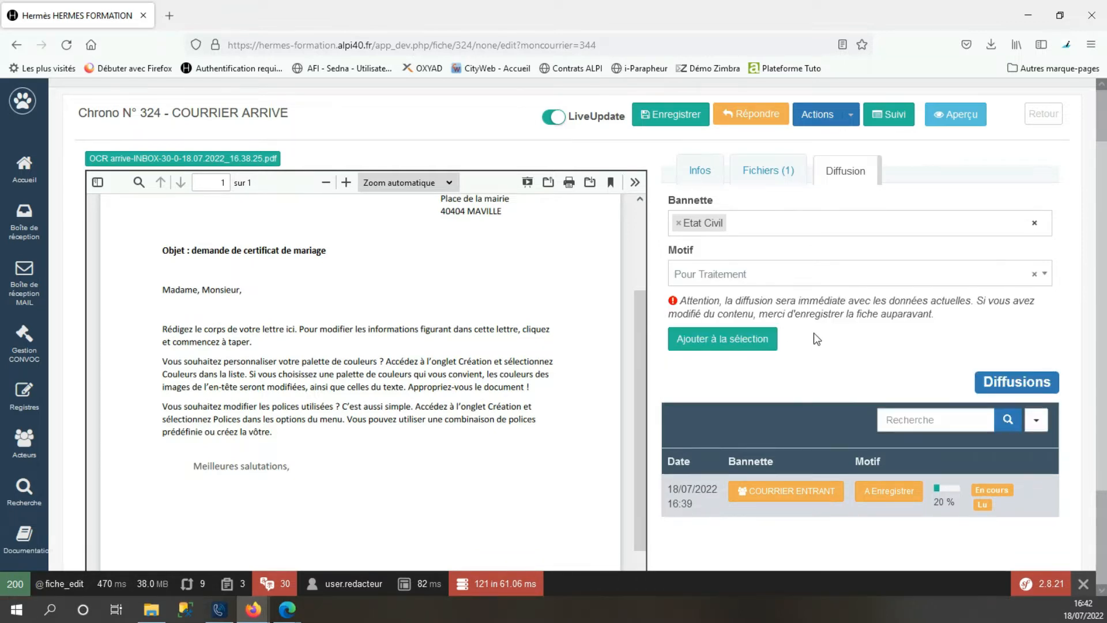
{"action": "scroll", "coordinate": [807, 324], "scroll_direction": "up", "scroll_amount": 2}
{"action": "left_click", "coordinate": [688, 186]}
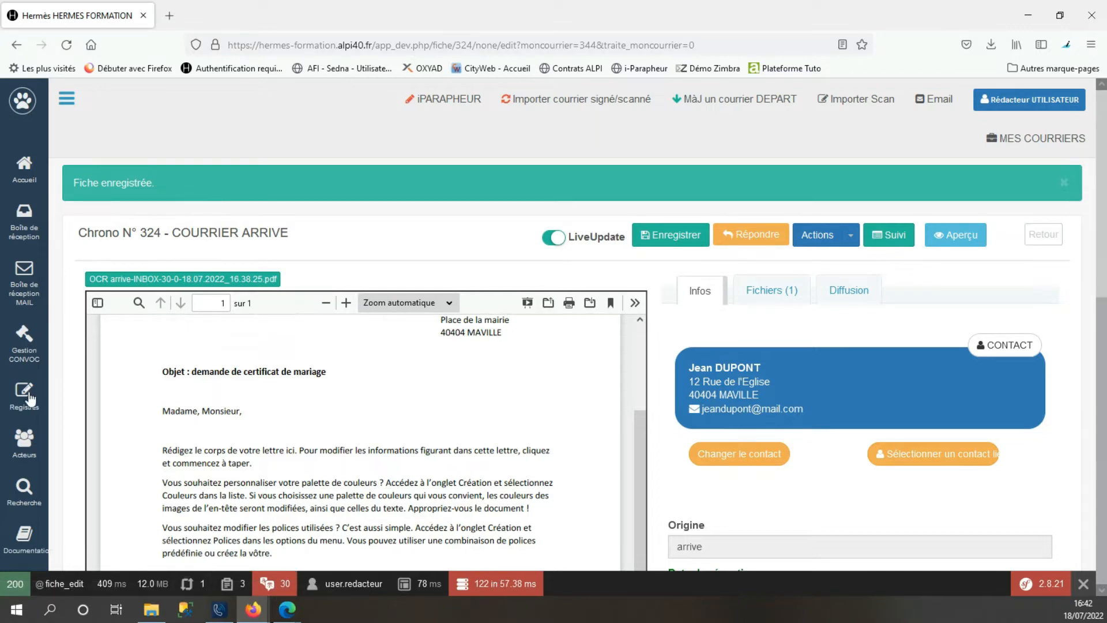
- Open the register of incoming mail and view the details of record 319
{"action": "mouse_move", "coordinate": [30, 399]}
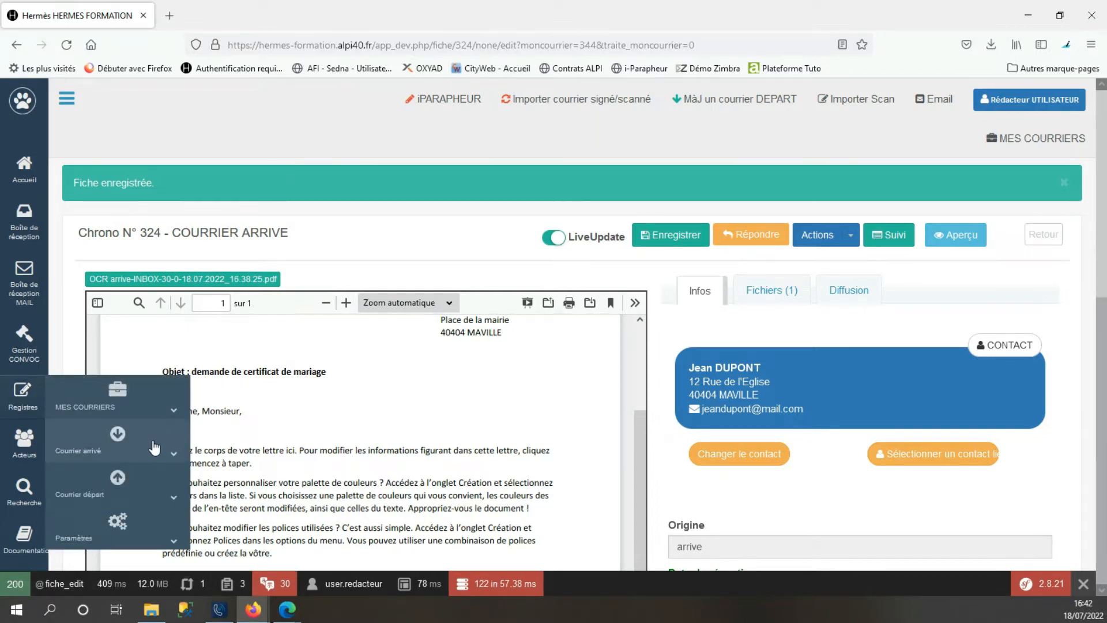
{"action": "left_click", "coordinate": [154, 447]}
{"action": "left_click", "coordinate": [119, 526]}
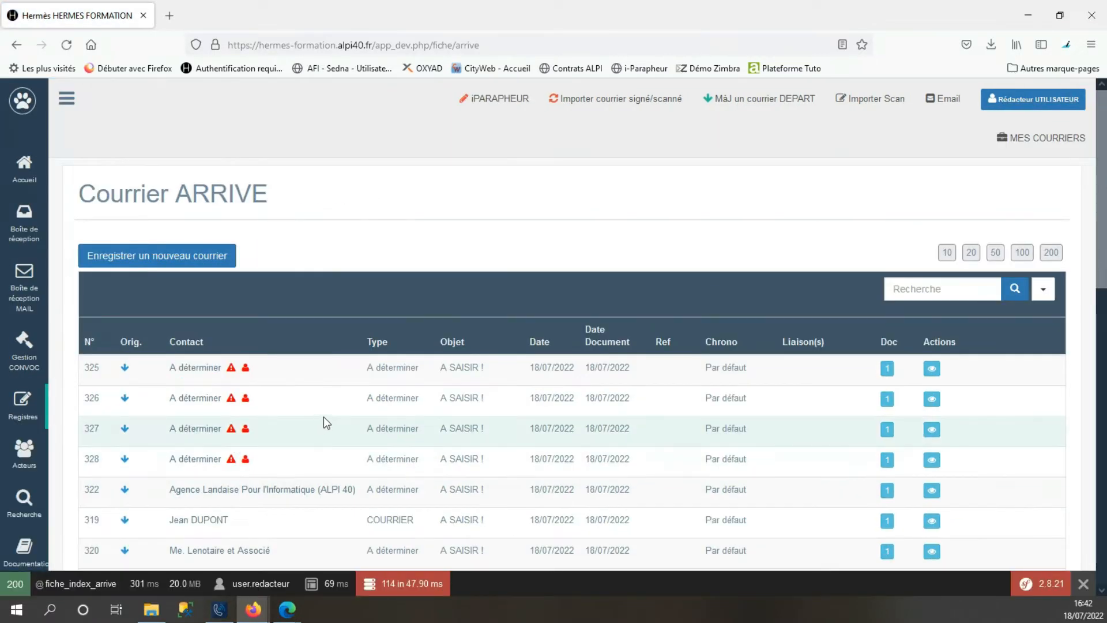
{"action": "scroll", "coordinate": [323, 416], "scroll_direction": "down", "scroll_amount": 2}
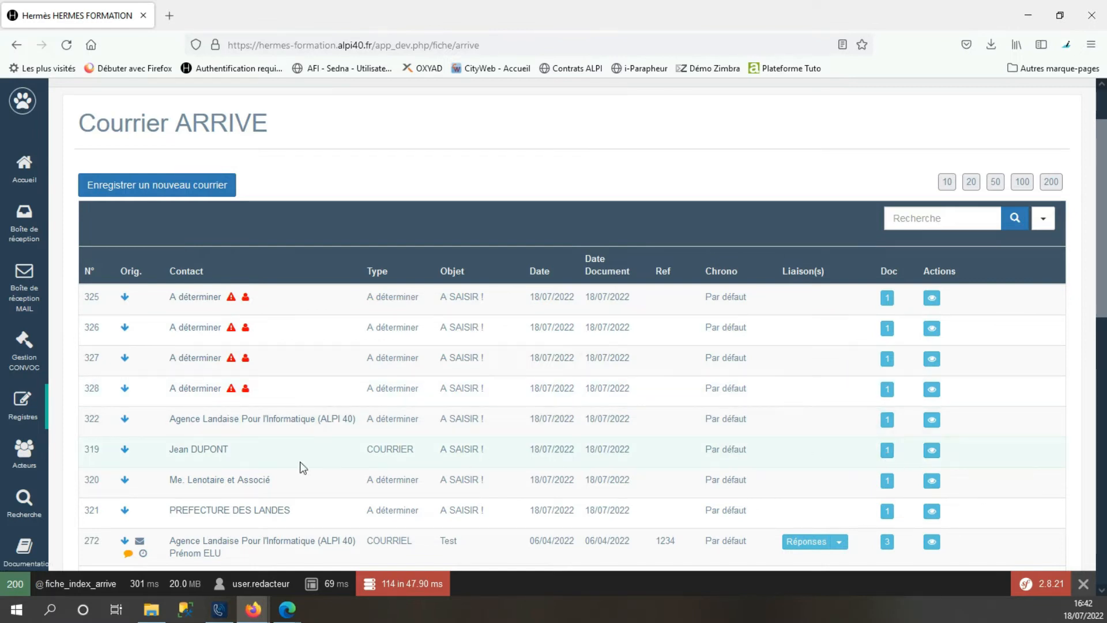
{"action": "left_click", "coordinate": [932, 452]}
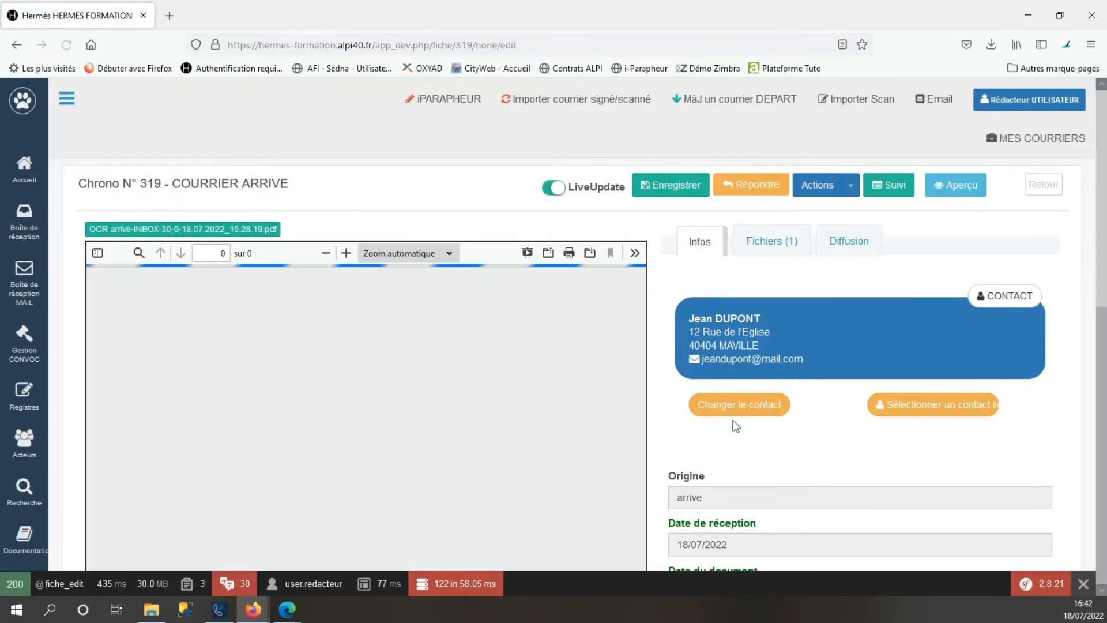
{"action": "scroll", "coordinate": [693, 418], "scroll_direction": "down", "scroll_amount": 1}
{"action": "scroll", "coordinate": [585, 425], "scroll_direction": "down", "scroll_amount": 3}
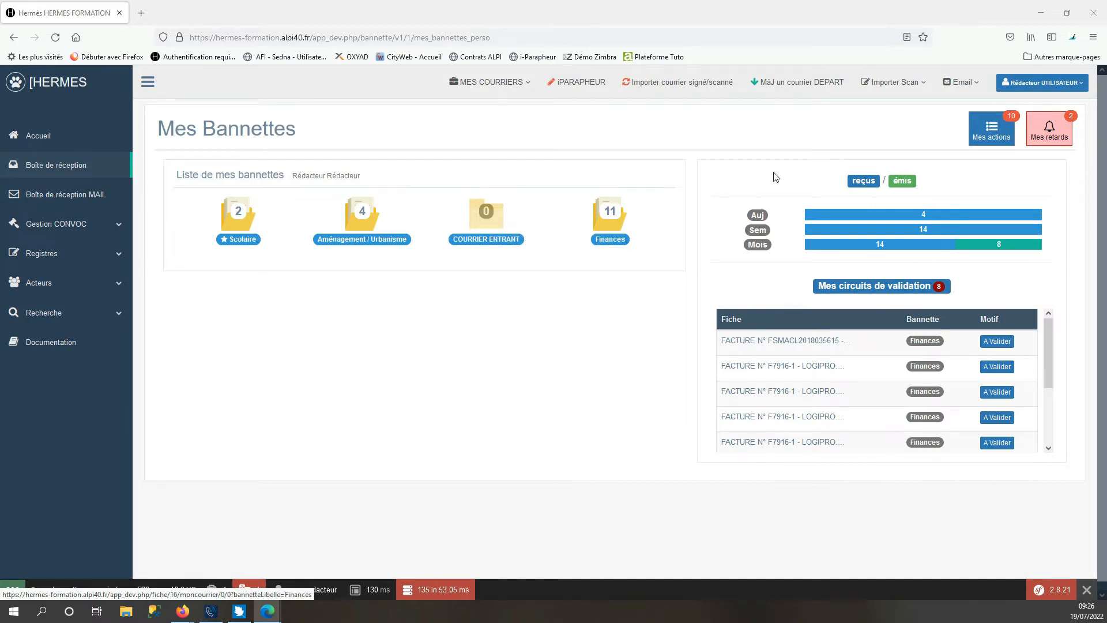
- Import the Liasse_DEMO_FORMATION PDF as incoming mail using the barcode separator scan option
{"action": "left_click", "coordinate": [901, 83]}
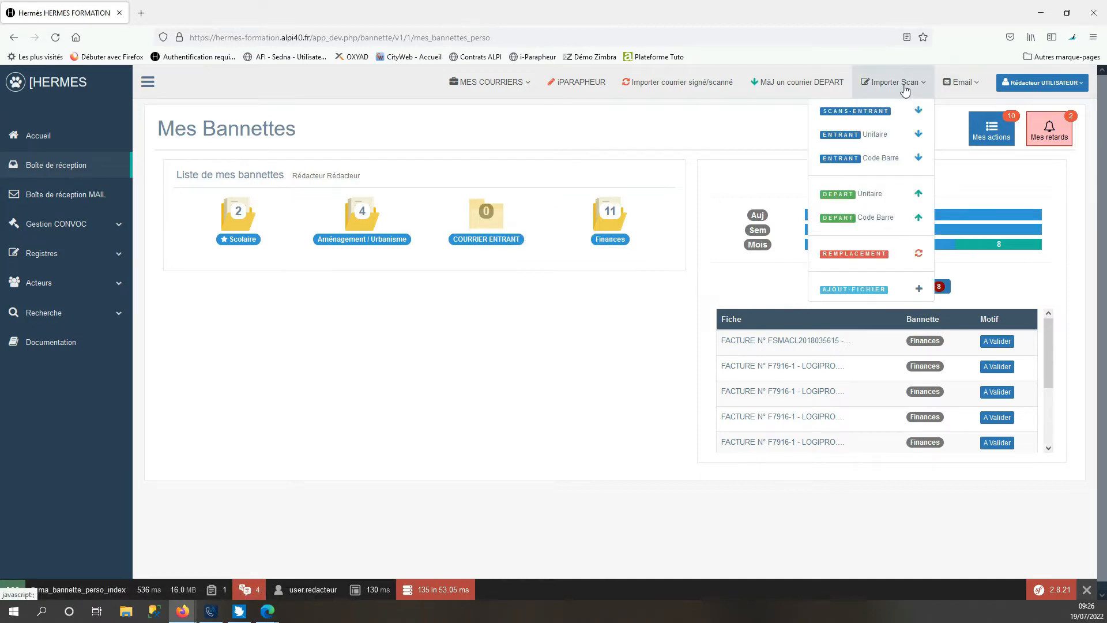
{"action": "left_click", "coordinate": [887, 163]}
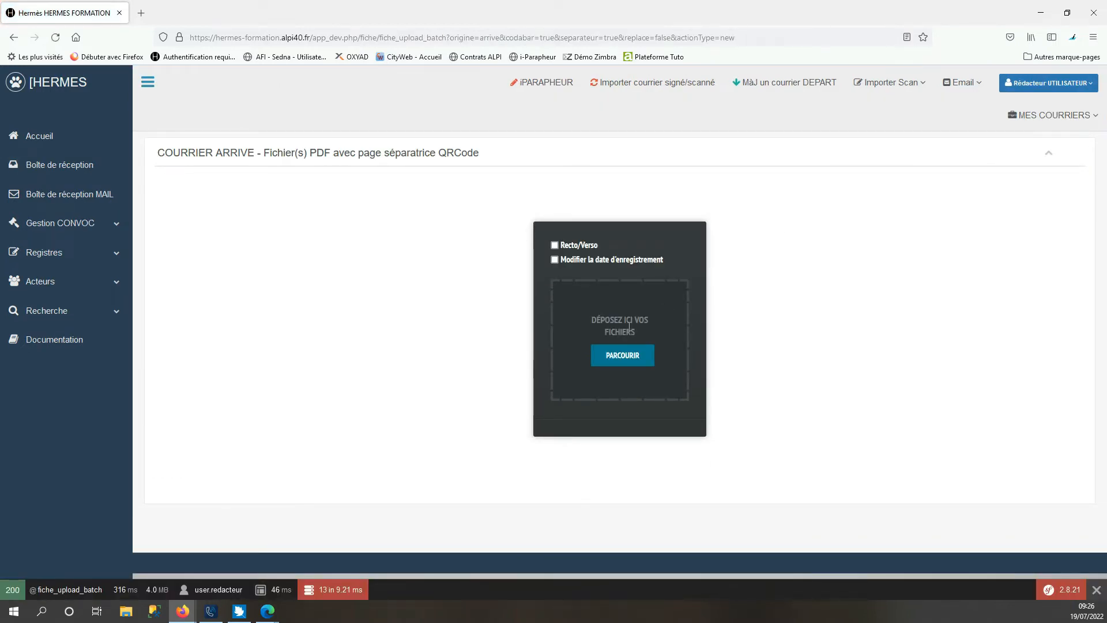
{"action": "left_click", "coordinate": [618, 360]}
{"action": "left_click", "coordinate": [231, 181]}
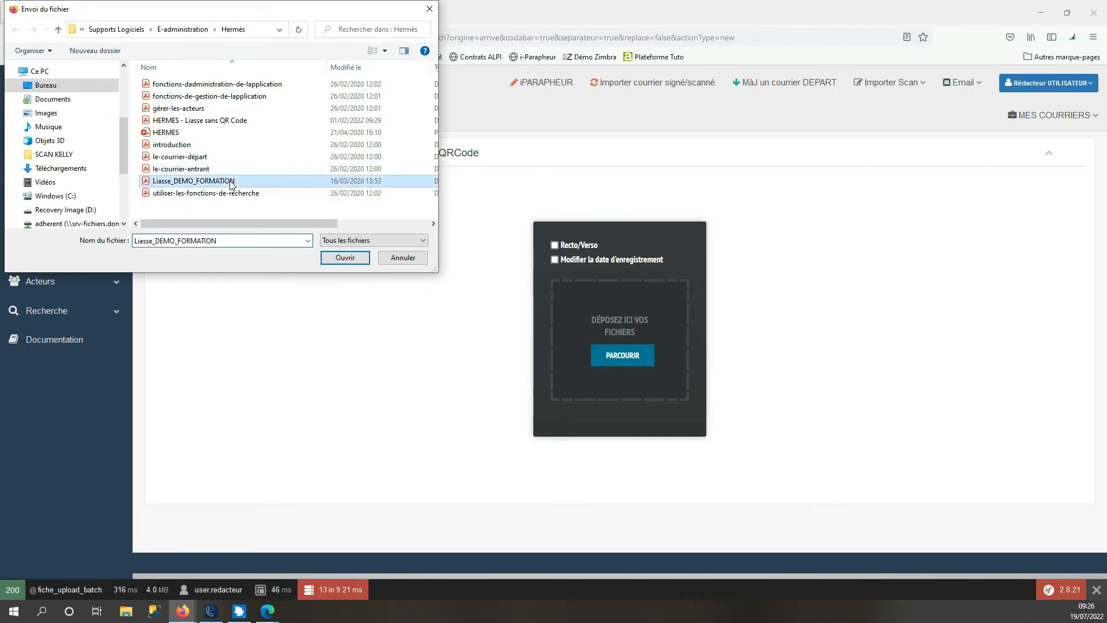
{"action": "left_click", "coordinate": [345, 257]}
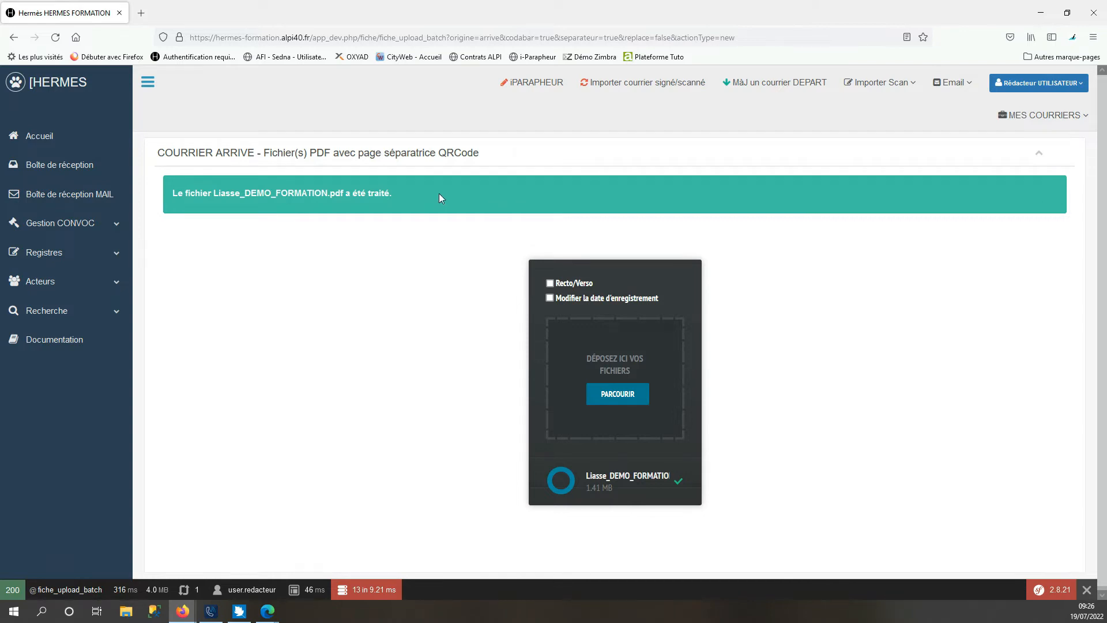
- Open the COURRIER ENTRANT tray from the inbox and open mail record 335 for registration
{"action": "left_click", "coordinate": [83, 167]}
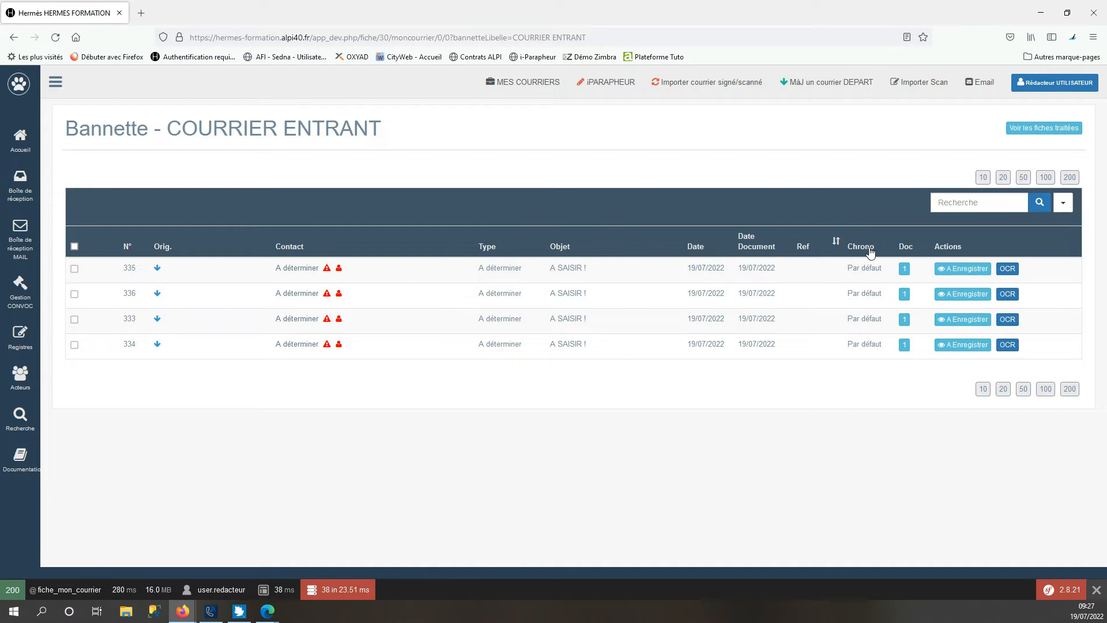
{"action": "left_click", "coordinate": [959, 271]}
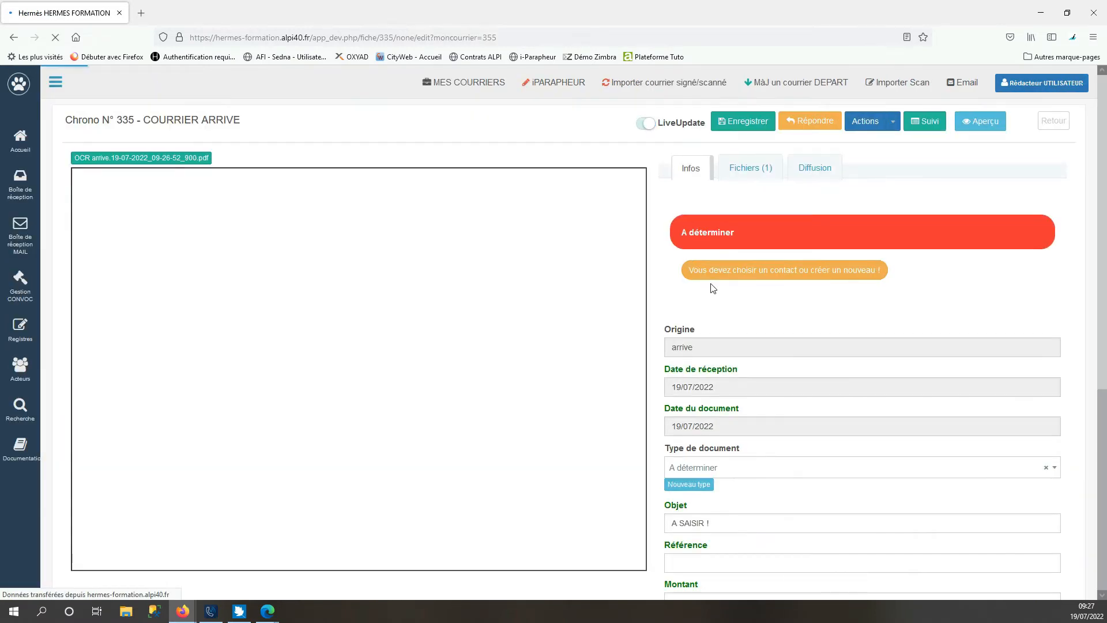
{"action": "scroll", "coordinate": [570, 255], "scroll_direction": "down", "scroll_amount": 1}
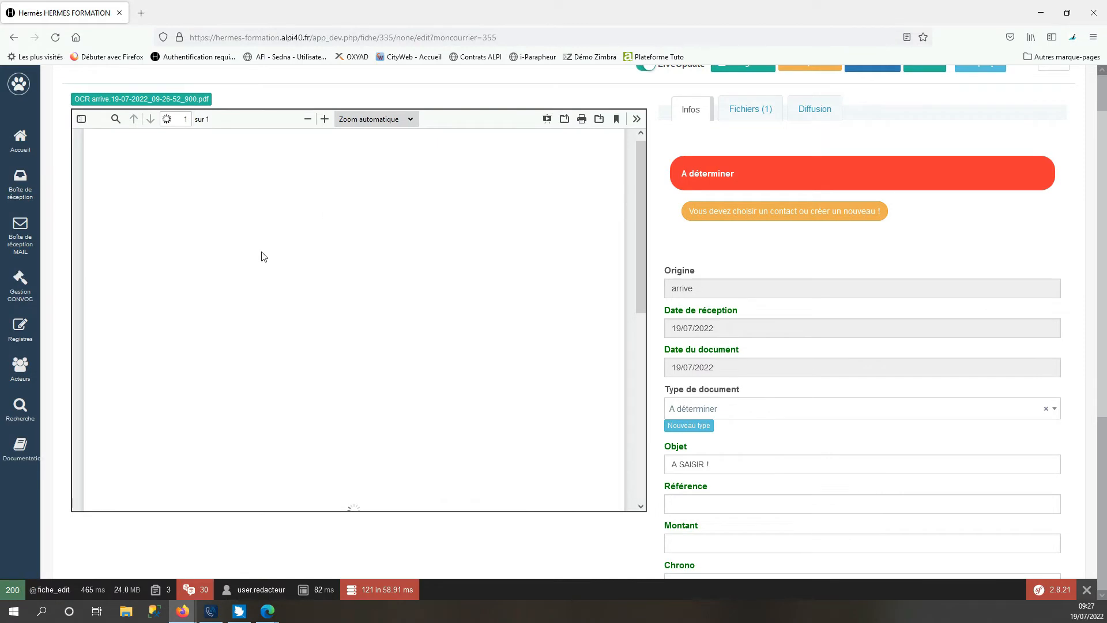
{"action": "scroll", "coordinate": [577, 280], "scroll_direction": "up", "scroll_amount": 1}
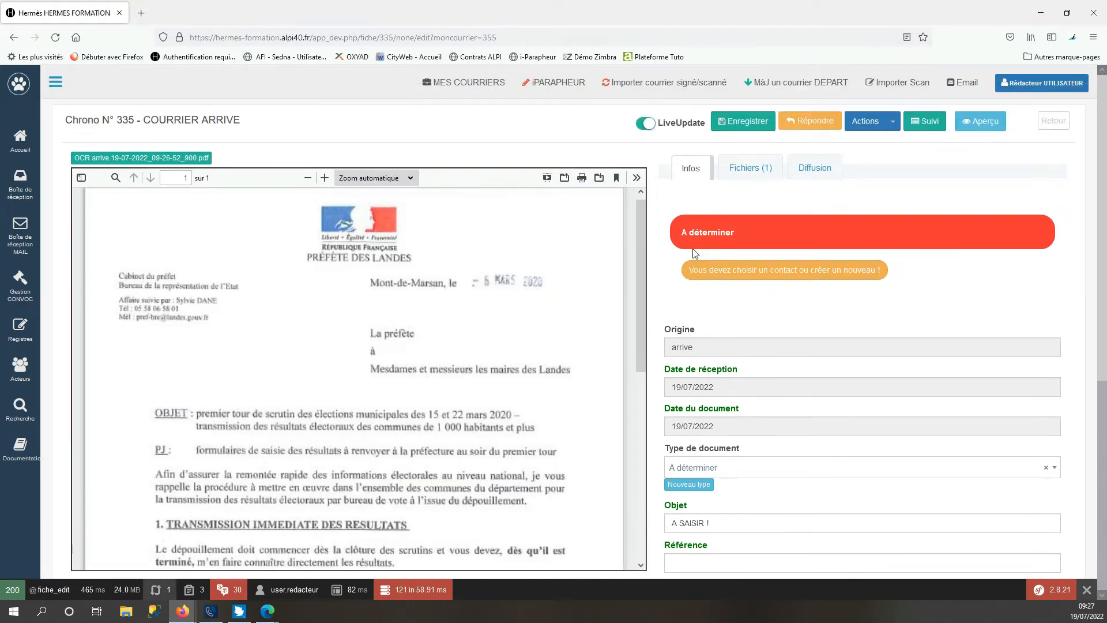
- Search the existing contacts for "pref" and select PREFECTURE DES LANDES as the contact of mail 335
{"action": "left_click", "coordinate": [754, 272]}
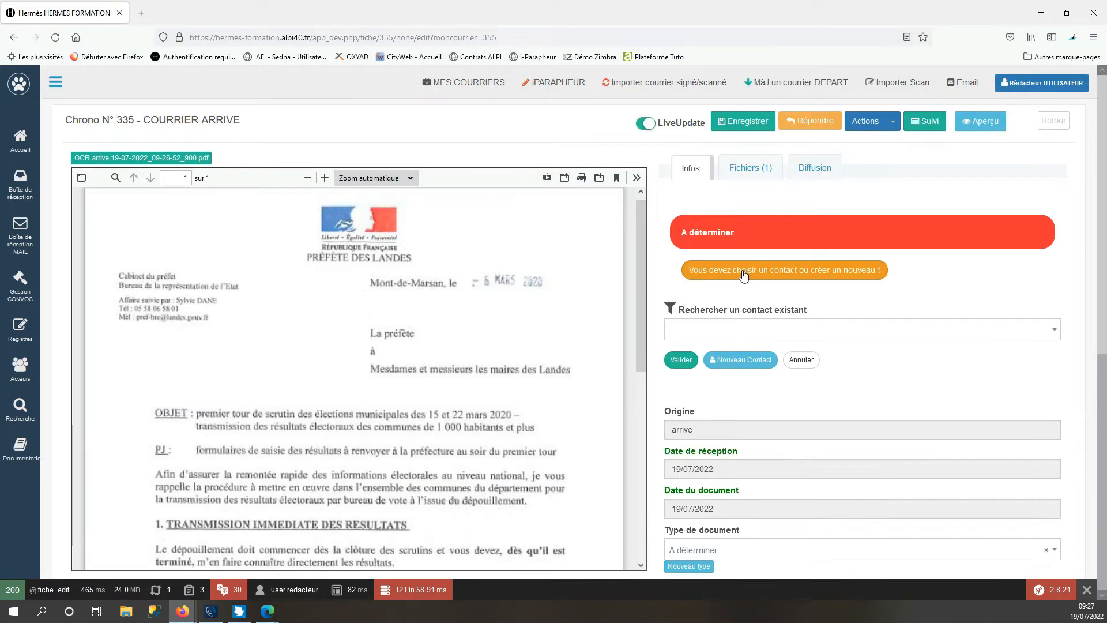
{"action": "left_click", "coordinate": [699, 334]}
{"action": "type", "text": "pref"}
{"action": "left_click", "coordinate": [759, 378]}
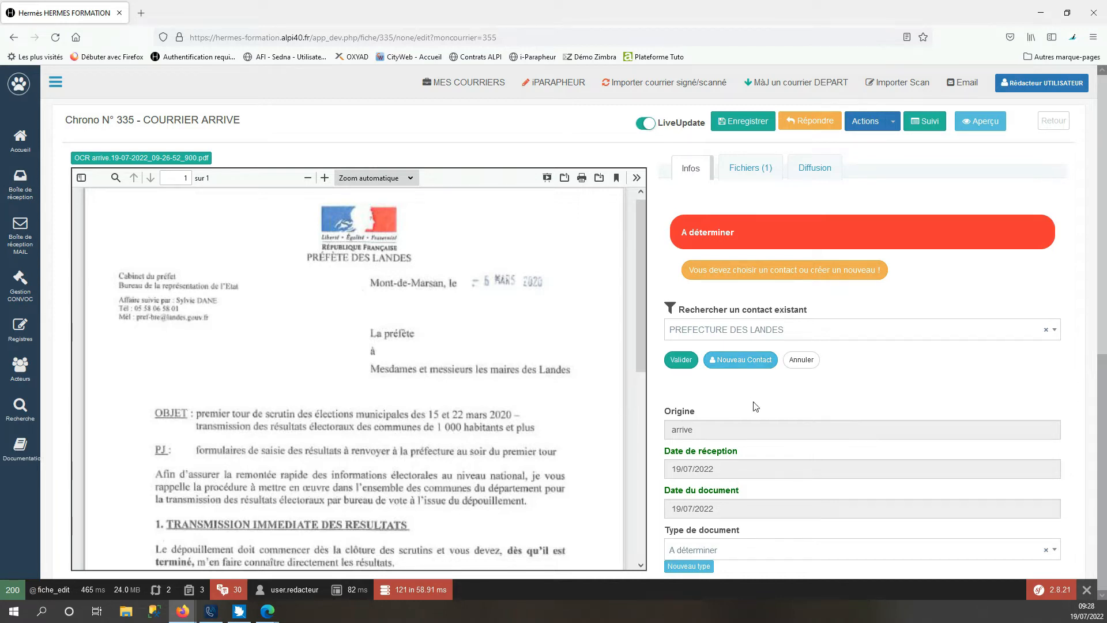
{"action": "scroll", "coordinate": [756, 406], "scroll_direction": "down", "scroll_amount": 1}
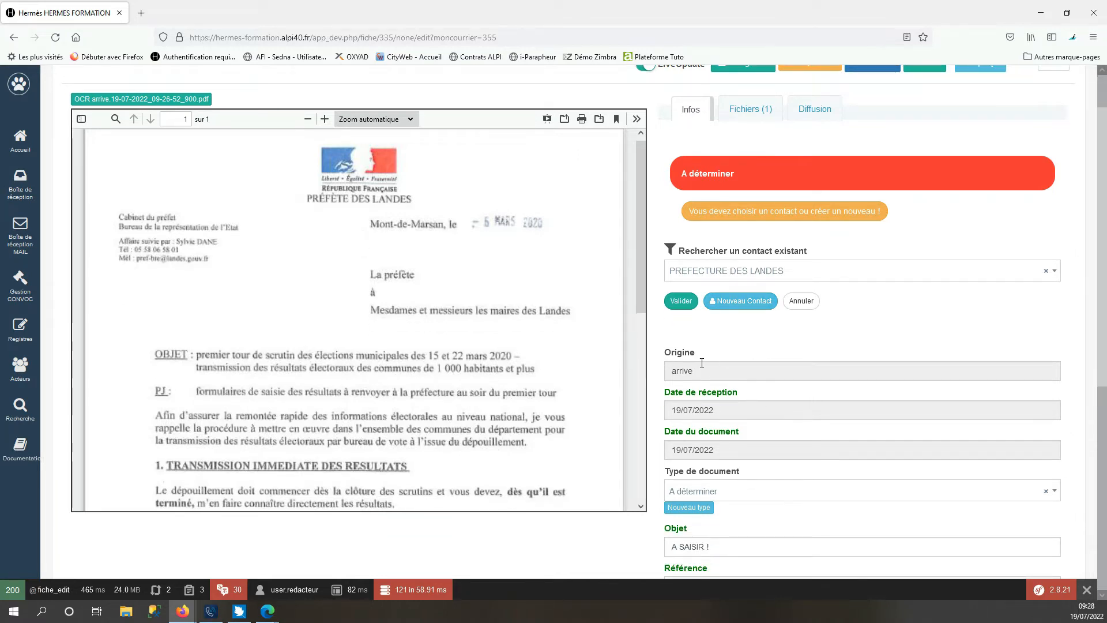
{"action": "scroll", "coordinate": [693, 413], "scroll_direction": "down", "scroll_amount": 1}
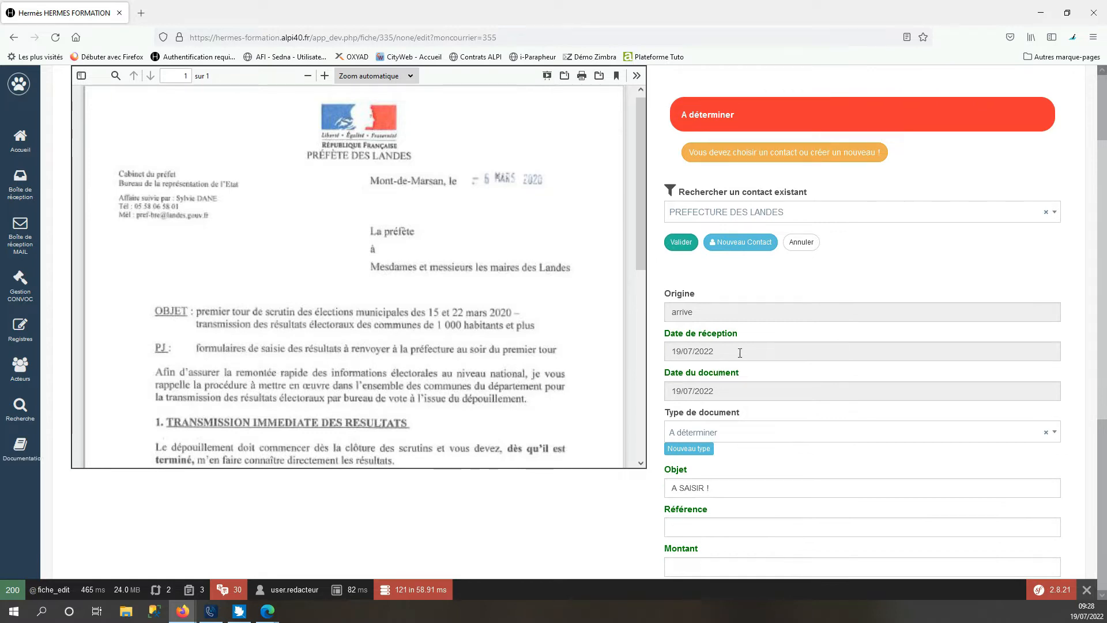
{"action": "left_click", "coordinate": [740, 352]}
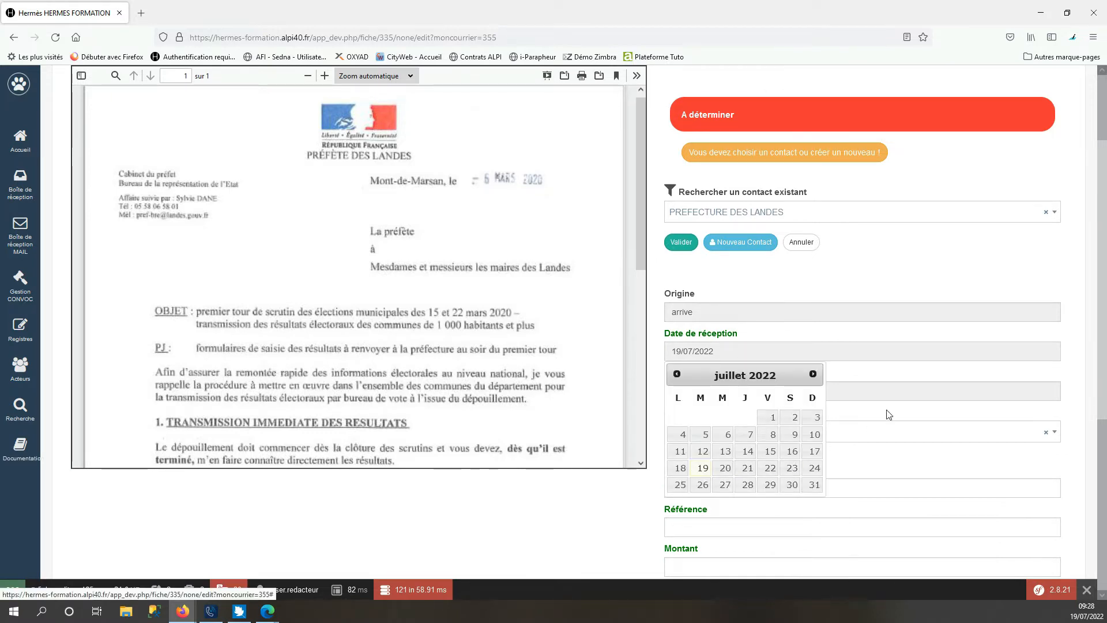
{"action": "left_click", "coordinate": [874, 379]}
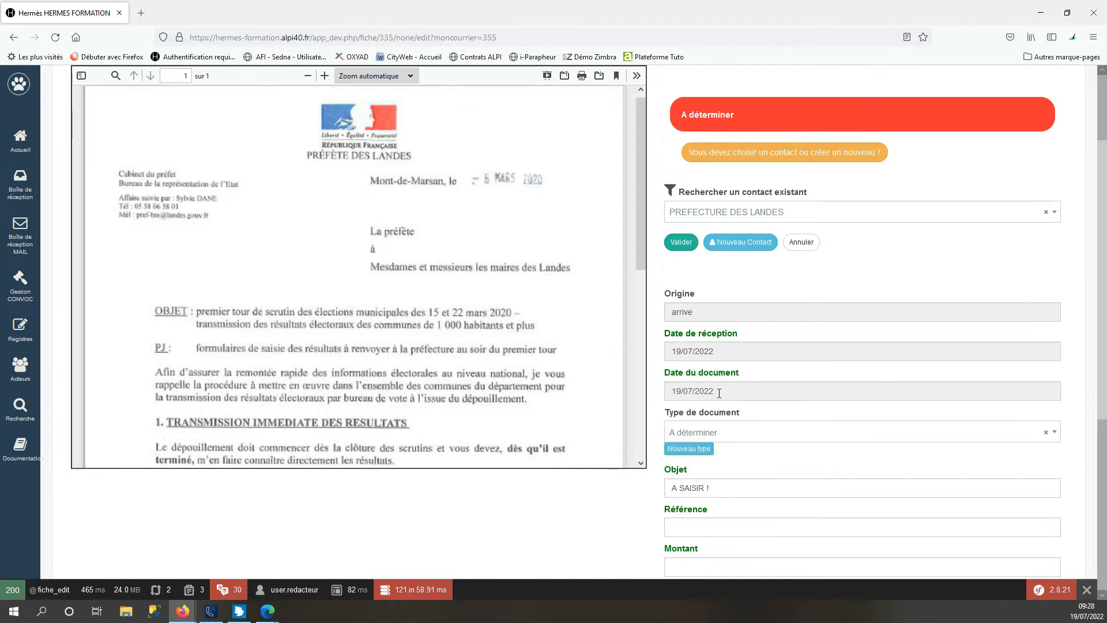
- Set the mail's document type to COURRIER and its subject to "Premier Tour"
{"action": "scroll", "coordinate": [719, 392], "scroll_direction": "down", "scroll_amount": 1}
{"action": "left_click", "coordinate": [747, 374]}
{"action": "scroll", "coordinate": [730, 458], "scroll_direction": "down", "scroll_amount": 3}
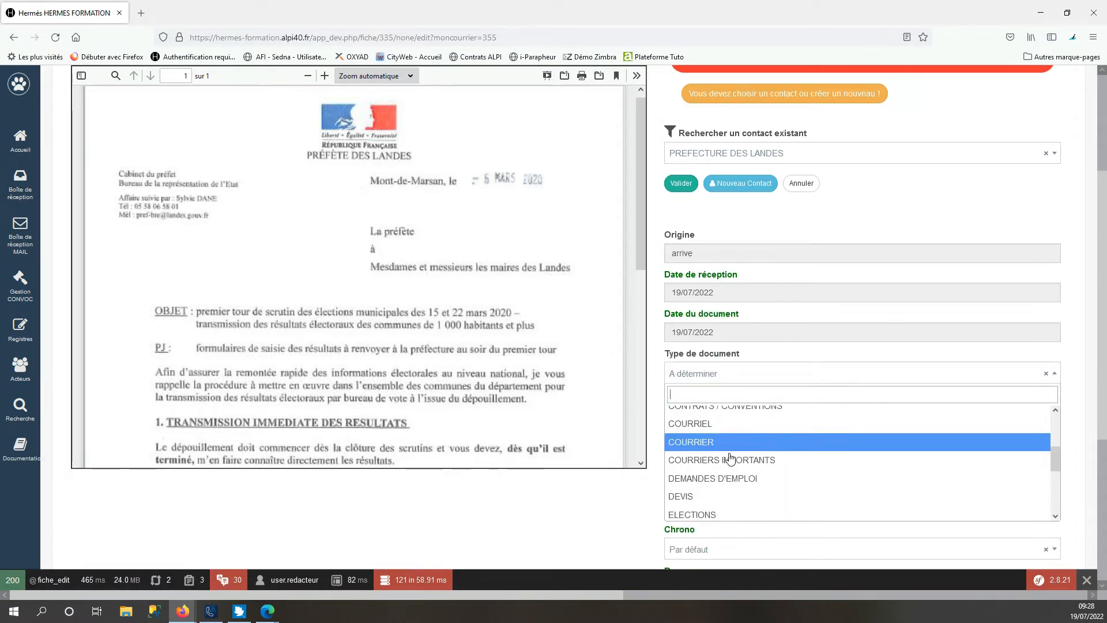
{"action": "scroll", "coordinate": [729, 464], "scroll_direction": "down", "scroll_amount": 1}
{"action": "scroll", "coordinate": [724, 478], "scroll_direction": "up", "scroll_amount": 1}
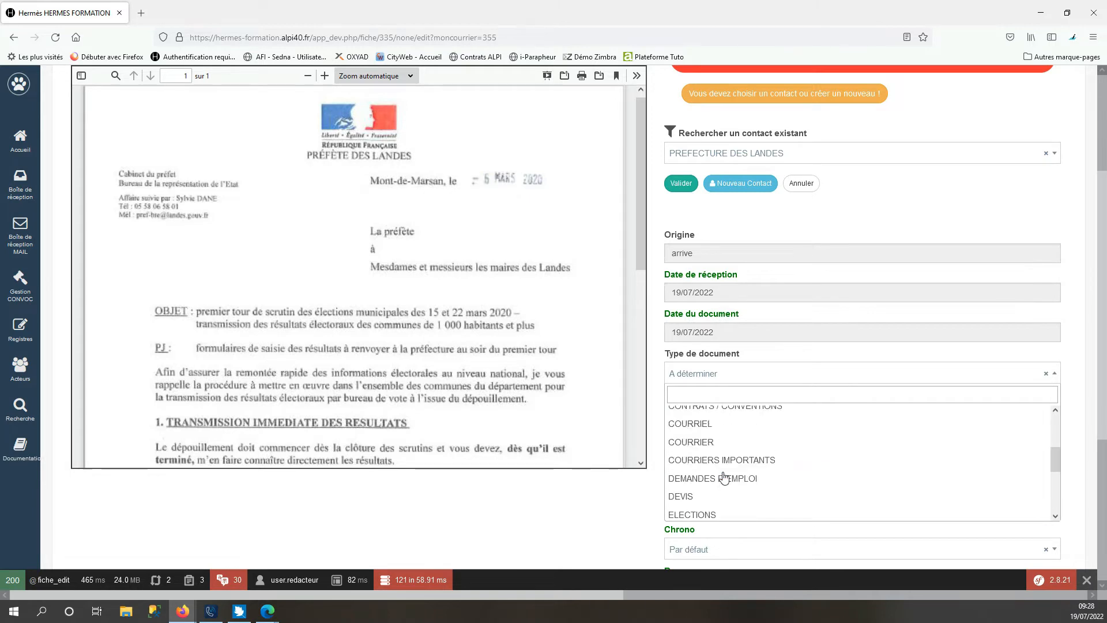
{"action": "left_click", "coordinate": [724, 441]}
{"action": "scroll", "coordinate": [734, 423], "scroll_direction": "down", "scroll_amount": 2}
{"action": "left_click", "coordinate": [734, 345]}
{"action": "type", "text": "Premier Tour"}
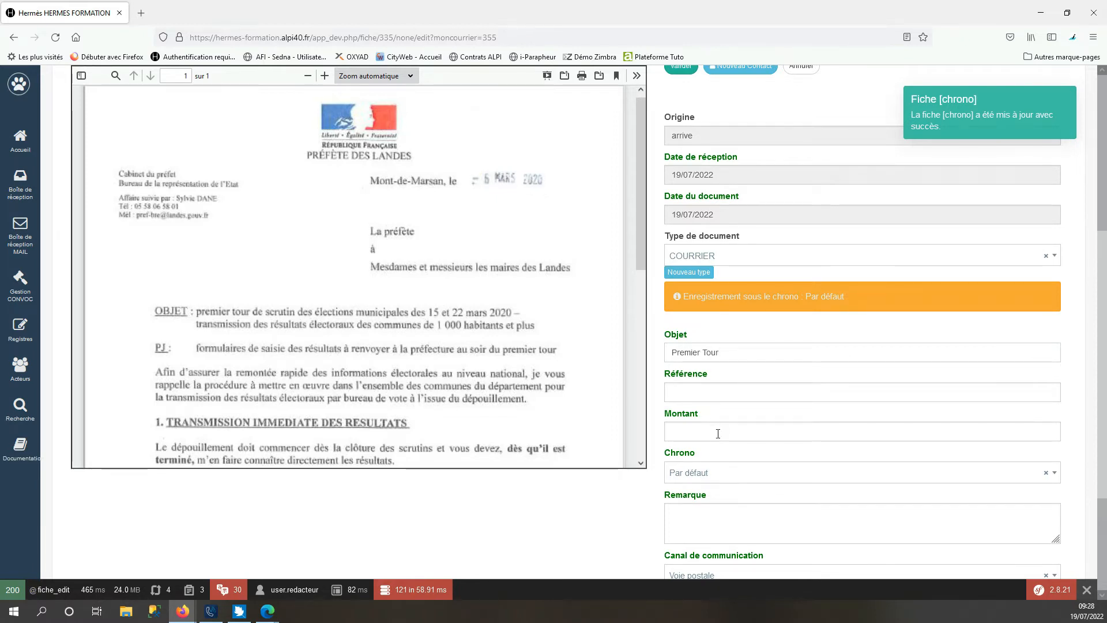
- Assign the mail to the SECRETARIAT GENERAL chrono
{"action": "scroll", "coordinate": [718, 433], "scroll_direction": "down", "scroll_amount": 2}
{"action": "left_click", "coordinate": [728, 361]}
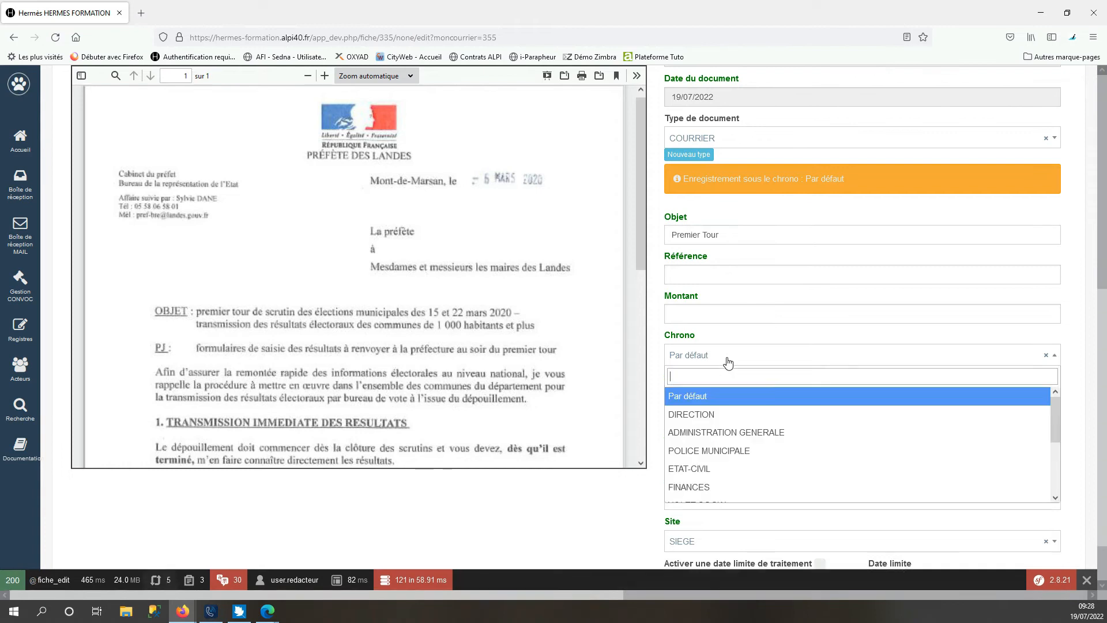
{"action": "scroll", "coordinate": [732, 437], "scroll_direction": "down", "scroll_amount": 3}
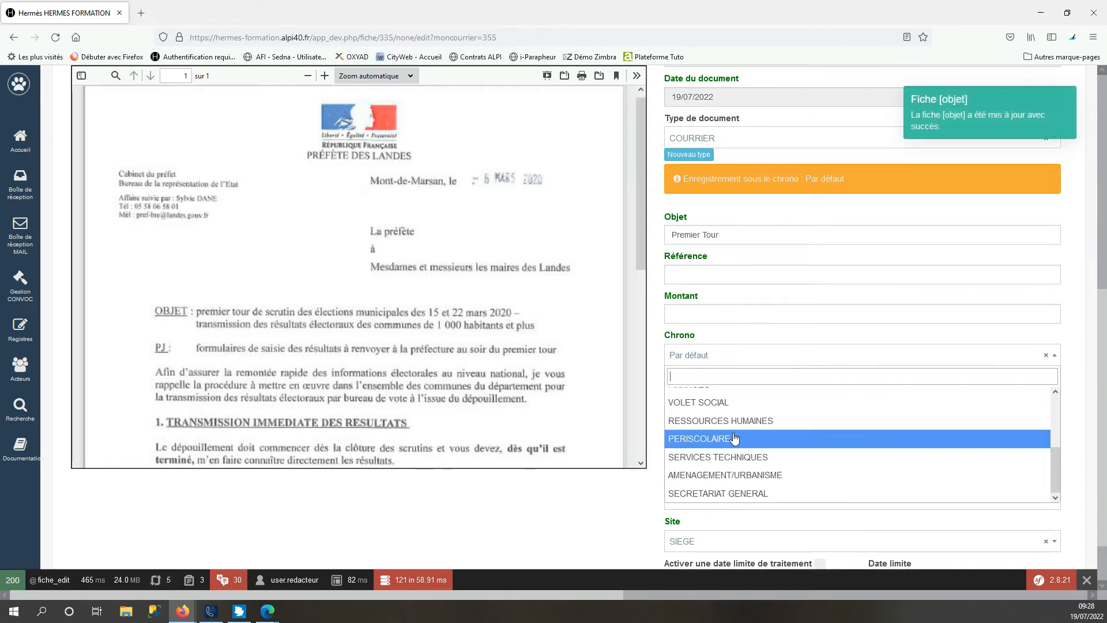
{"action": "left_click", "coordinate": [727, 493]}
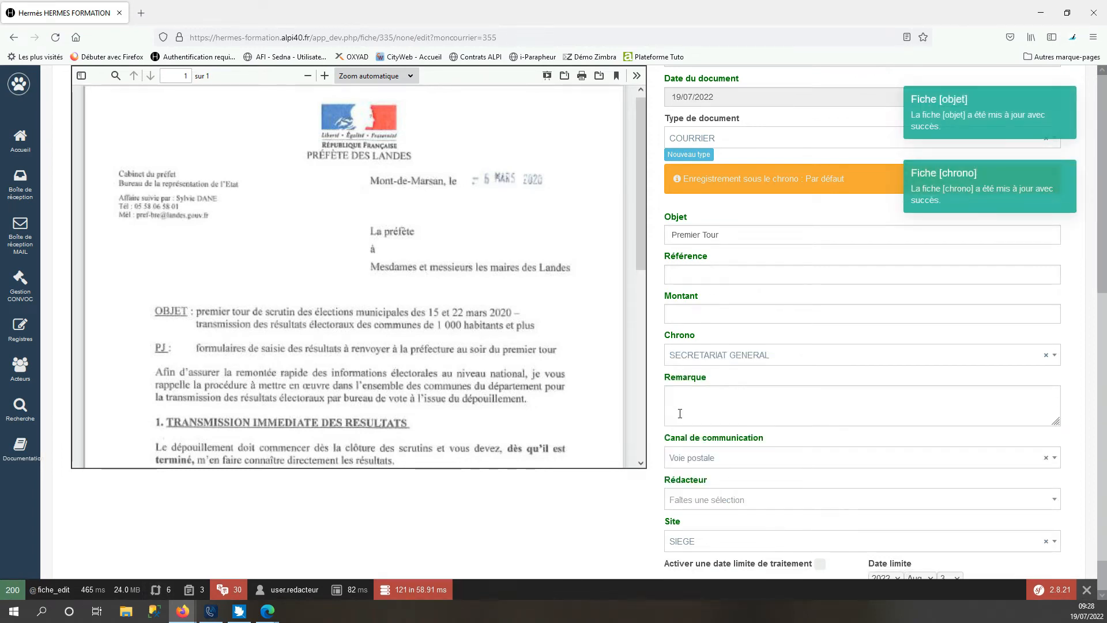
- Validate PREFECTURE DES LANDES as the mail's contact and save the record
{"action": "scroll", "coordinate": [772, 421], "scroll_direction": "down", "scroll_amount": 1}
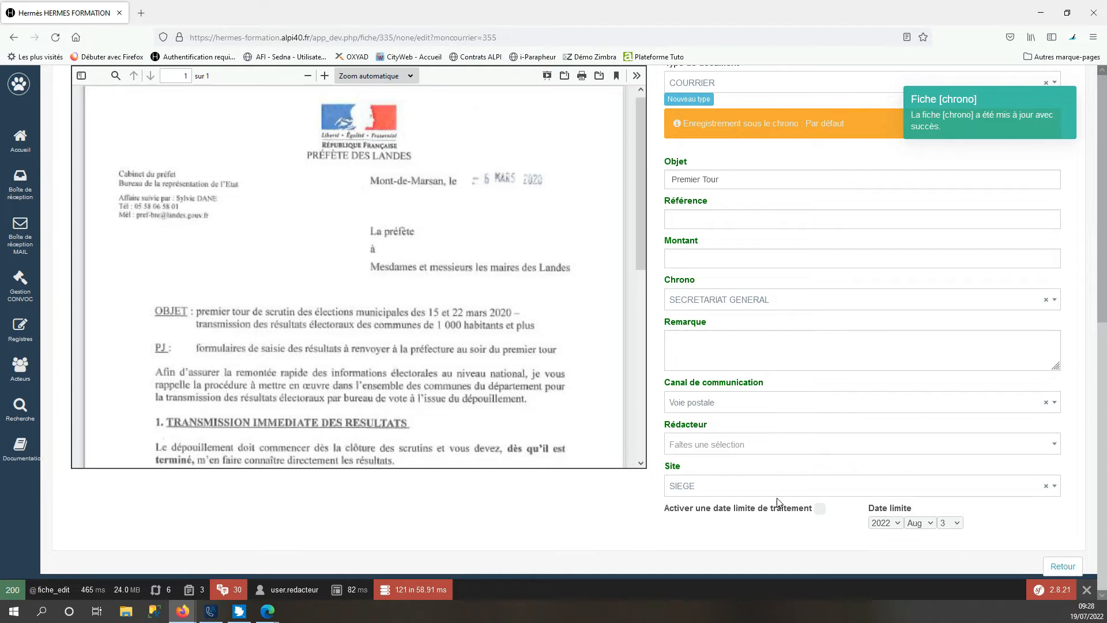
{"action": "scroll", "coordinate": [777, 498], "scroll_direction": "up", "scroll_amount": 1}
{"action": "scroll", "coordinate": [777, 498], "scroll_direction": "up", "scroll_amount": 8}
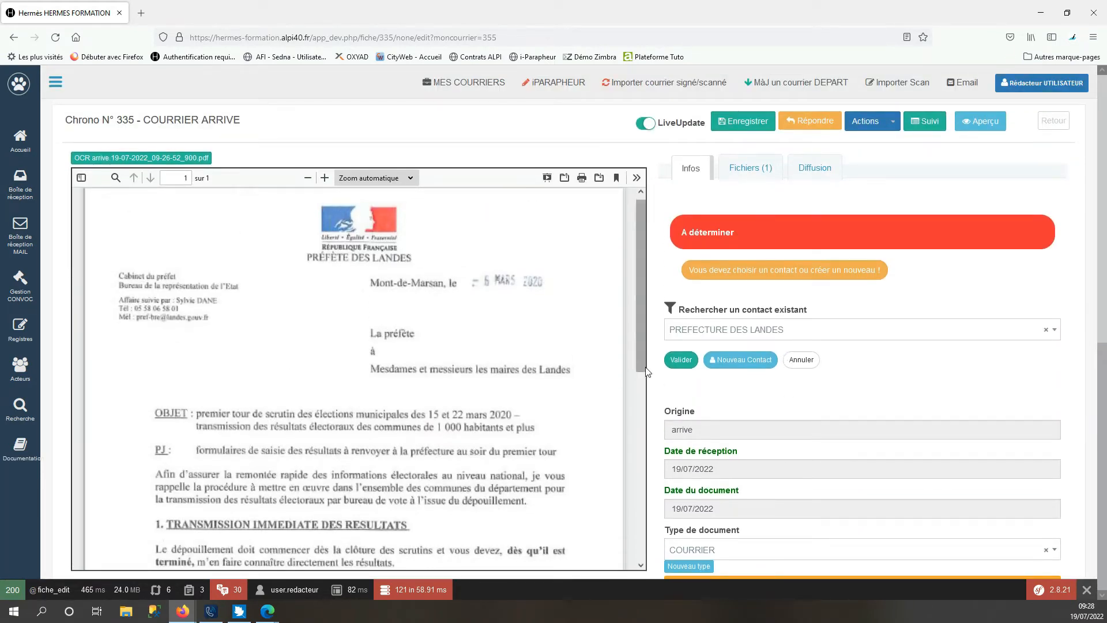
{"action": "left_click", "coordinate": [681, 359]}
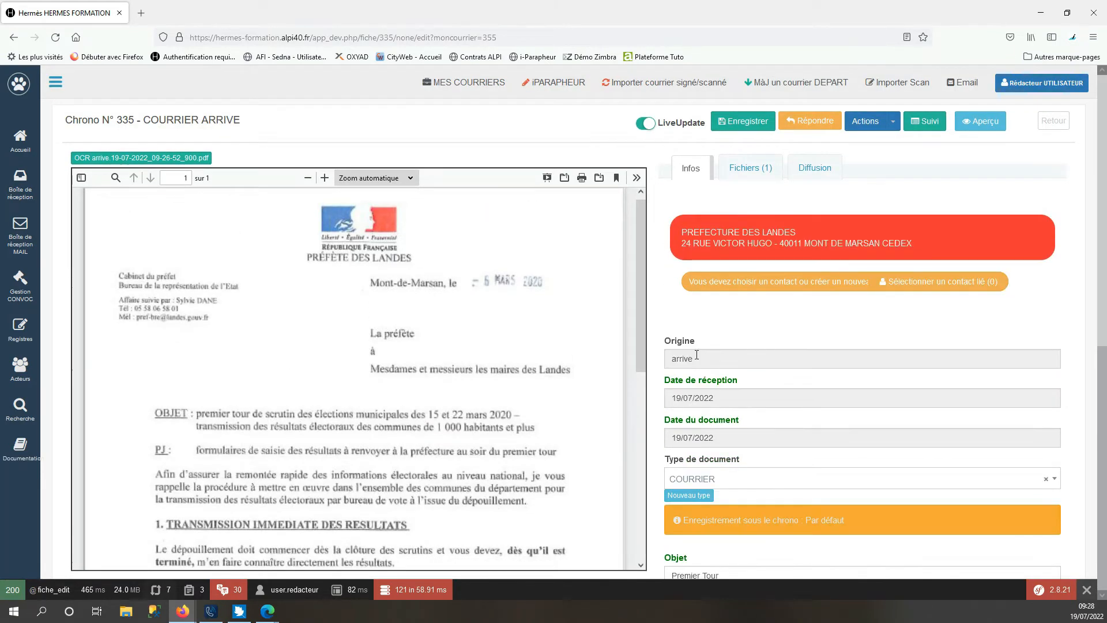
{"action": "left_click", "coordinate": [744, 123]}
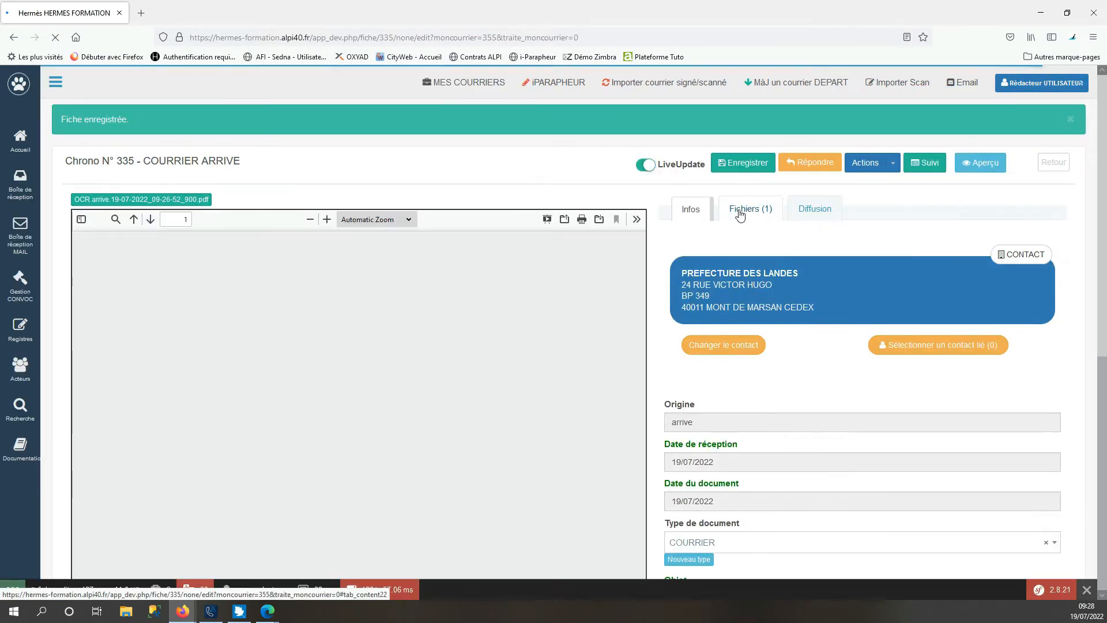
- Examine the mail's attached file and the available distribution trays and reasons, and save the record again
{"action": "left_click", "coordinate": [742, 211]}
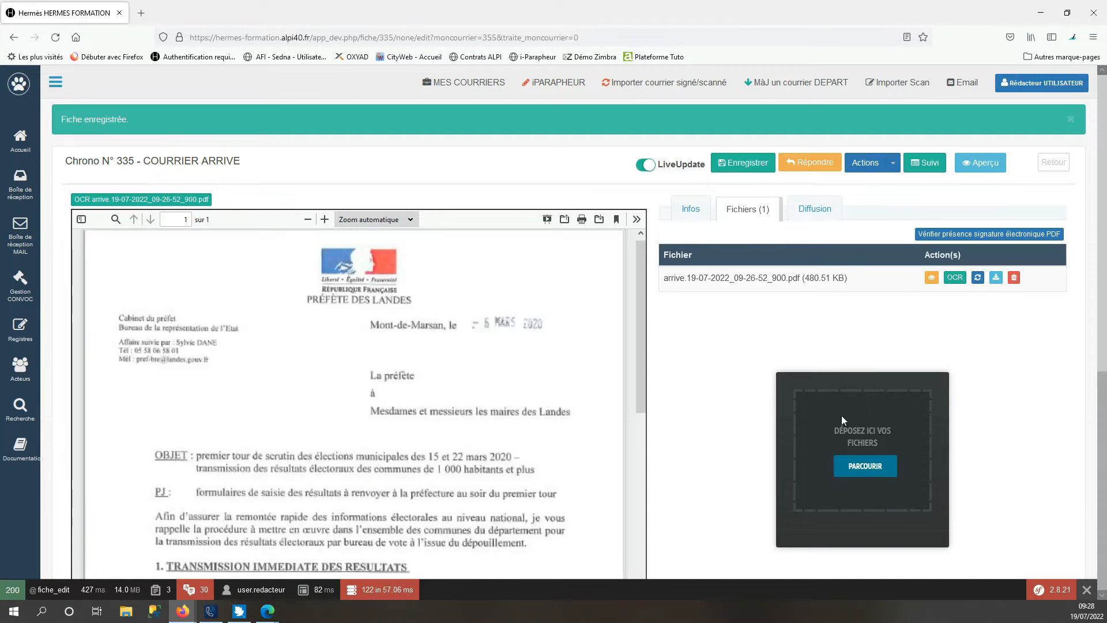
{"action": "left_click", "coordinate": [811, 209]}
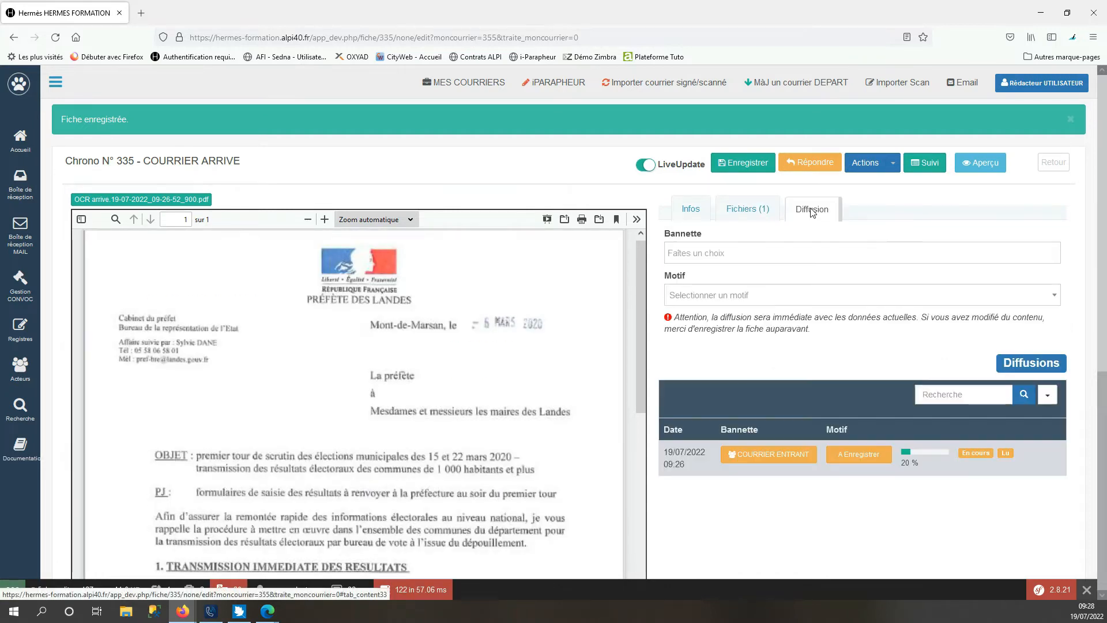
{"action": "left_click", "coordinate": [731, 252]}
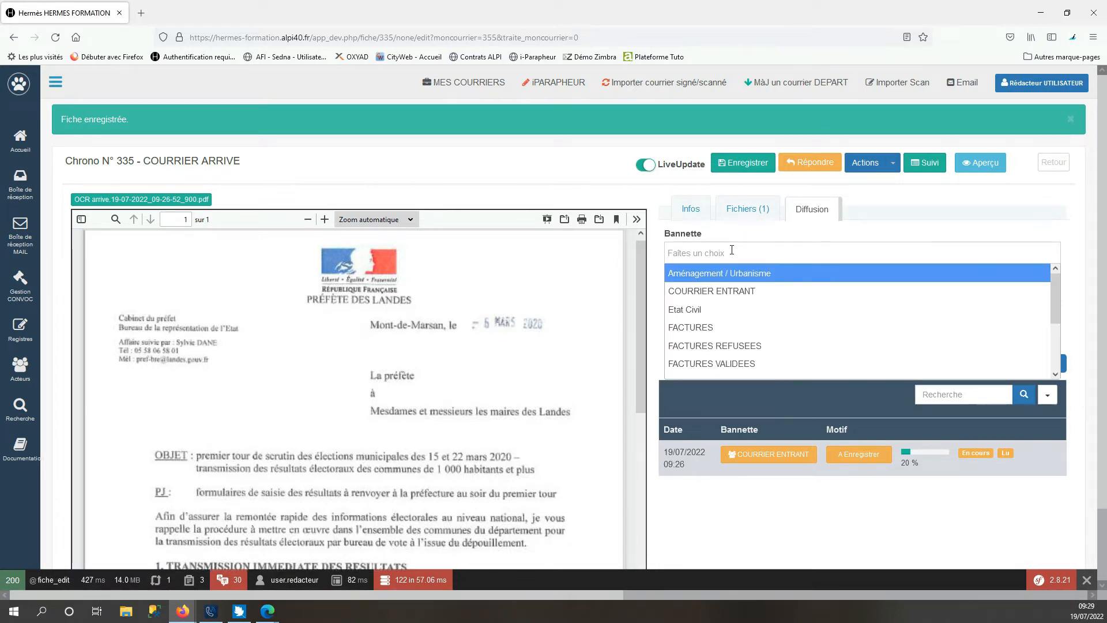
{"action": "left_click", "coordinate": [760, 235]}
{"action": "left_click", "coordinate": [719, 295]}
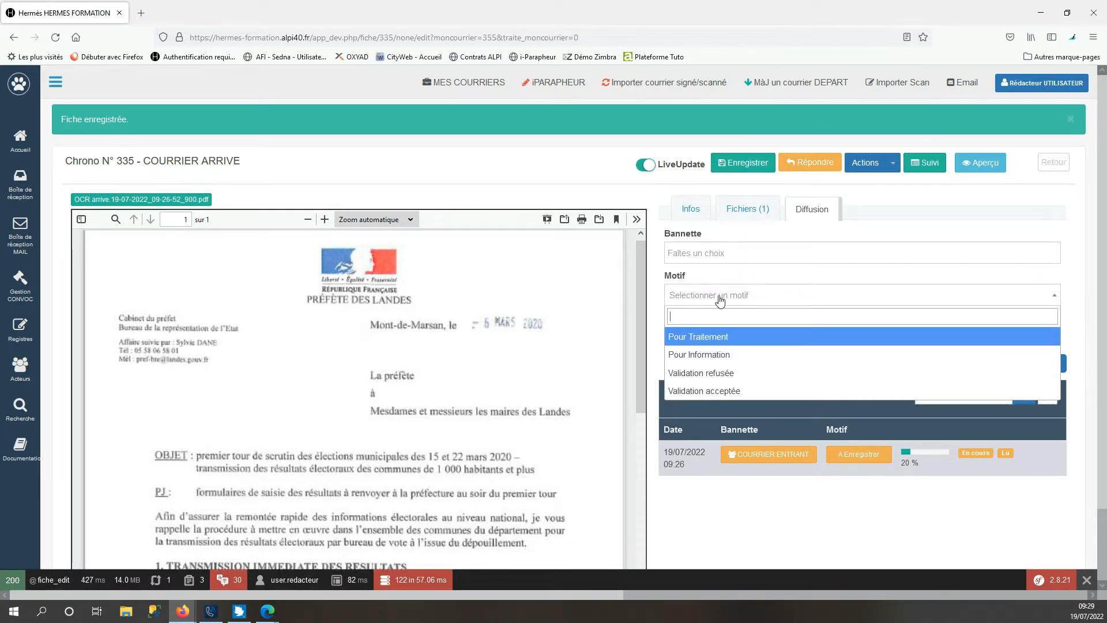
{"action": "left_click", "coordinate": [752, 167]}
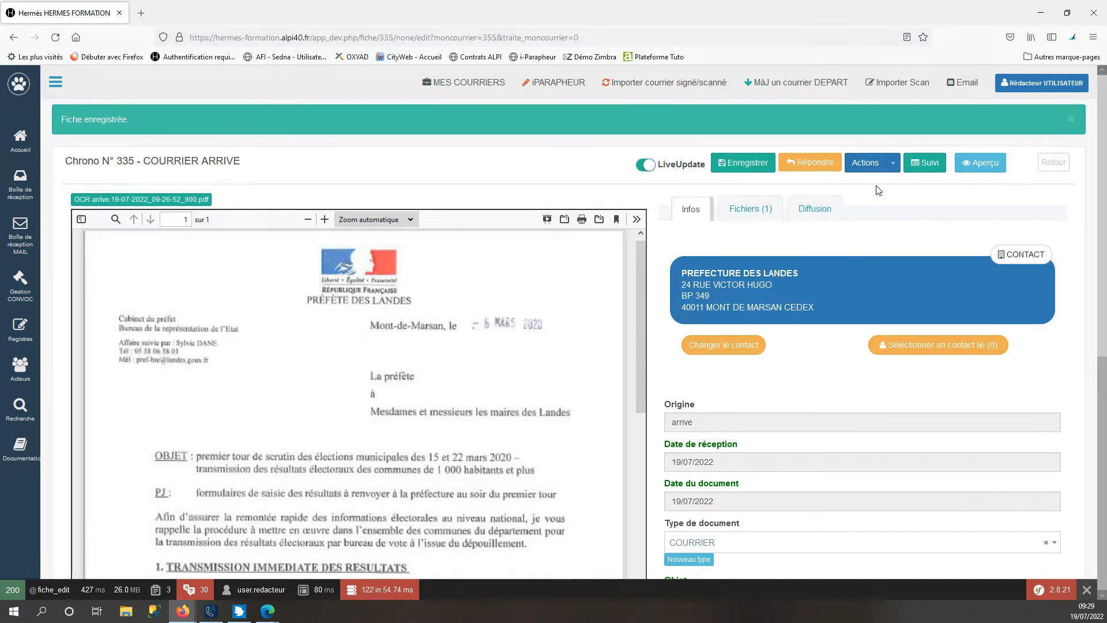
- Mark mail 335 as processed and return to the COURRIER ENTRANT tray
{"action": "left_click", "coordinate": [892, 163]}
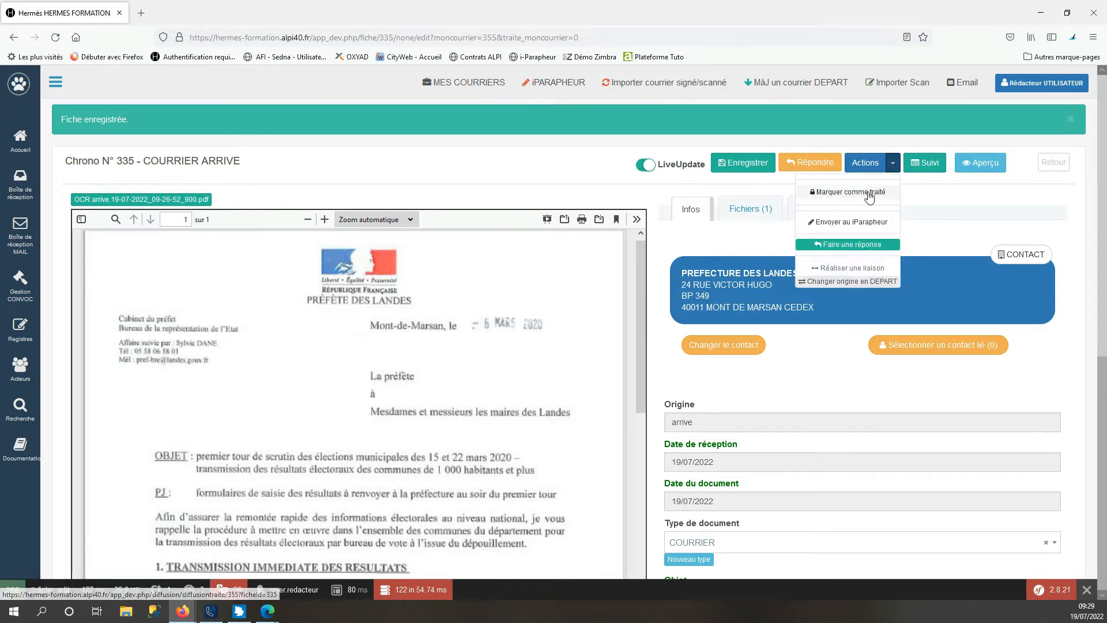
{"action": "left_click", "coordinate": [869, 196]}
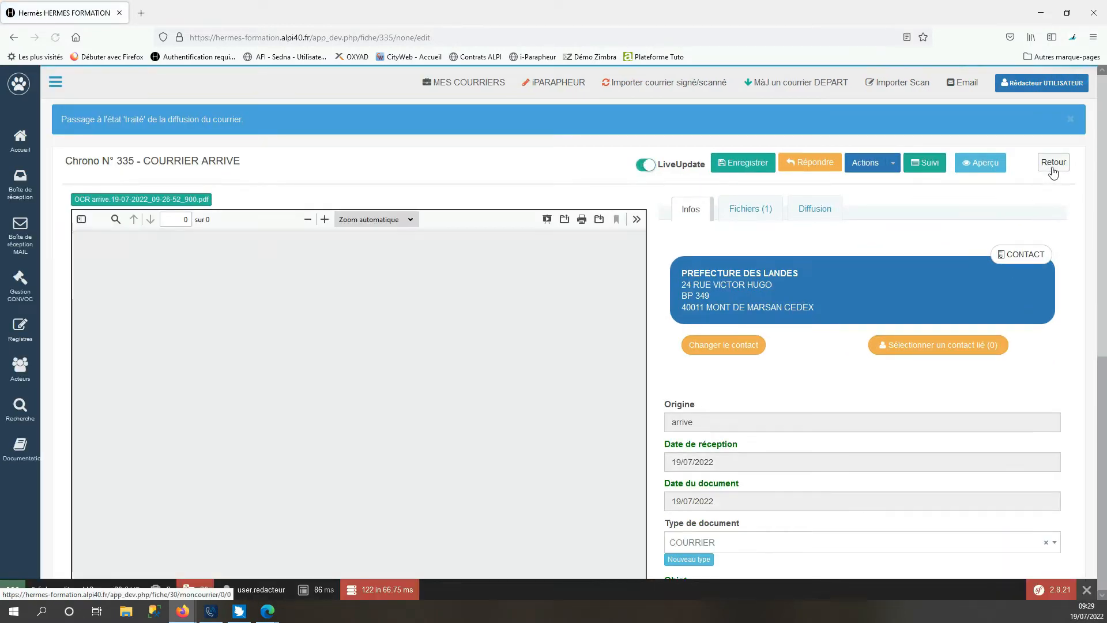
{"action": "left_click", "coordinate": [1052, 167]}
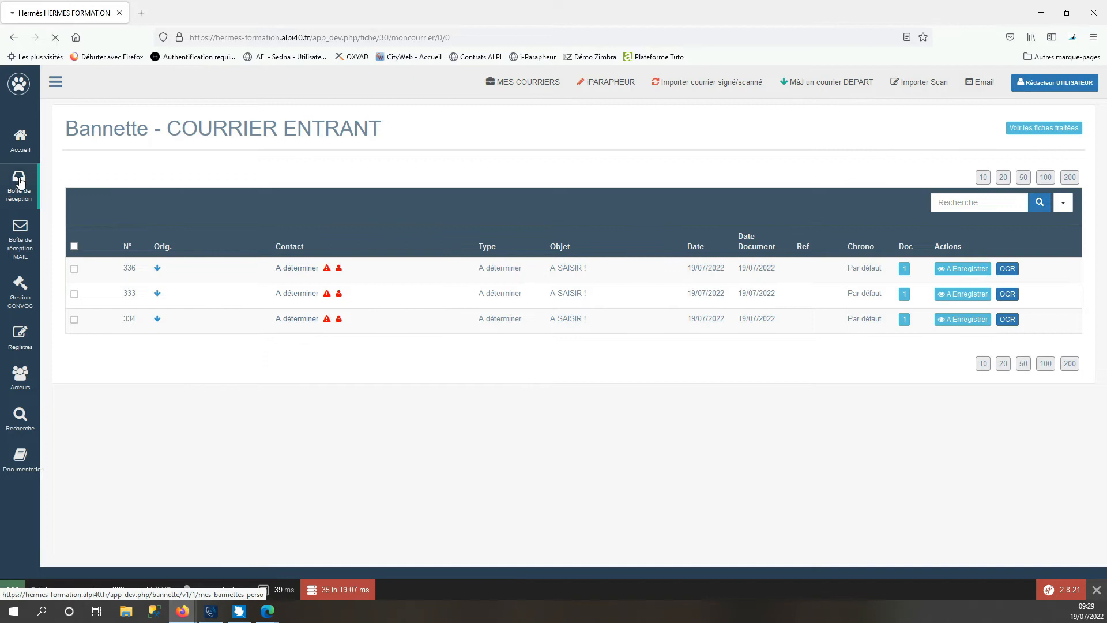
- Check the list of trays, open the register of incoming mail, and view the details of record 331
{"action": "left_click", "coordinate": [20, 182]}
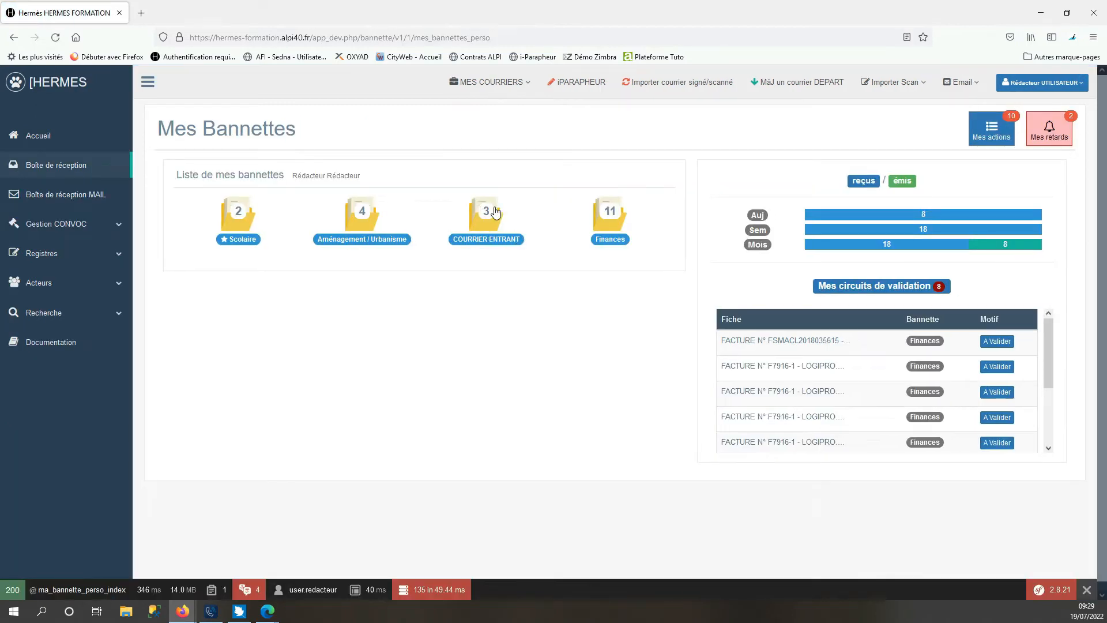
{"action": "left_click", "coordinate": [75, 257]}
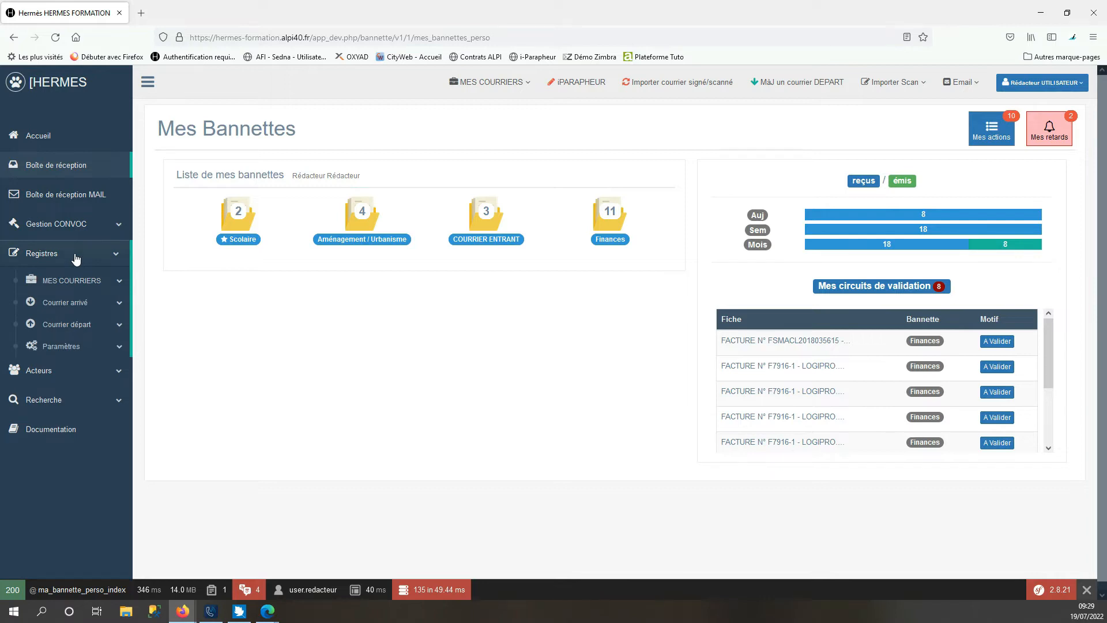
{"action": "left_click", "coordinate": [90, 308]}
{"action": "left_click", "coordinate": [84, 354]}
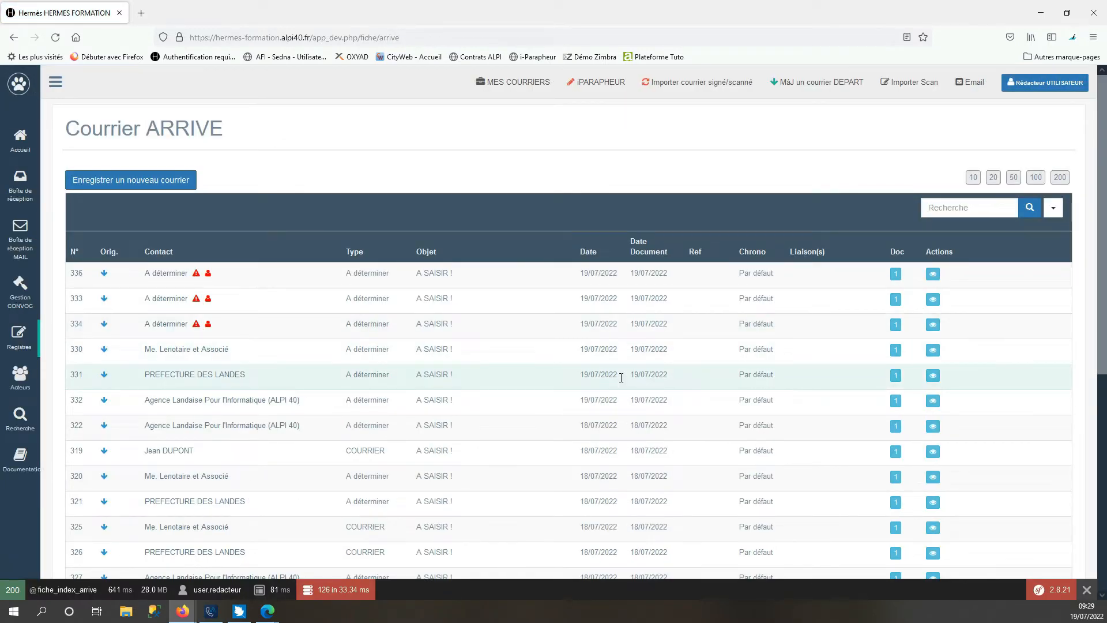
{"action": "left_click", "coordinate": [932, 376]}
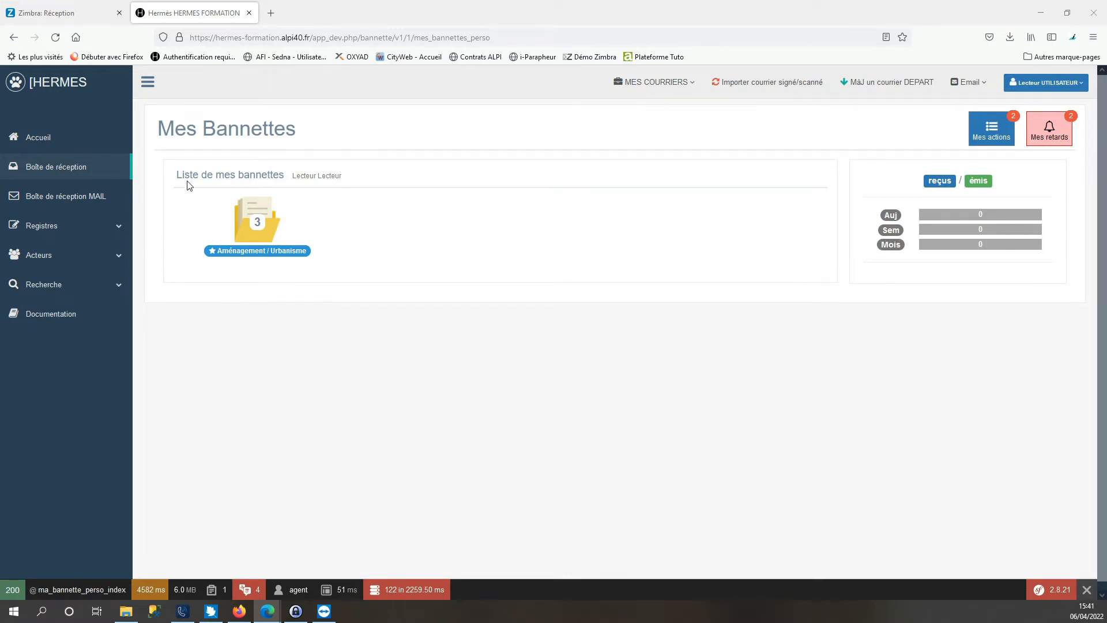
- Switch to Zimbra and move the email with the subject Test into the Hermès folder
{"action": "left_click", "coordinate": [94, 19]}
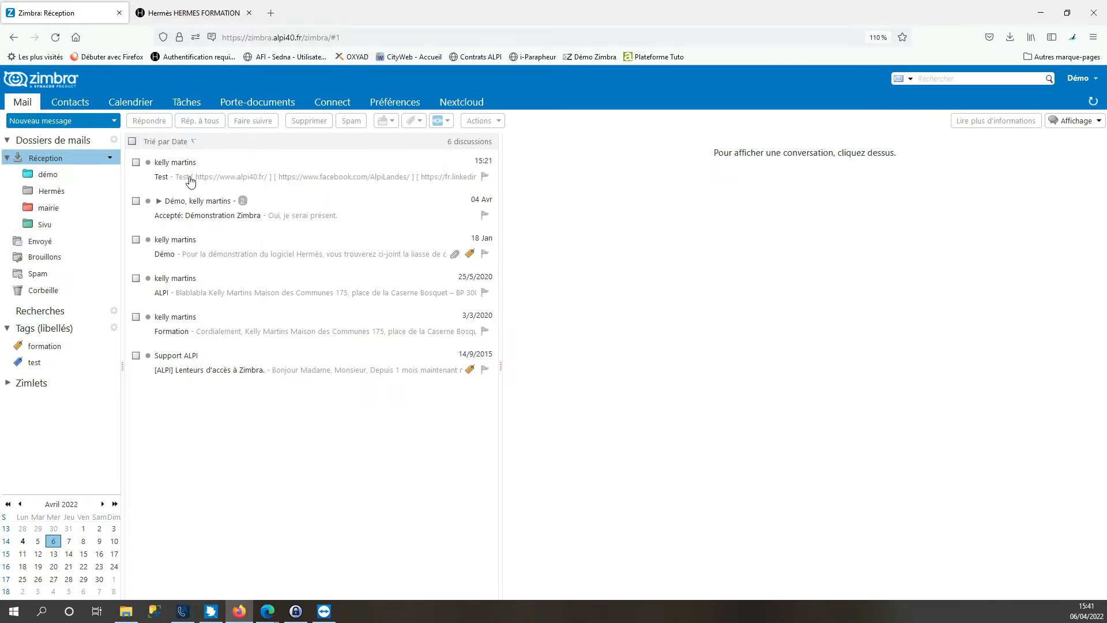
{"action": "left_click_drag", "start_coordinate": [192, 178], "coordinate": [110, 195]}
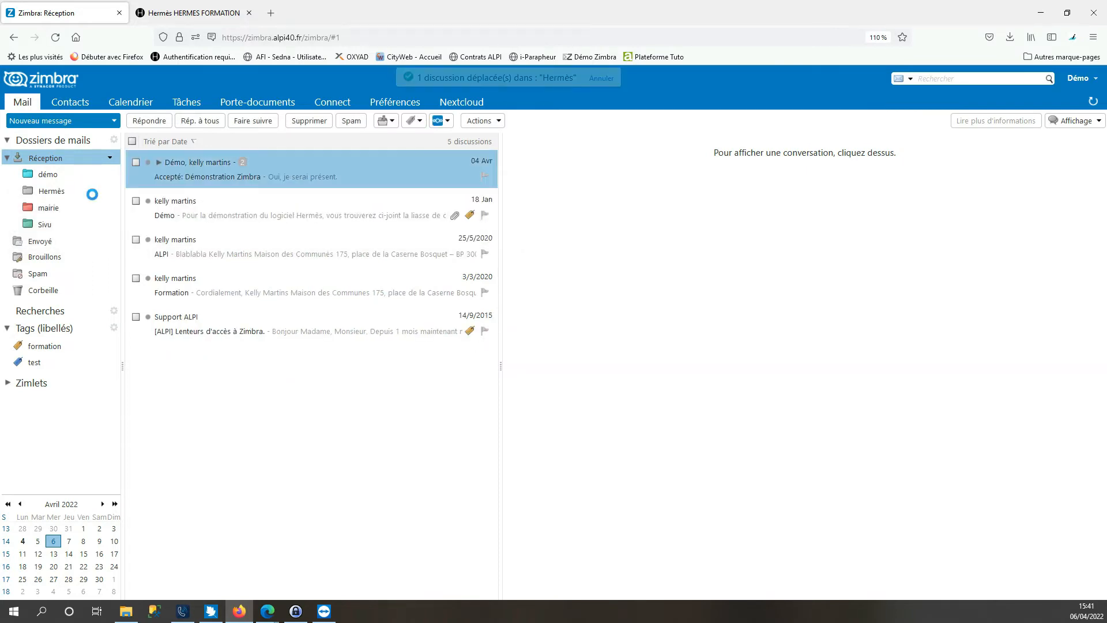
- Switch back to HERMES, preview the Test email in the mail inbox, and register it
{"action": "left_click", "coordinate": [194, 7]}
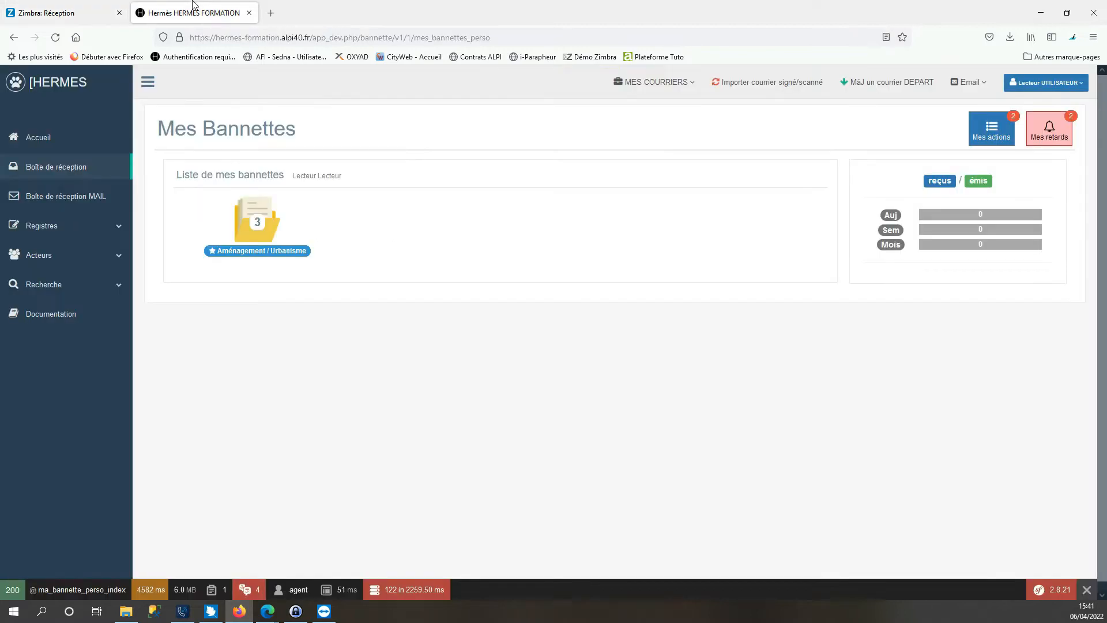
{"action": "left_click", "coordinate": [63, 204]}
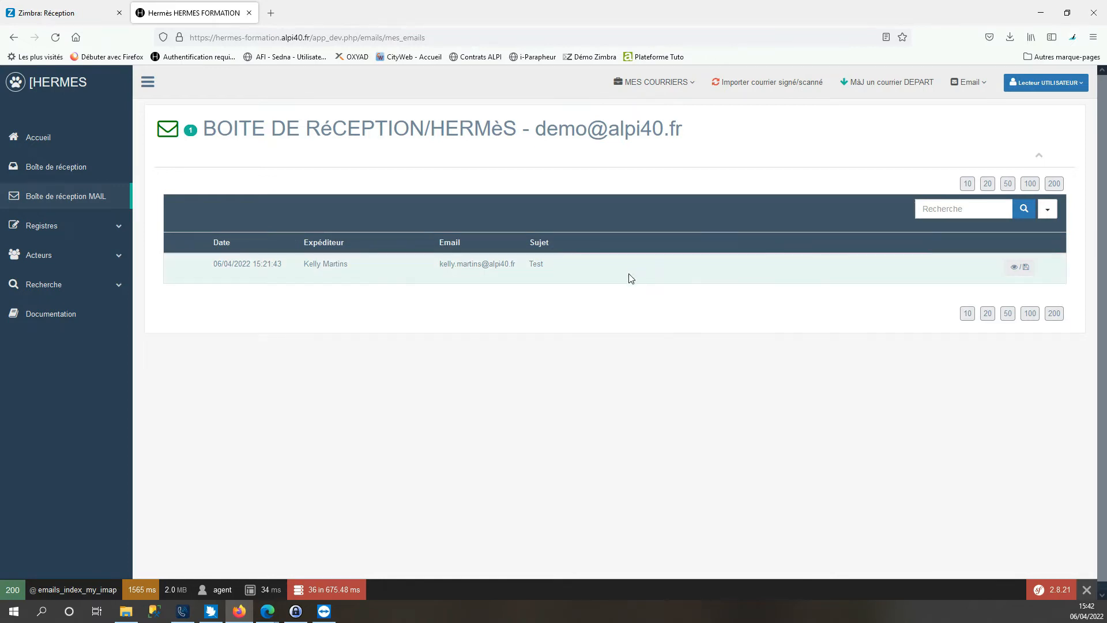
{"action": "left_click", "coordinate": [1015, 267]}
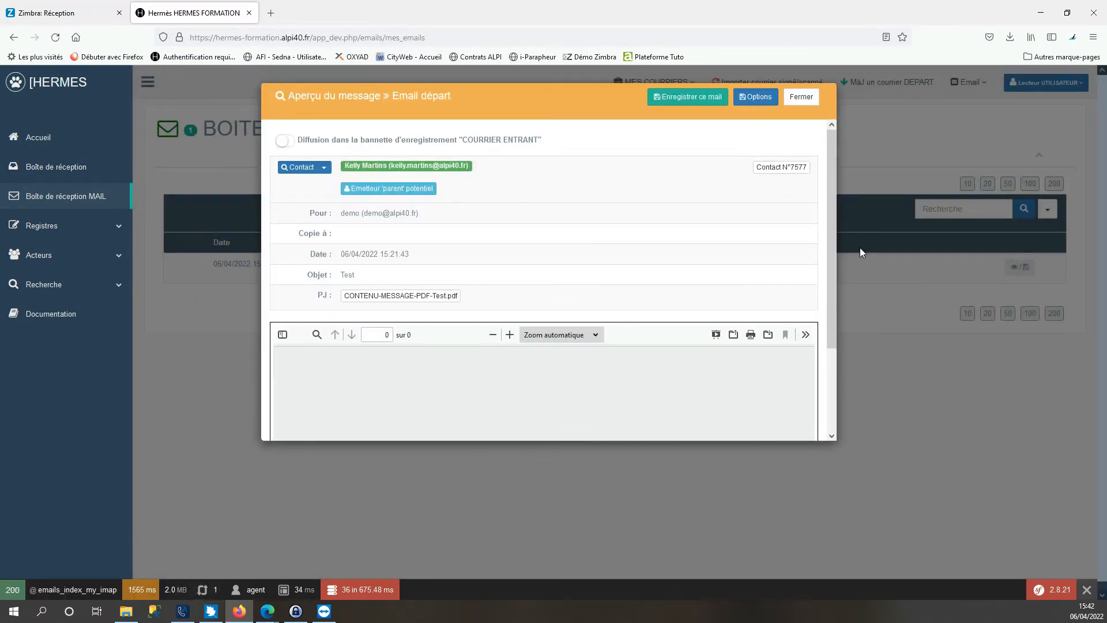
{"action": "scroll", "coordinate": [547, 376], "scroll_direction": "down", "scroll_amount": 2}
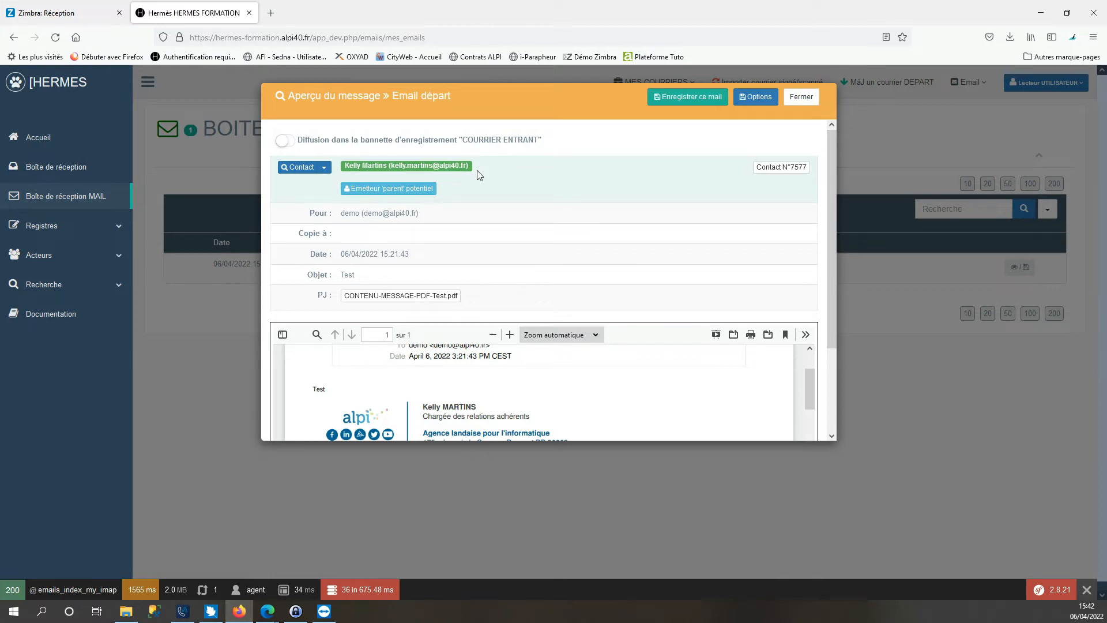
{"action": "left_click", "coordinate": [691, 98]}
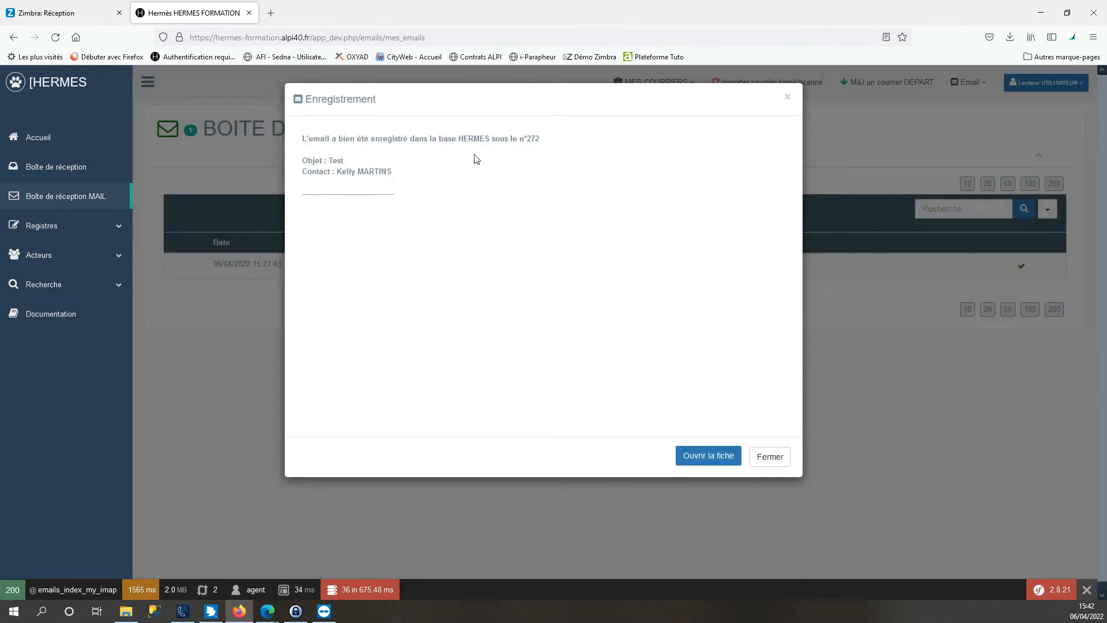
- Open the record of the newly registered Test email and look through its details
{"action": "left_click", "coordinate": [711, 465]}
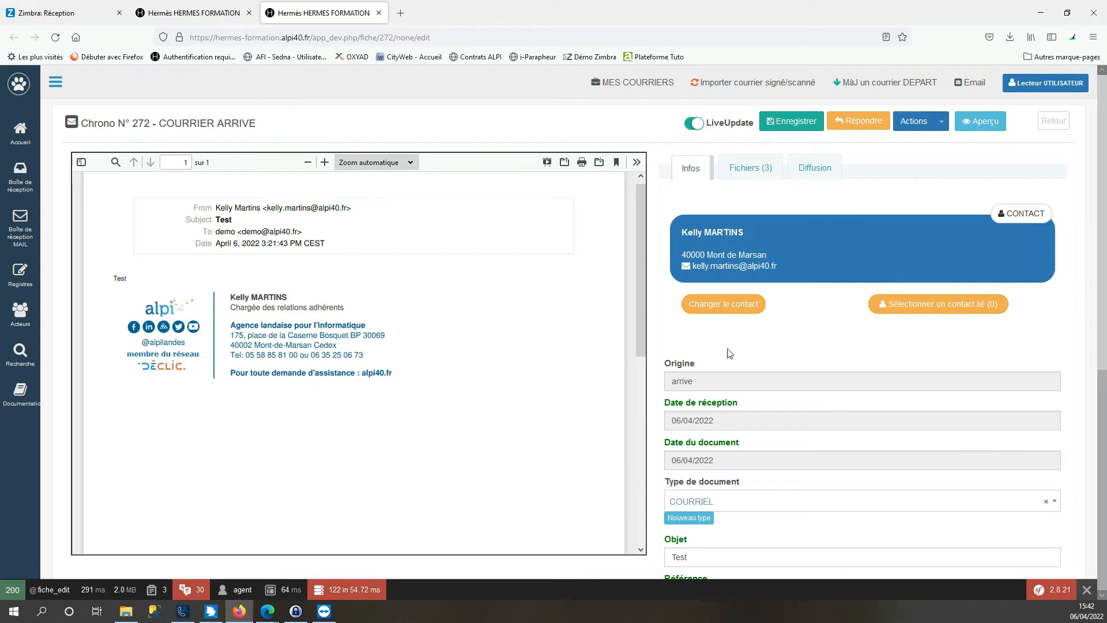
{"action": "scroll", "coordinate": [793, 346], "scroll_direction": "down", "scroll_amount": 4}
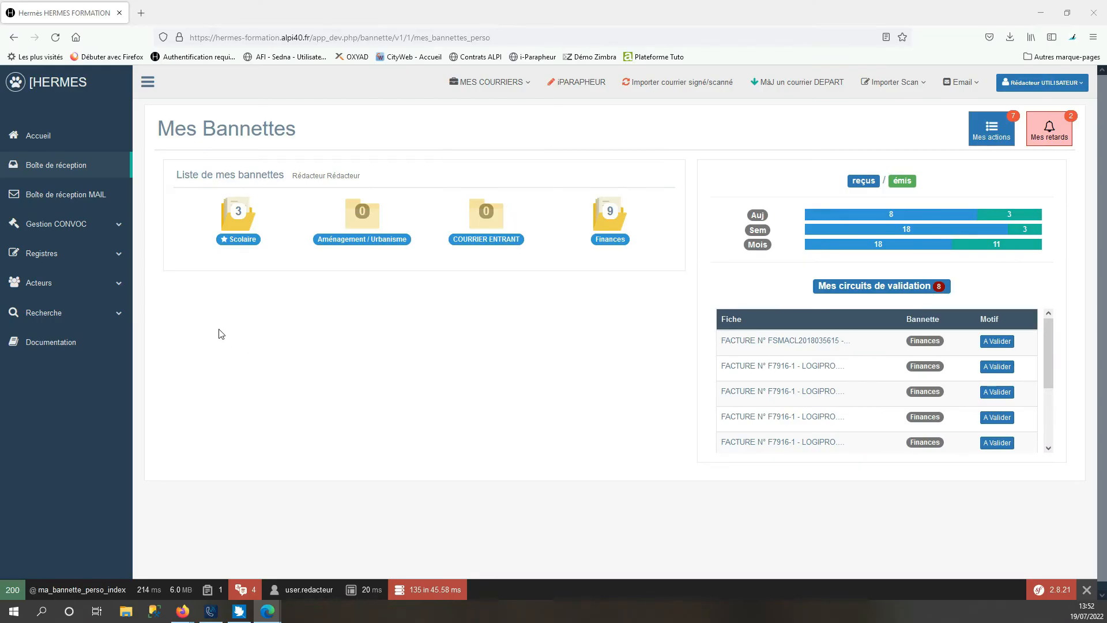
- Start a new outgoing mail, search contacts for alpi, and choose Agence Landaise Pour l'Informatique (ALPI 40) as the recipient
{"action": "left_click", "coordinate": [87, 257]}
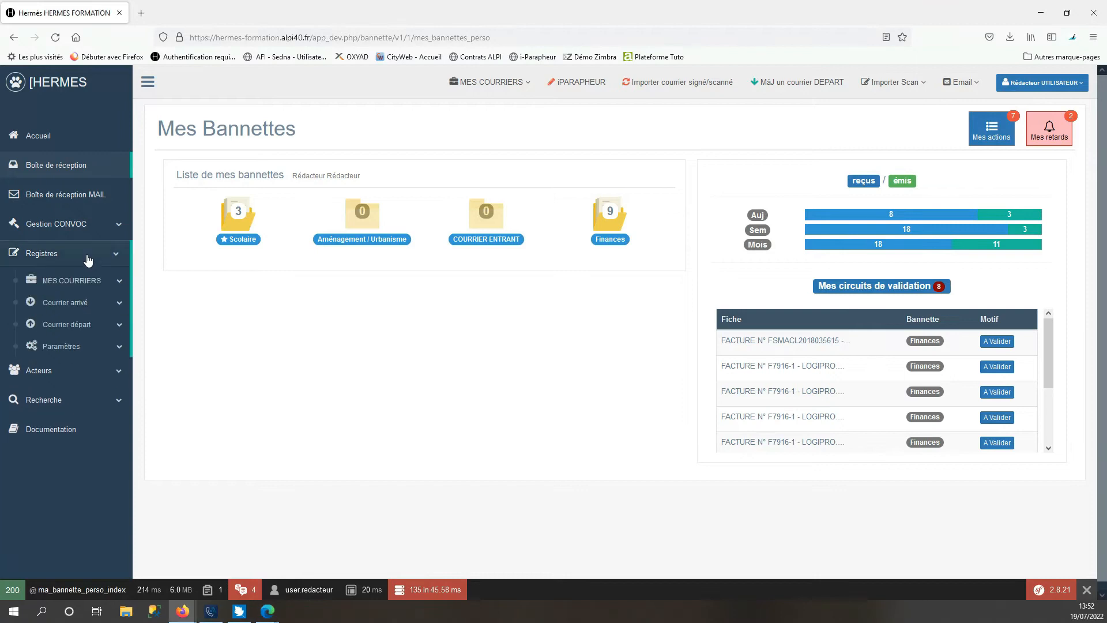
{"action": "left_click", "coordinate": [89, 326]}
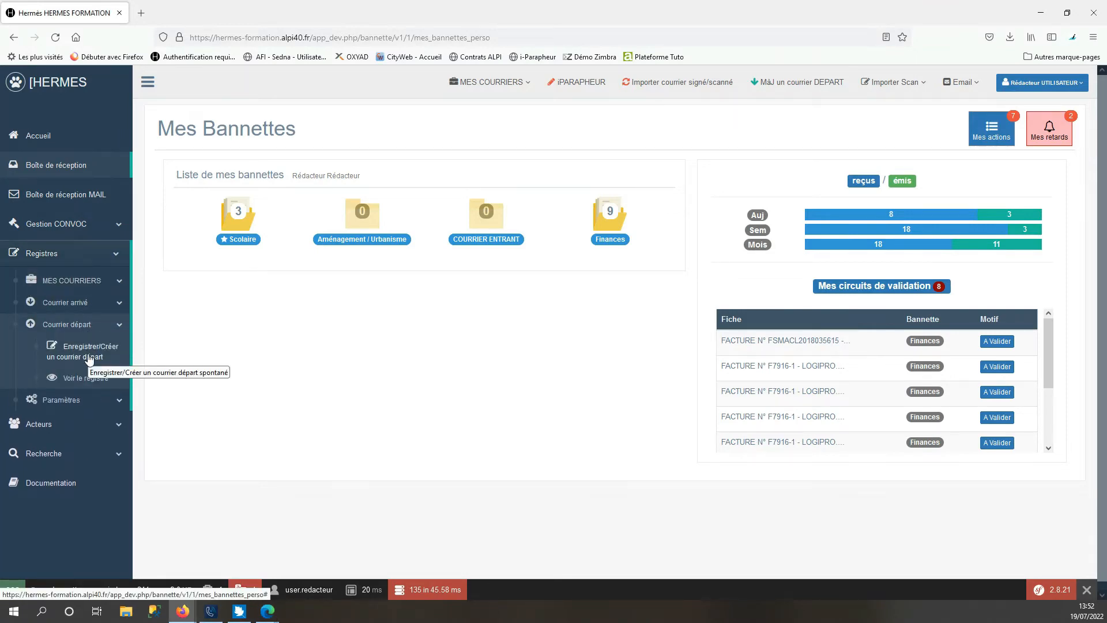
{"action": "left_click", "coordinate": [89, 356]}
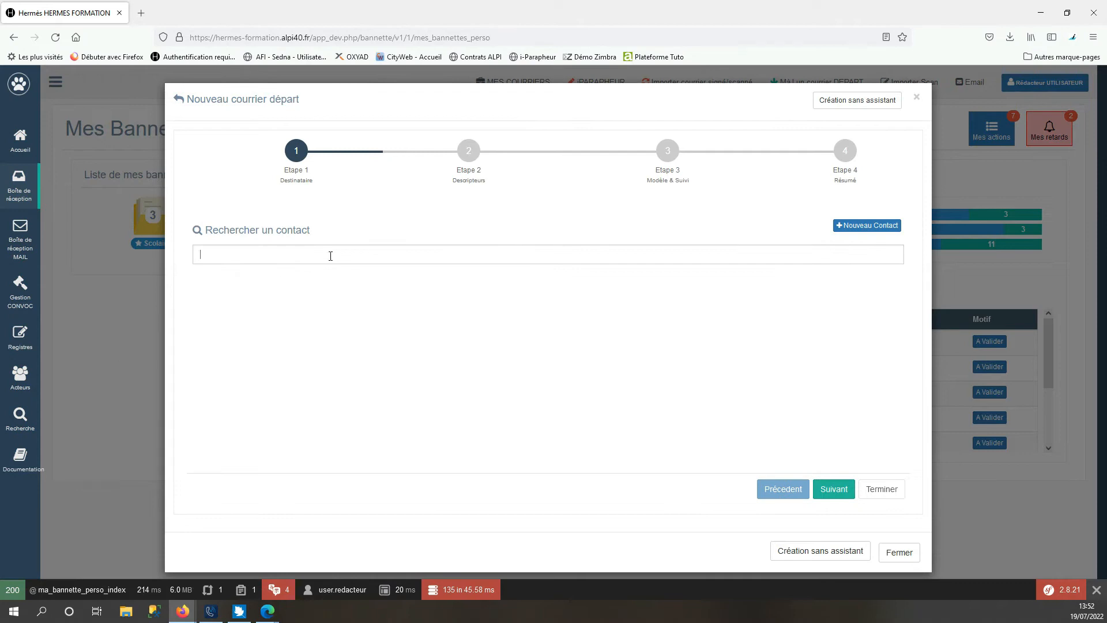
{"action": "type", "text": "alpi"}
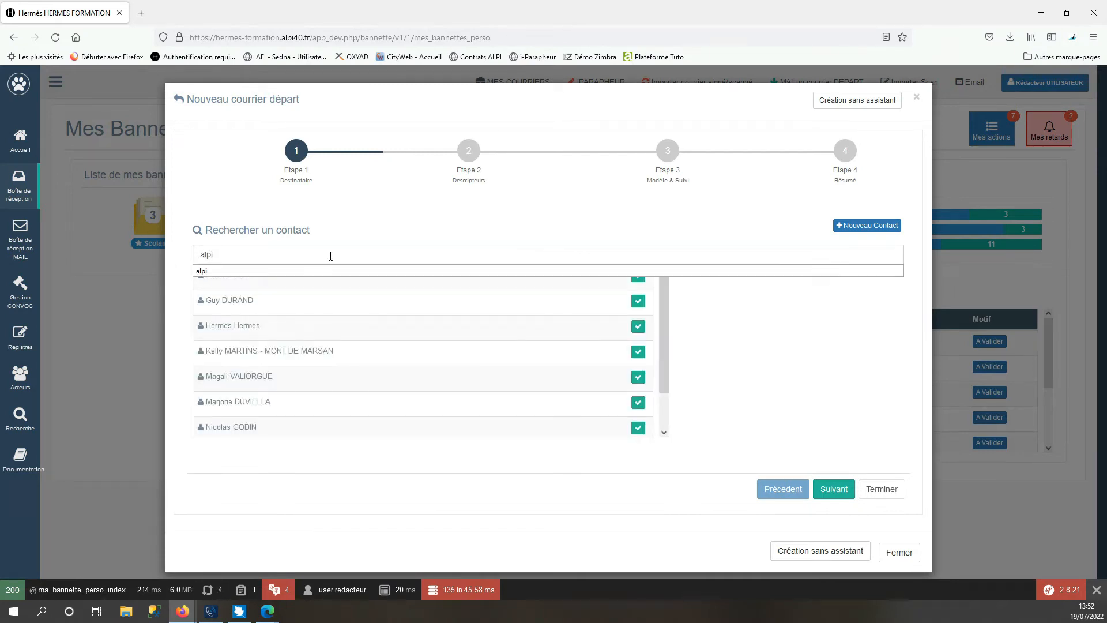
{"action": "scroll", "coordinate": [376, 348], "scroll_direction": "down", "scroll_amount": 2}
{"action": "left_click", "coordinate": [638, 410]}
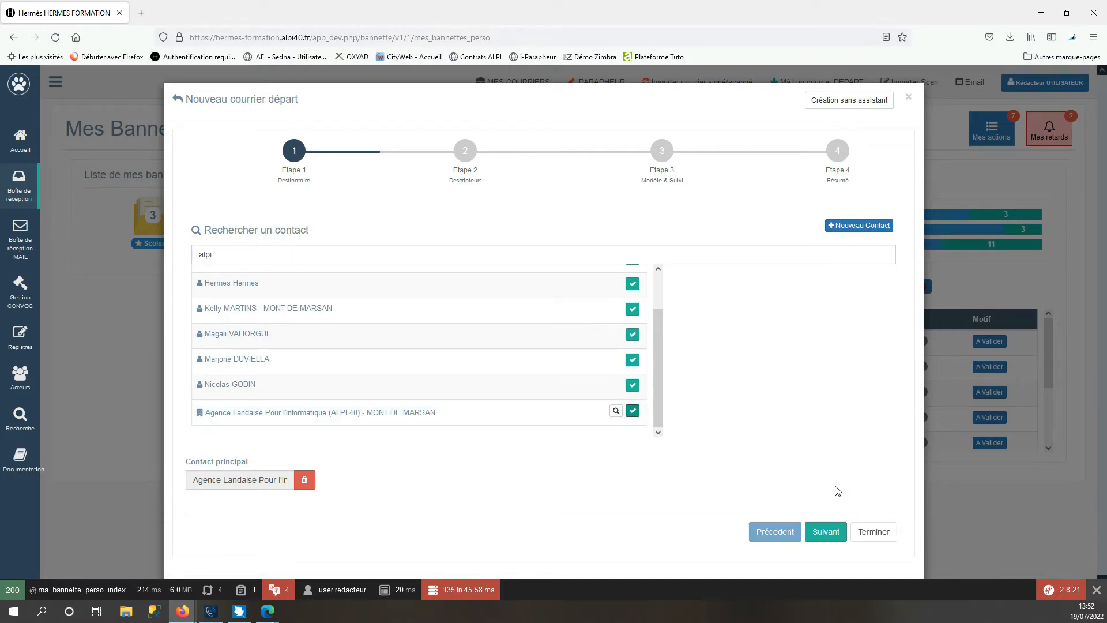
{"action": "left_click", "coordinate": [830, 531]}
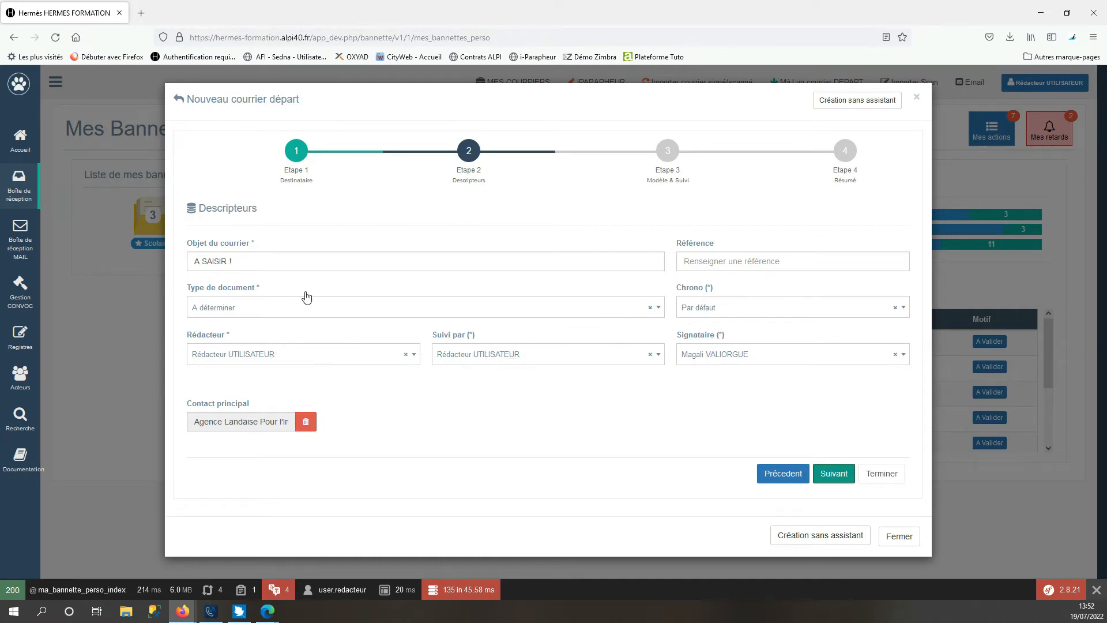
- Enter Demande as the outgoing mail's subject and set its document type to COURRIER
{"action": "left_click", "coordinate": [279, 257]}
{"action": "type", "text": "Demande"}
{"action": "left_click", "coordinate": [244, 310]}
{"action": "scroll", "coordinate": [247, 417], "scroll_direction": "down", "scroll_amount": 2}
{"action": "left_click", "coordinate": [243, 405]}
- Select the outgoing mail's writer, the person following it up and its signatory, and continue to the template stage
{"action": "left_click", "coordinate": [299, 356]}
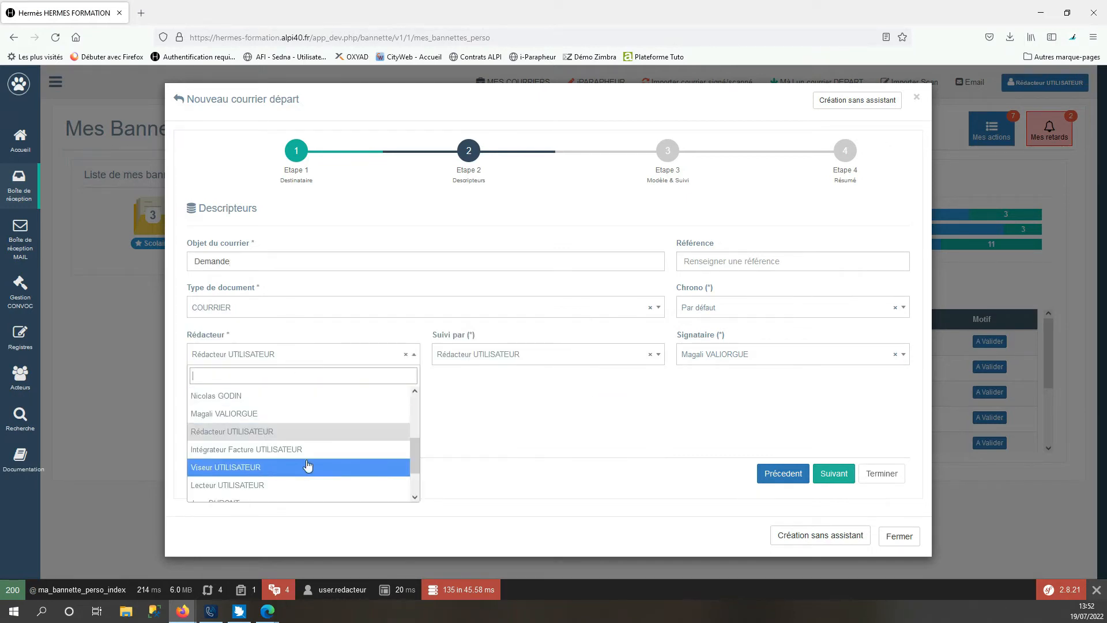
{"action": "scroll", "coordinate": [309, 464], "scroll_direction": "down", "scroll_amount": 2}
{"action": "left_click", "coordinate": [239, 461]}
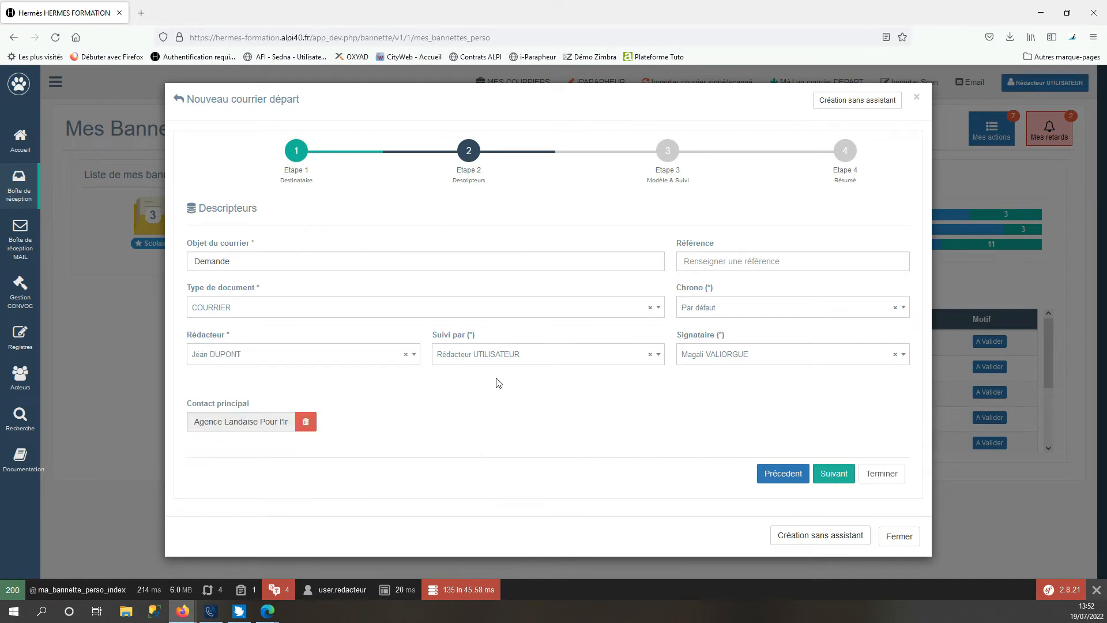
{"action": "left_click", "coordinate": [512, 359]}
{"action": "scroll", "coordinate": [487, 456], "scroll_direction": "down", "scroll_amount": 2}
{"action": "left_click", "coordinate": [484, 476]}
{"action": "left_click", "coordinate": [719, 358]}
{"action": "left_click", "coordinate": [709, 434]}
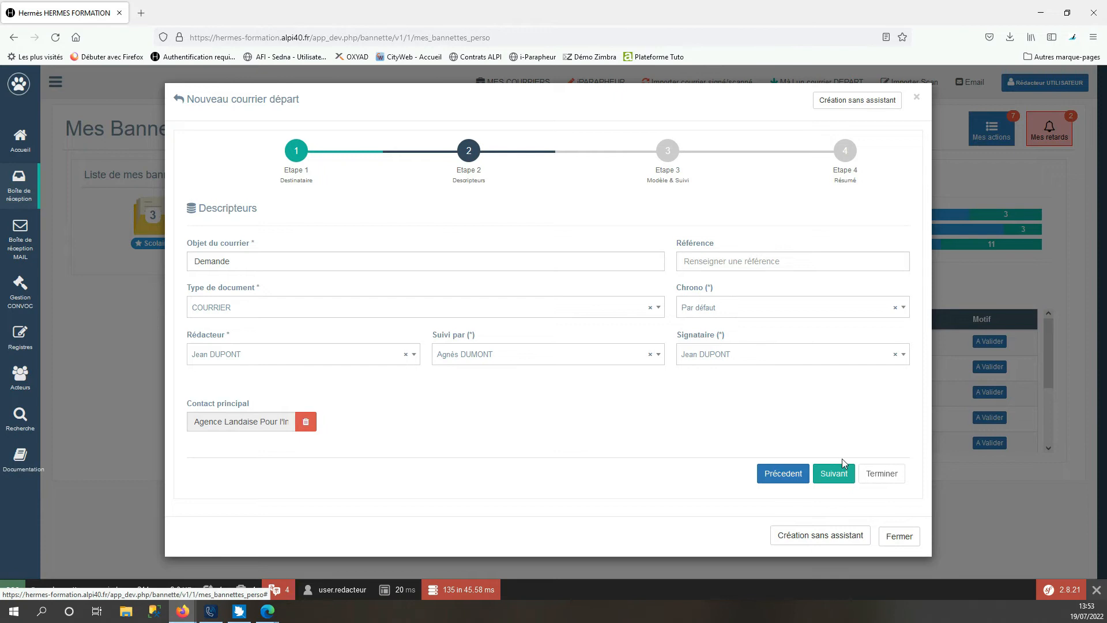
{"action": "left_click", "coordinate": [837, 473]}
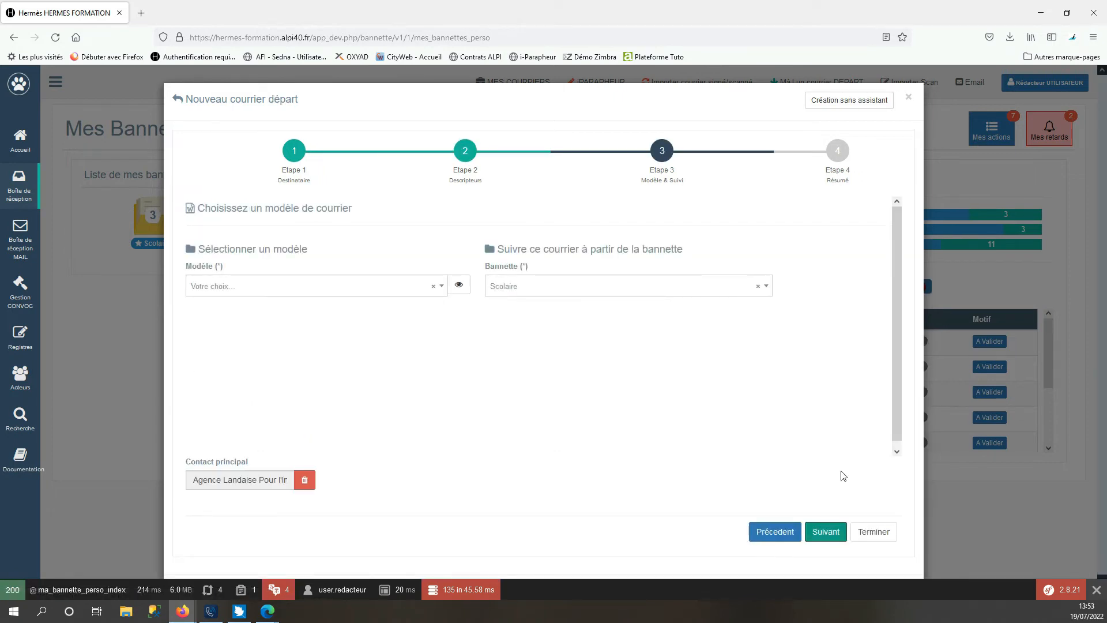
- Choose the Courrier Type template for the letter, examine its merge fields in Word, and return to HERMES
{"action": "left_click", "coordinate": [376, 296]}
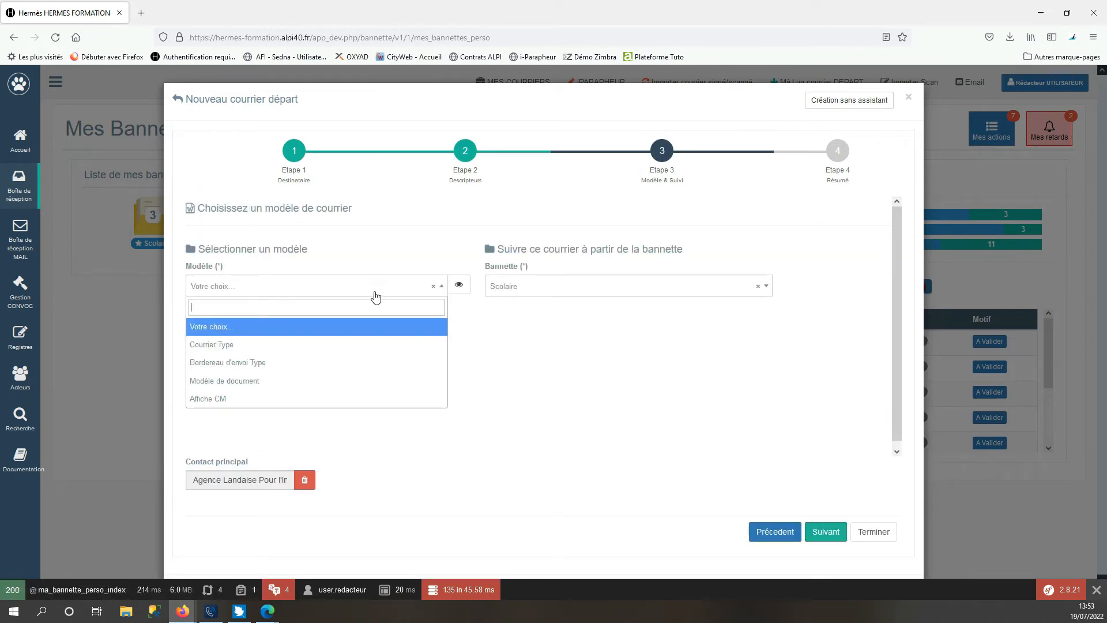
{"action": "left_click", "coordinate": [295, 351]}
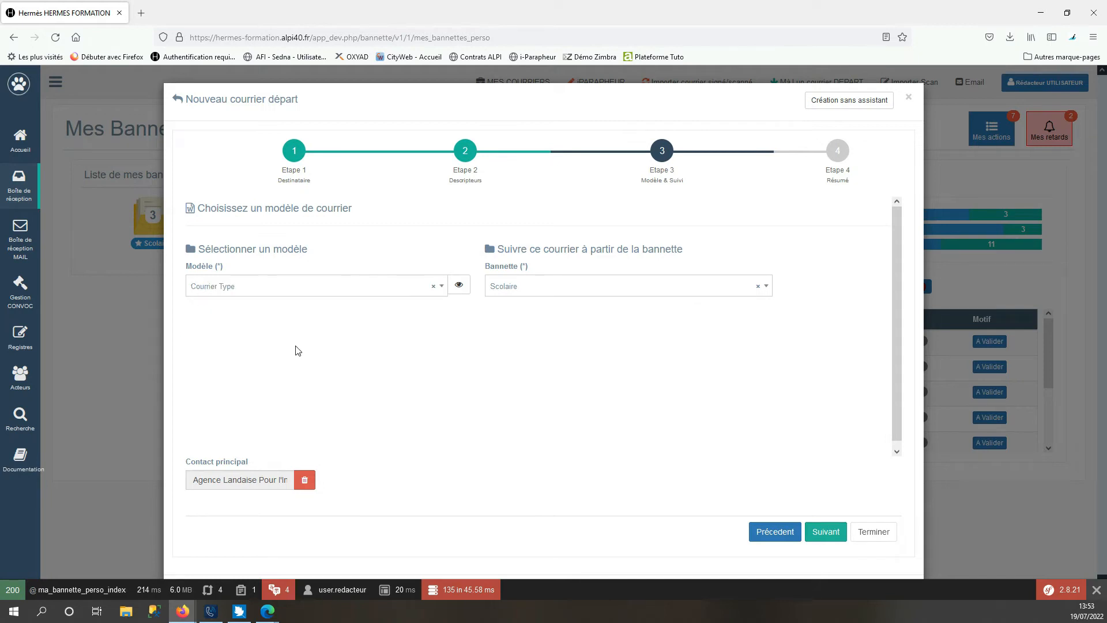
{"action": "left_click", "coordinate": [465, 288]}
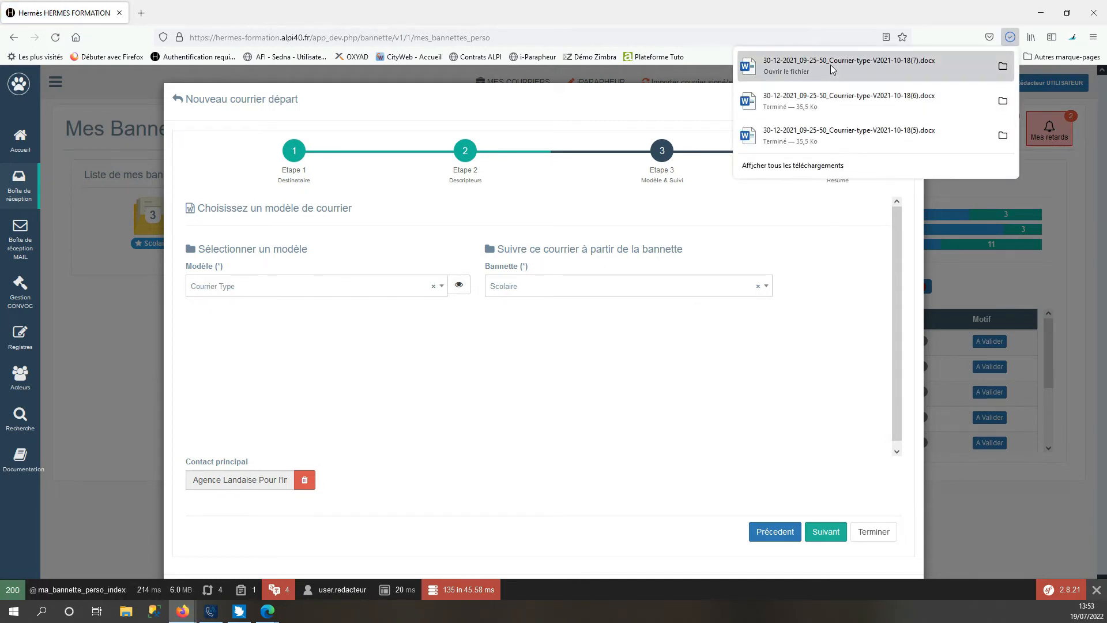
{"action": "left_click", "coordinate": [832, 69]}
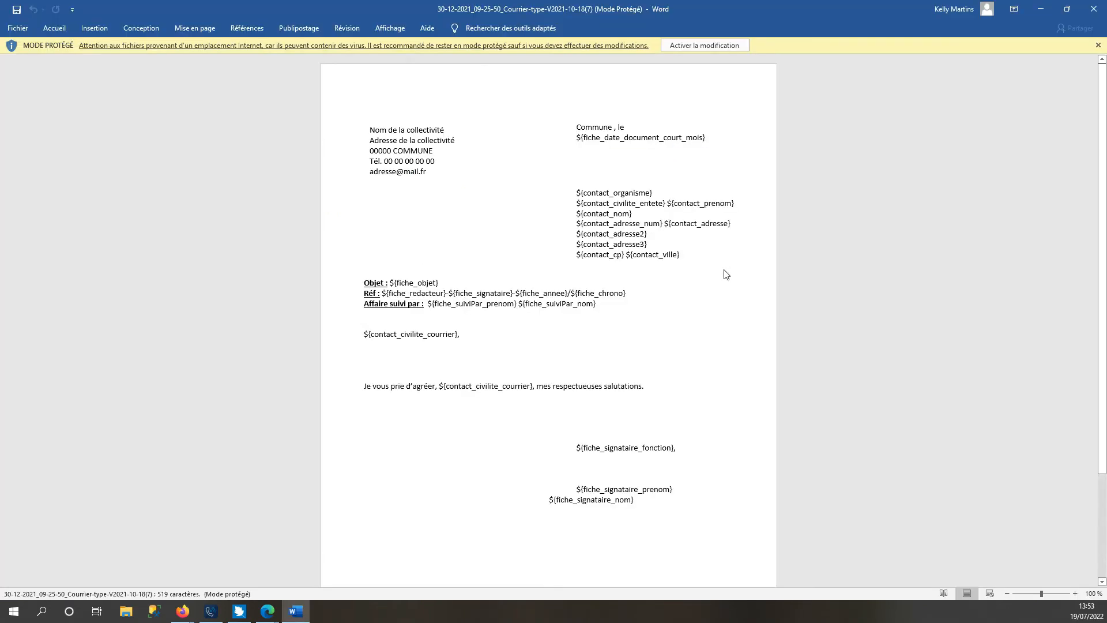
{"action": "left_click", "coordinate": [467, 337]}
{"action": "key", "text": "Return"}
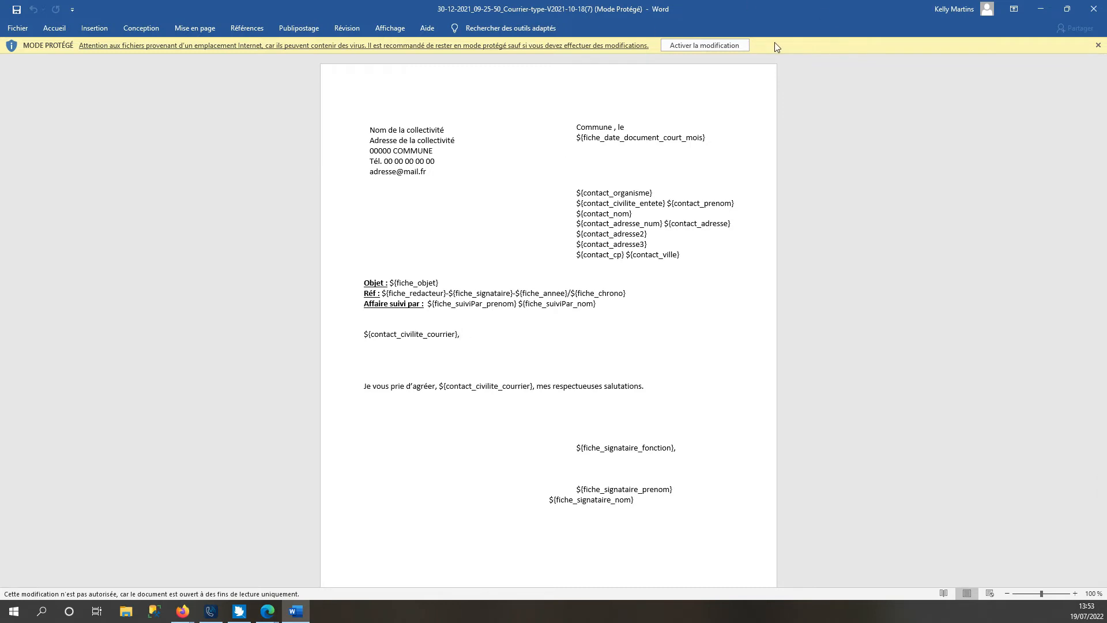
{"action": "left_click", "coordinate": [1094, 16]}
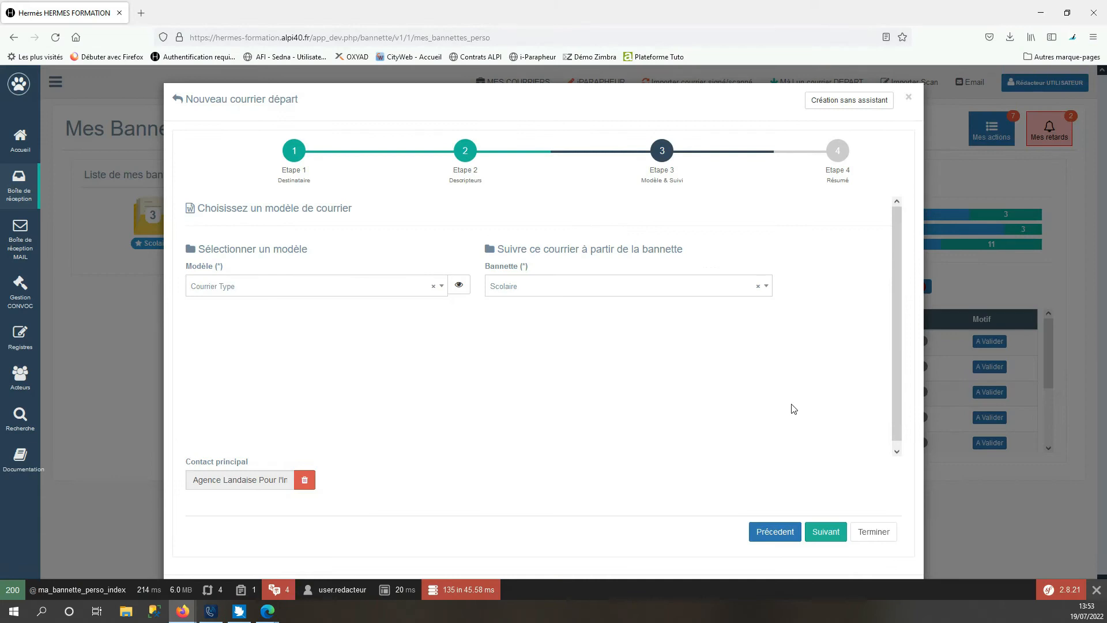
- Finish creating the outgoing mail from its summary and open the letter for online editing
{"action": "left_click", "coordinate": [823, 531]}
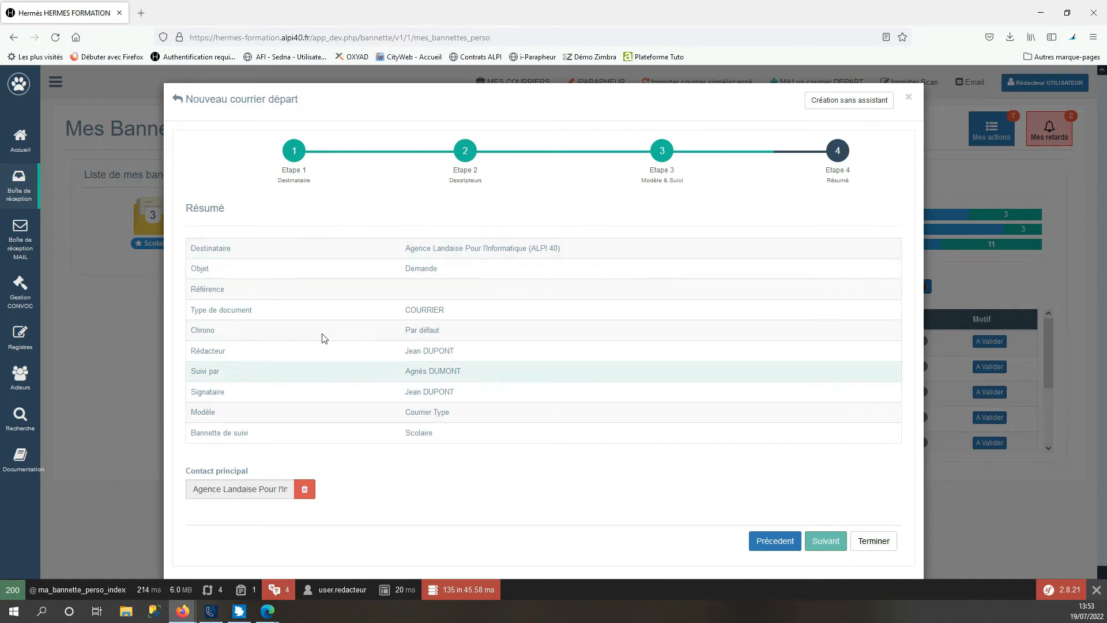
{"action": "left_click", "coordinate": [873, 541]}
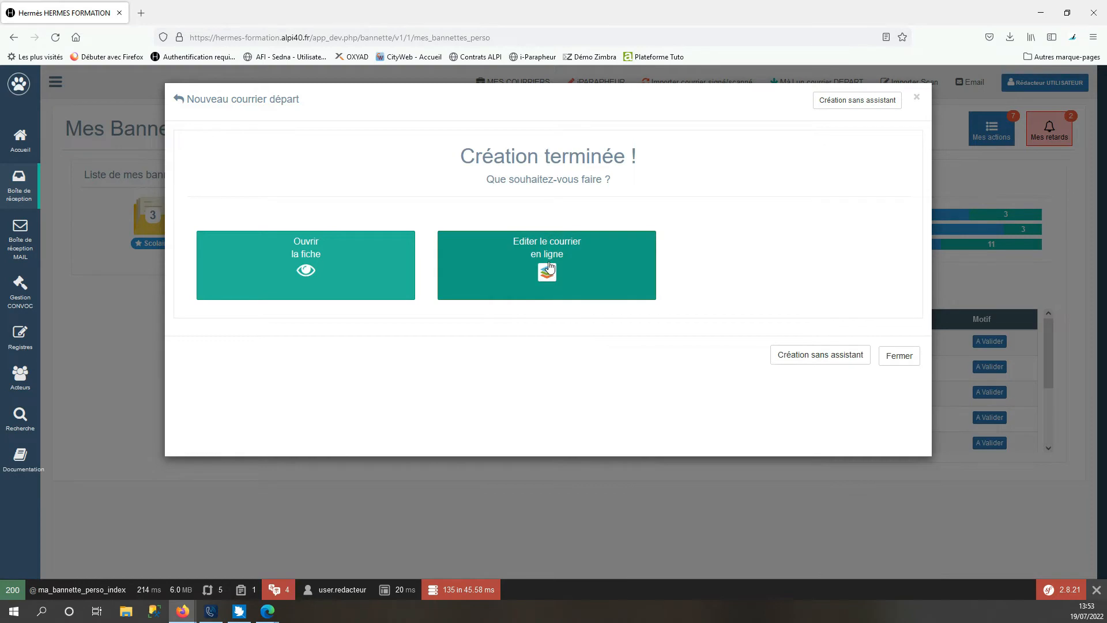
{"action": "left_click", "coordinate": [556, 260]}
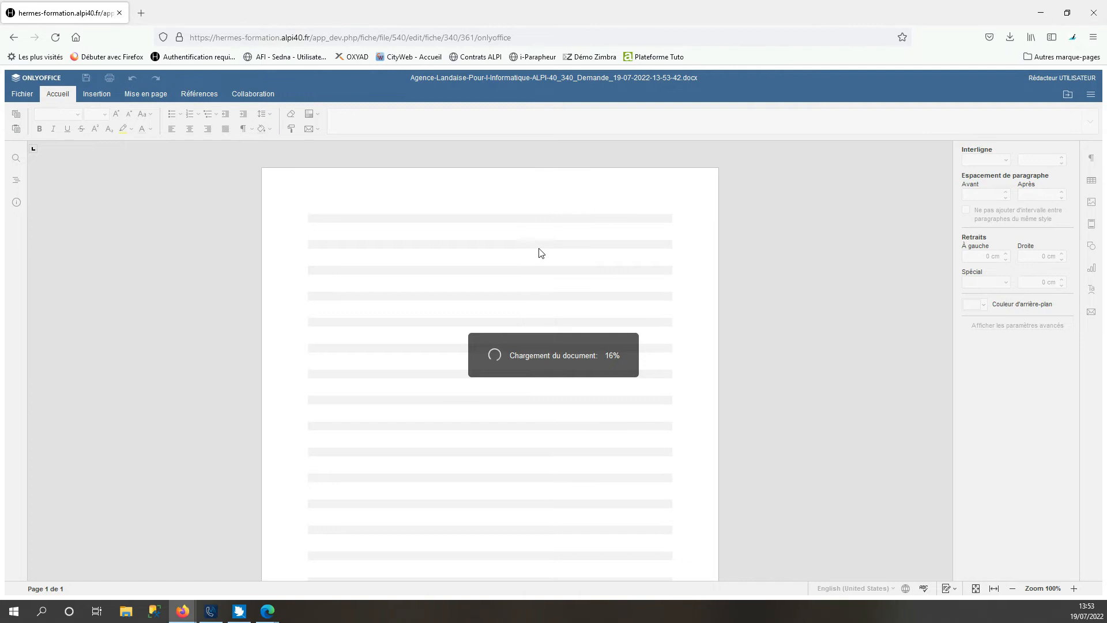
- Add the line Formation below the letter's salutation and go back to the outgoing mail's record
{"action": "left_click", "coordinate": [382, 423]}
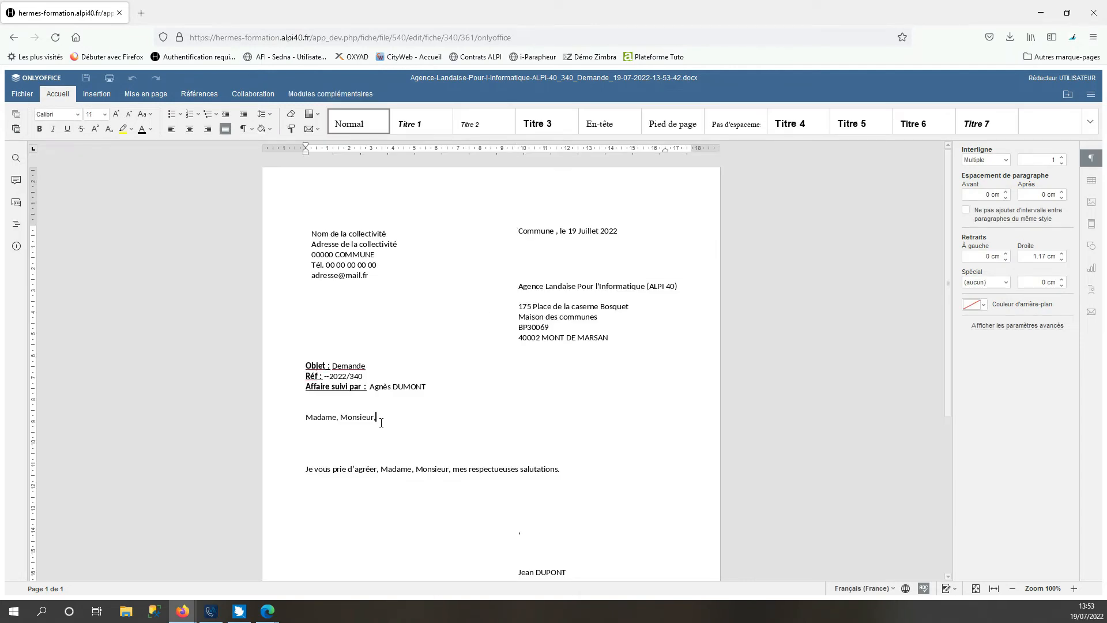
{"action": "key", "text": "Return"}
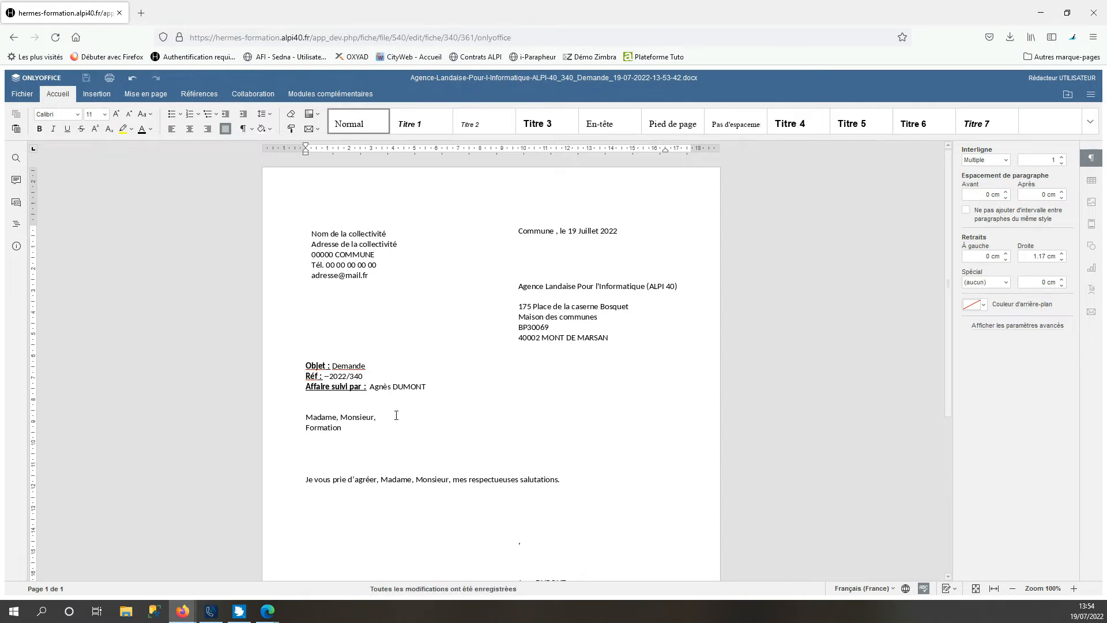
{"action": "left_click", "coordinate": [1067, 95]}
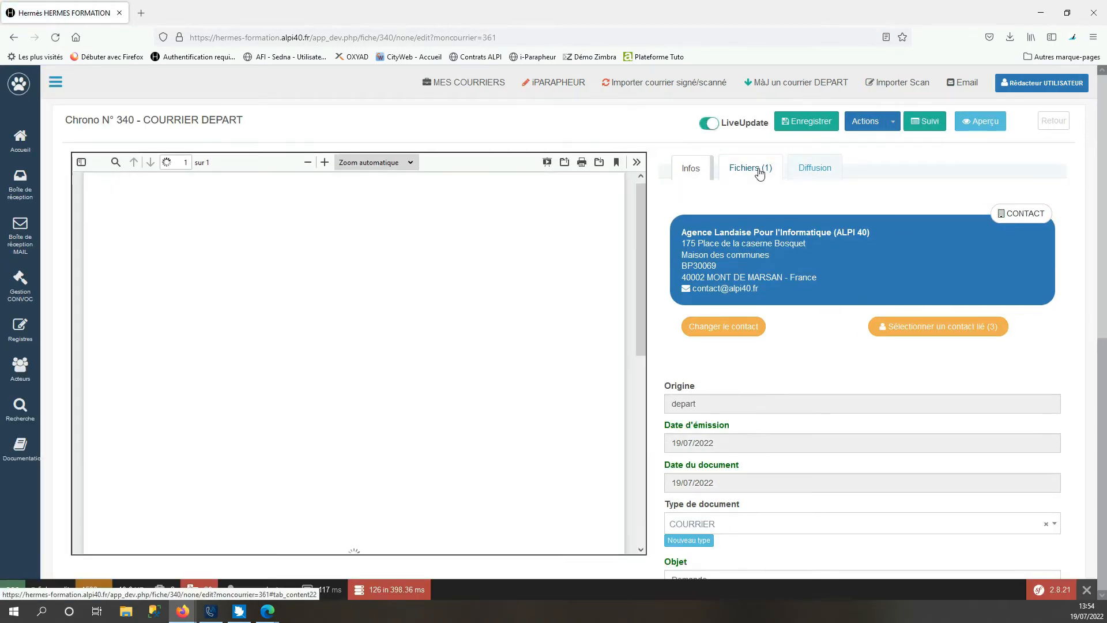
- Preview the letter file attached to outgoing mail 340 and review the record's information
{"action": "left_click", "coordinate": [759, 168]}
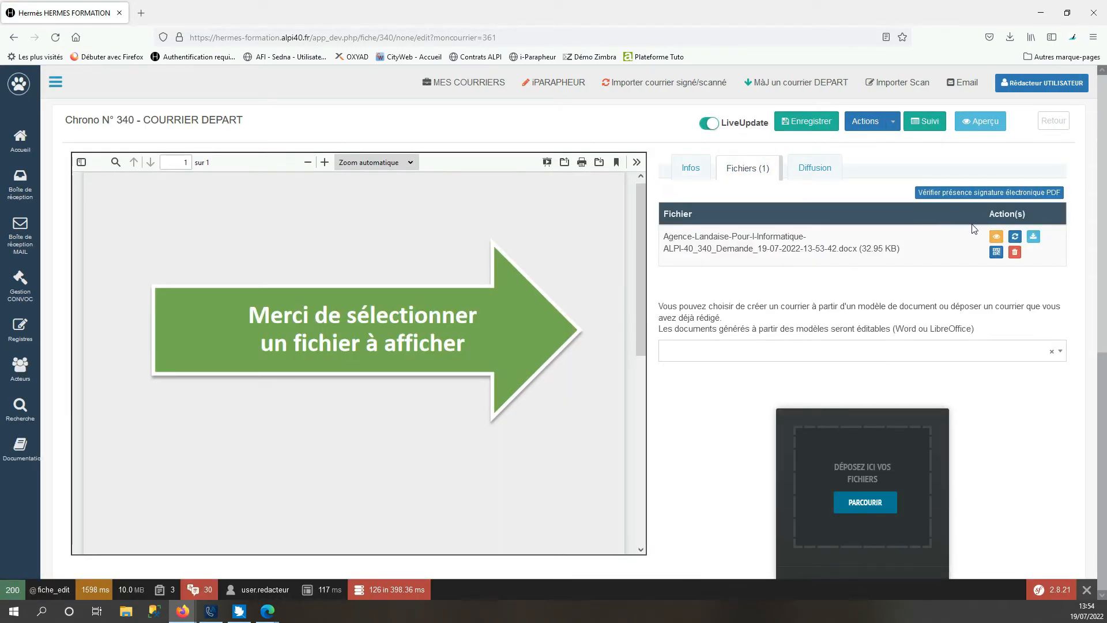
{"action": "left_click", "coordinate": [996, 239]}
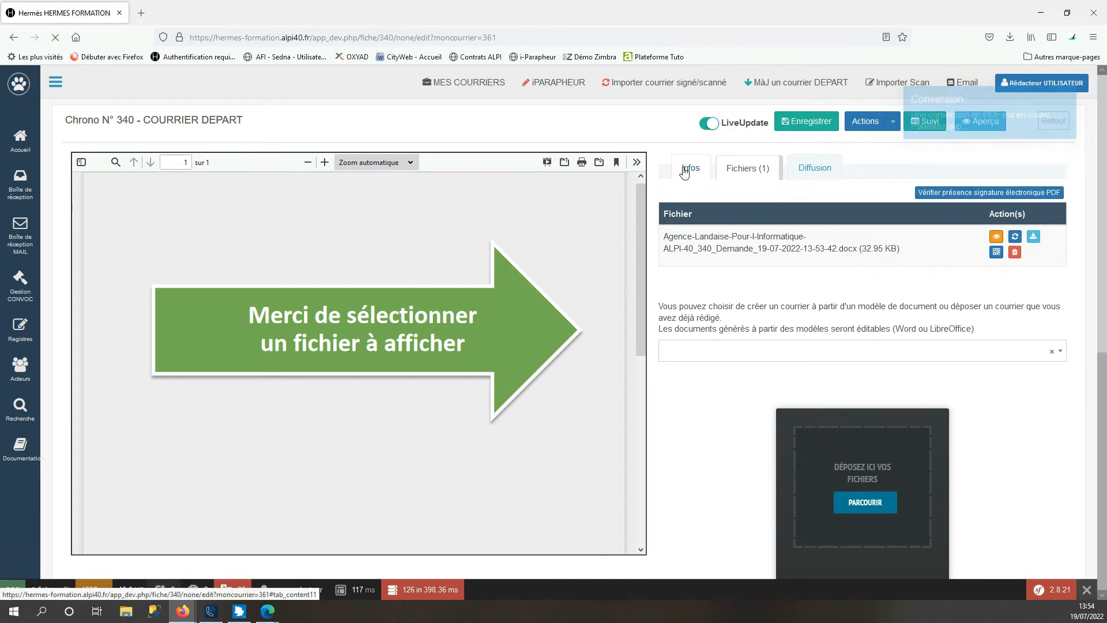
{"action": "left_click", "coordinate": [685, 172]}
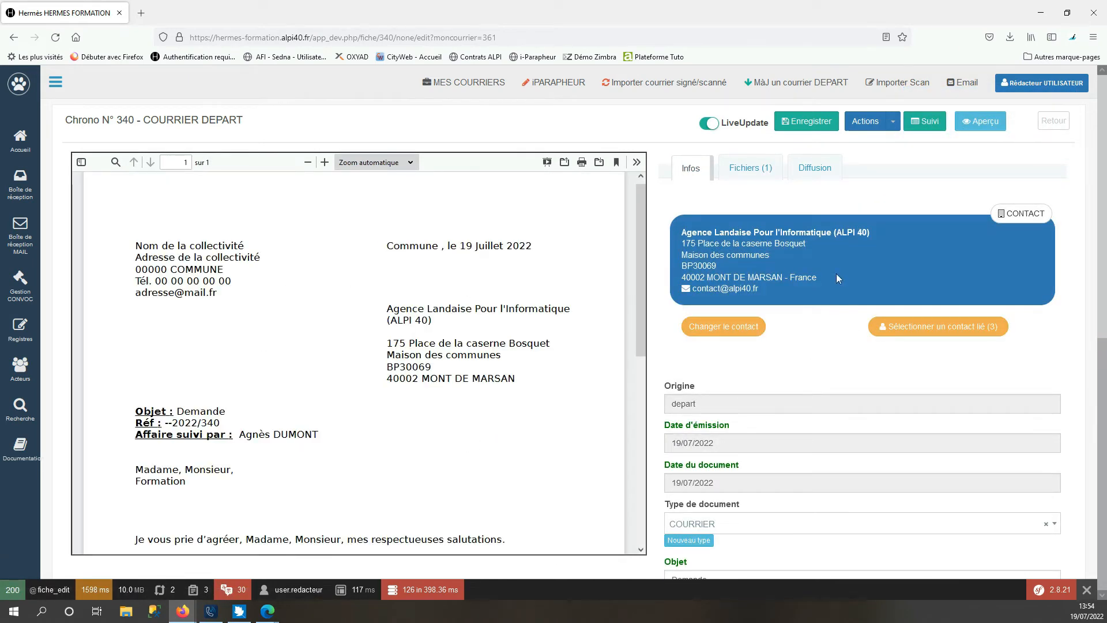
{"action": "scroll", "coordinate": [822, 450], "scroll_direction": "down", "scroll_amount": 5}
{"action": "scroll", "coordinate": [815, 476], "scroll_direction": "down", "scroll_amount": 2}
{"action": "scroll", "coordinate": [810, 470], "scroll_direction": "up", "scroll_amount": 8}
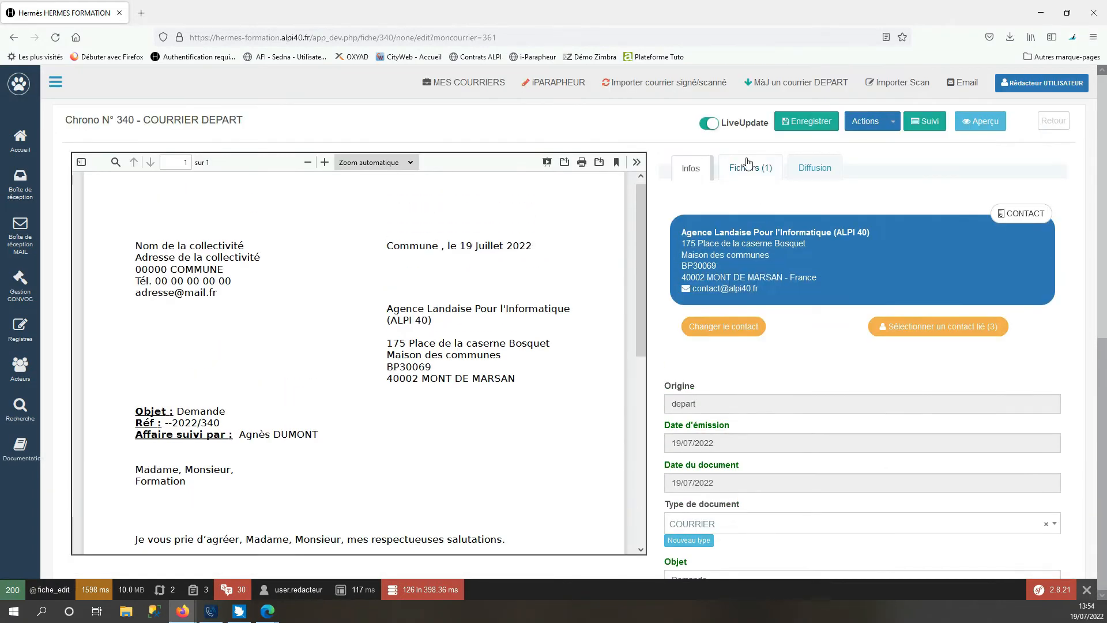
- Save the record of outgoing mail 340 and open the register of outgoing mail
{"action": "left_click", "coordinate": [800, 126]}
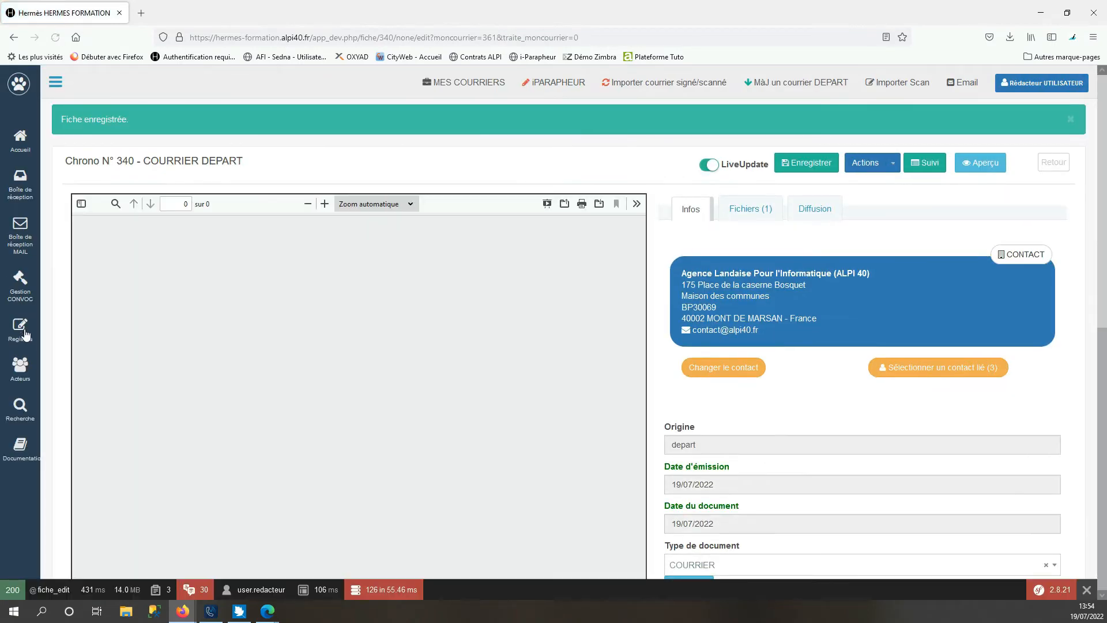
{"action": "mouse_move", "coordinate": [21, 328]}
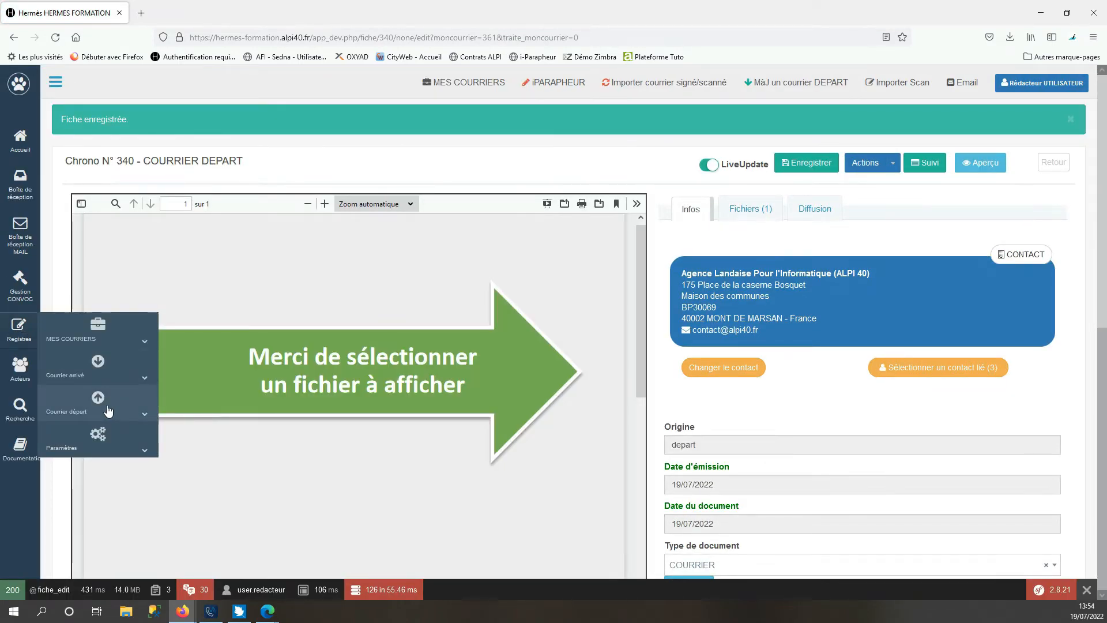
{"action": "left_click", "coordinate": [108, 410]}
{"action": "left_click", "coordinate": [97, 479]}
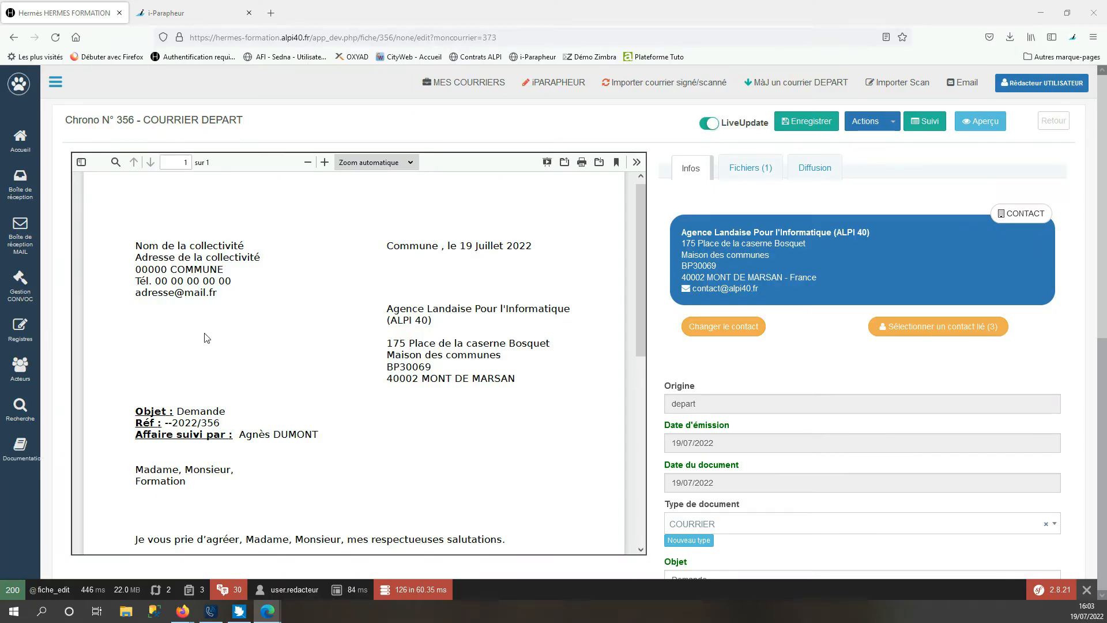
- Send the letter file of outgoing mail 356 to the iParapheur through the Courriers -> Divers circuit
{"action": "left_click", "coordinate": [892, 122]}
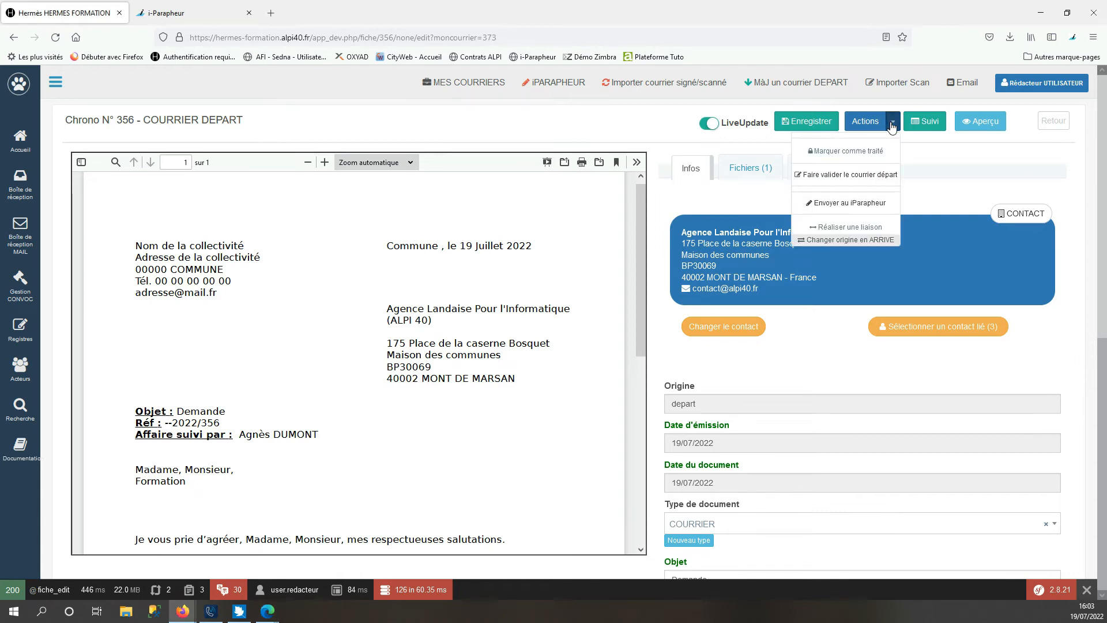
{"action": "left_click", "coordinate": [857, 204]}
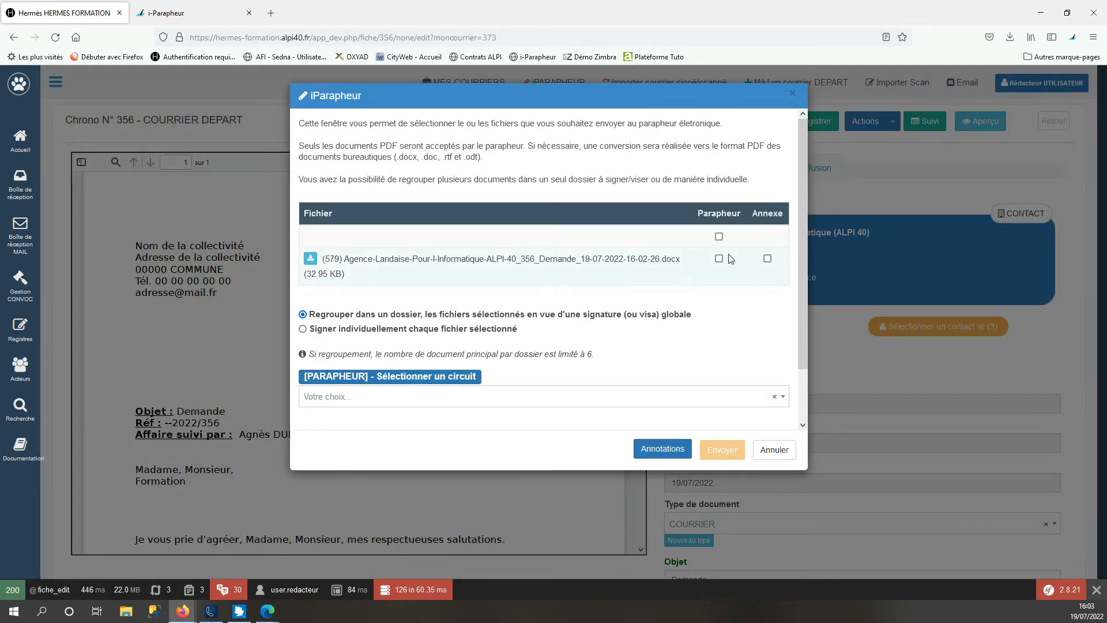
{"action": "left_click", "coordinate": [719, 236]}
{"action": "scroll", "coordinate": [543, 344], "scroll_direction": "down", "scroll_amount": 2}
{"action": "left_click", "coordinate": [537, 340]}
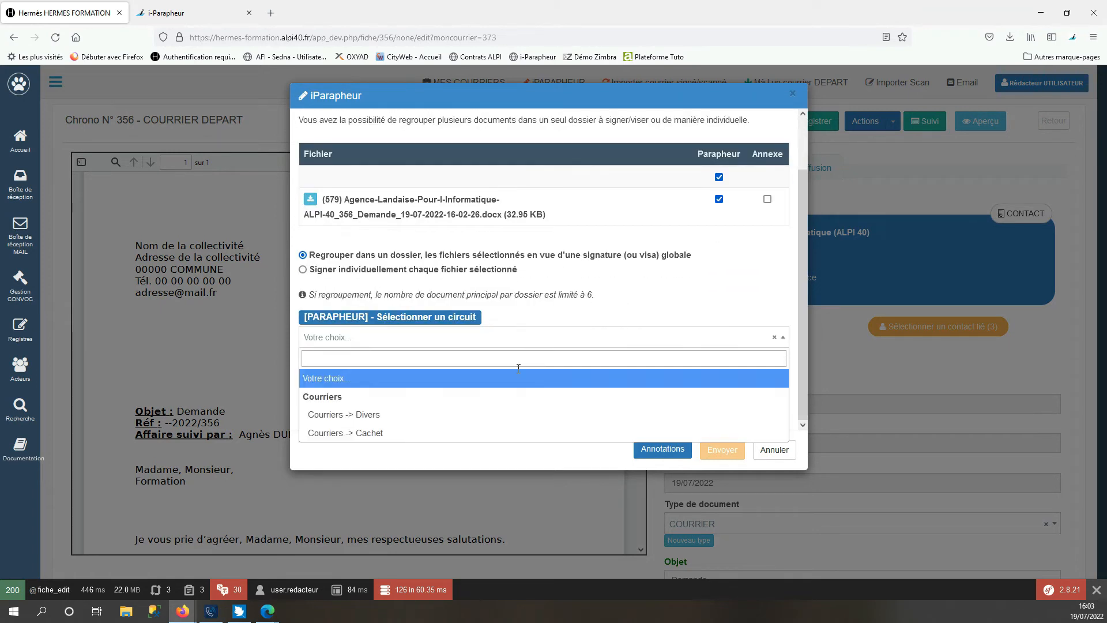
{"action": "left_click", "coordinate": [452, 416]}
{"action": "left_click", "coordinate": [723, 451]}
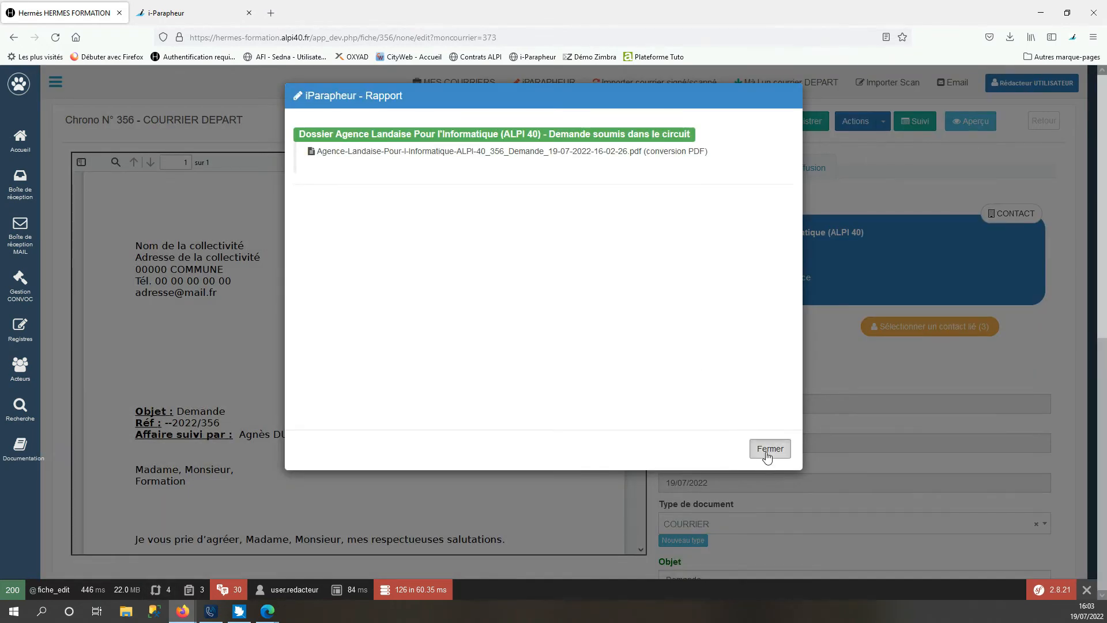
- Switch to i-Parapheur, open the dossier Agence Landaise Pour l'Informatique (ALPI 40) - Demande and check the letter's signature position
{"action": "left_click", "coordinate": [769, 449]}
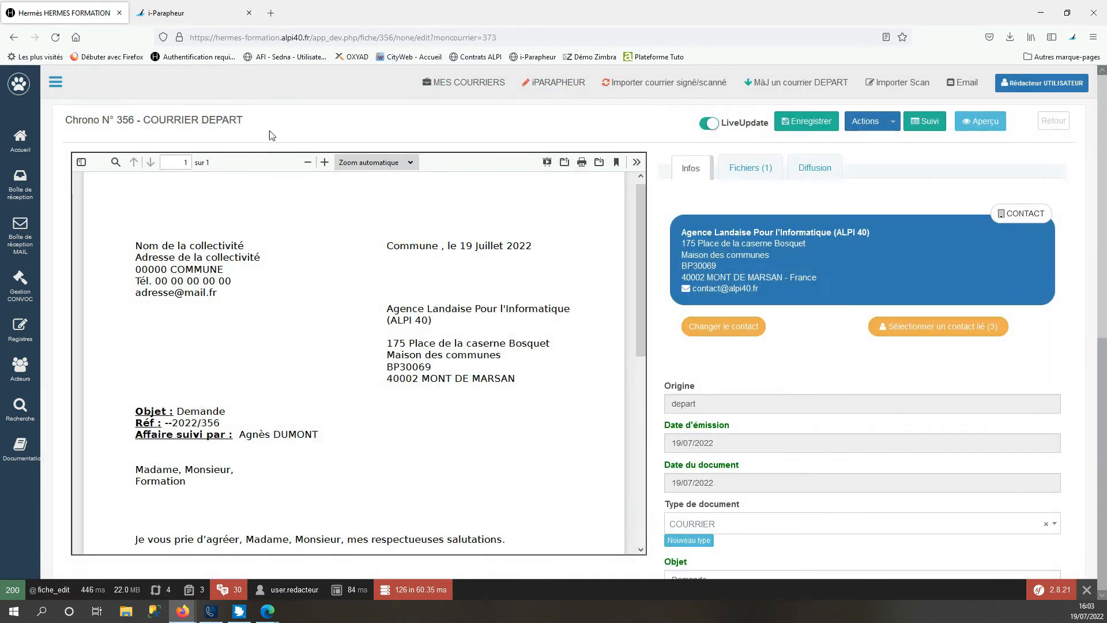
{"action": "left_click", "coordinate": [173, 13]}
{"action": "left_click", "coordinate": [55, 37]}
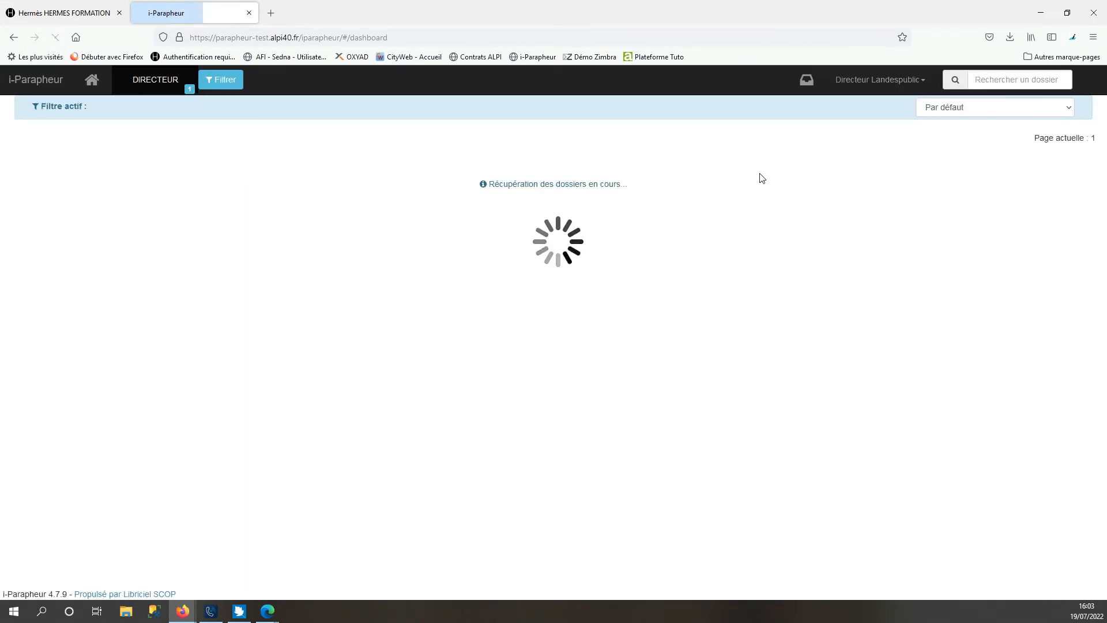
{"action": "left_click", "coordinate": [747, 181]}
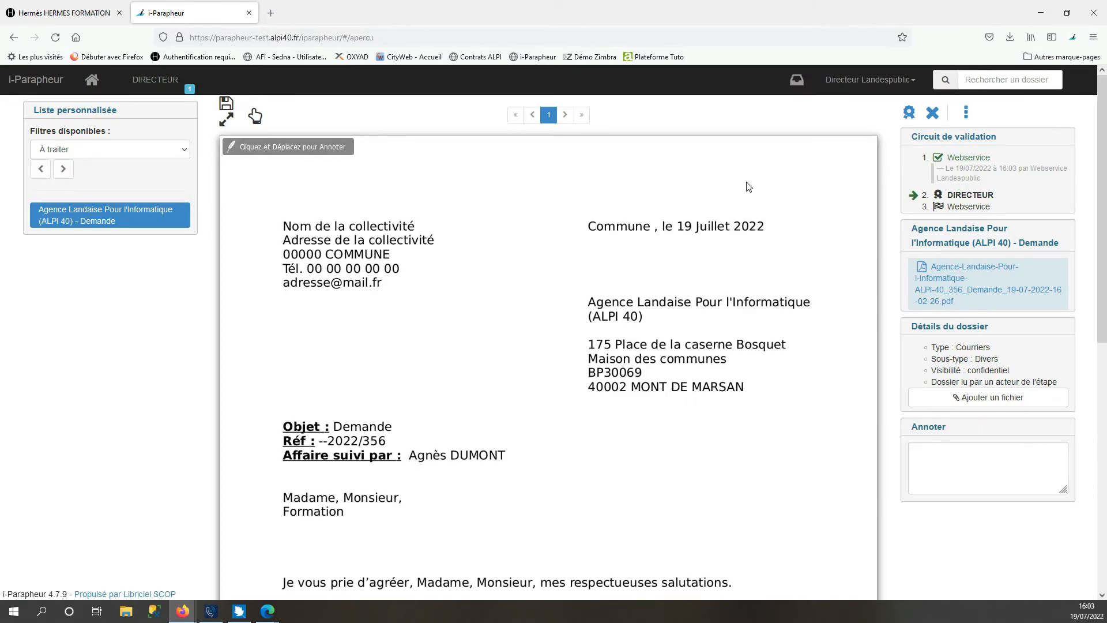
{"action": "scroll", "coordinate": [573, 400], "scroll_direction": "down", "scroll_amount": 3}
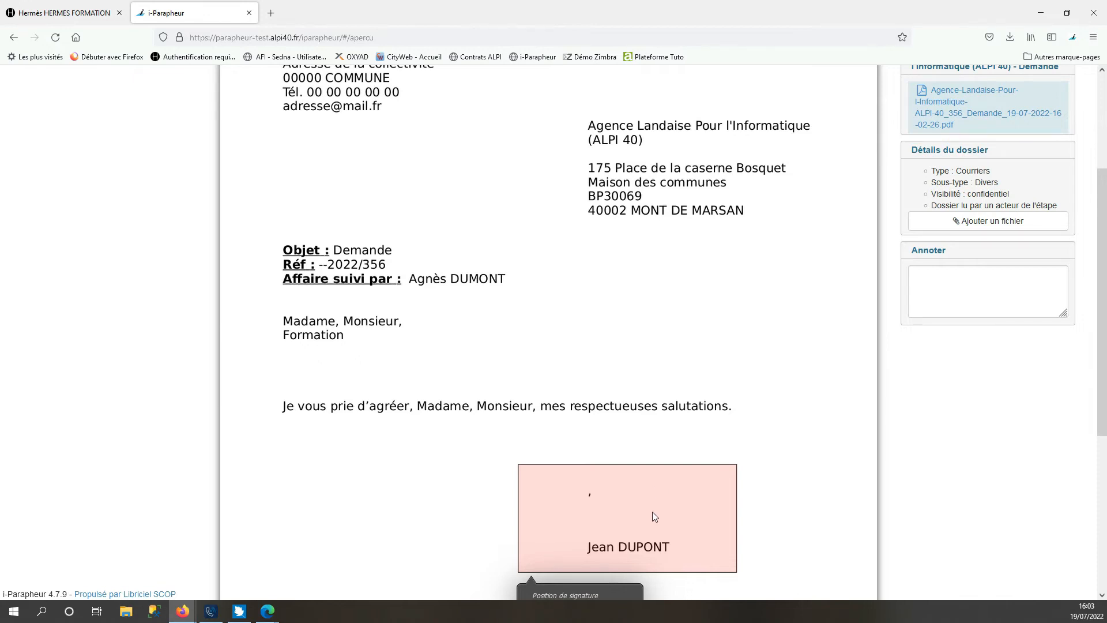
{"action": "scroll", "coordinate": [756, 449], "scroll_direction": "up", "scroll_amount": 3}
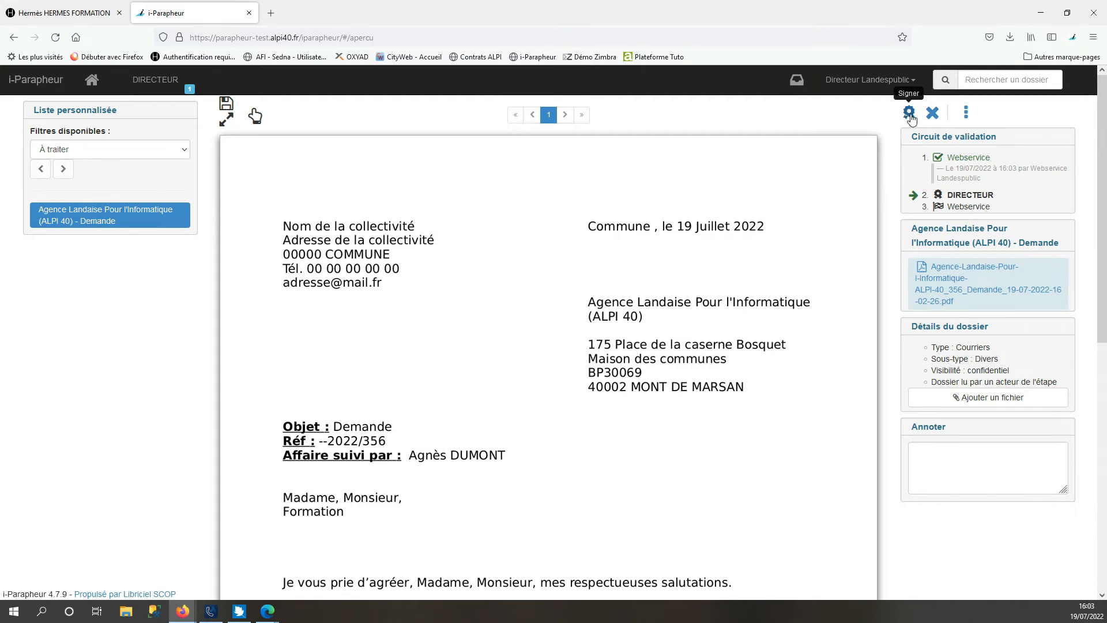
- Sign the ALPI 40 - Demande dossier with the certificate SIGNATAIRE_DEMO_ALPI
{"action": "left_click", "coordinate": [909, 113]}
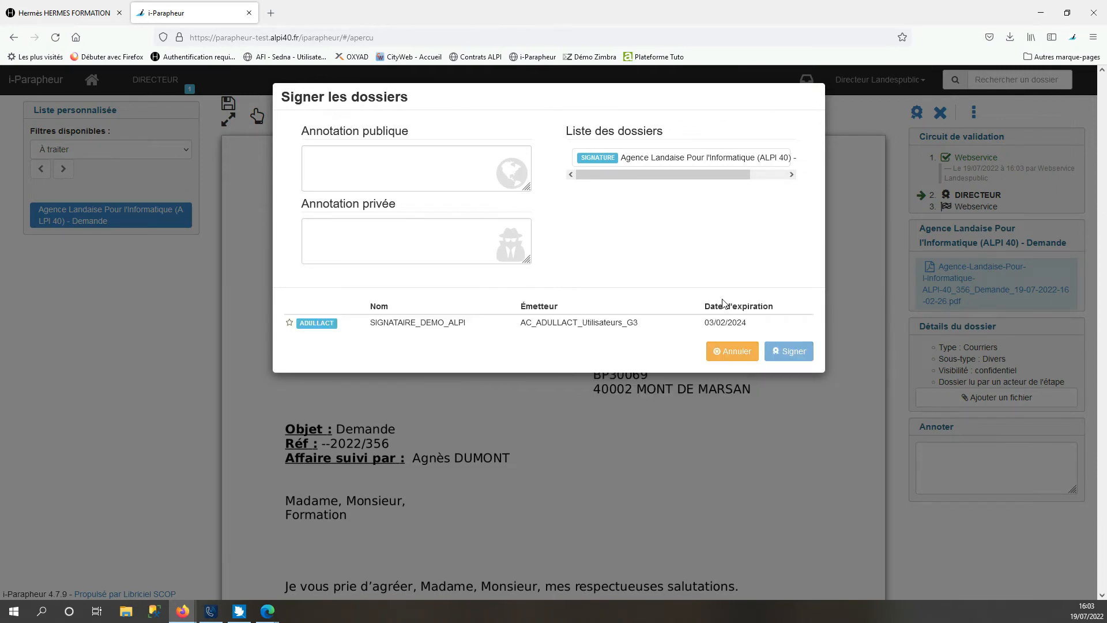
{"action": "left_click", "coordinate": [626, 327]}
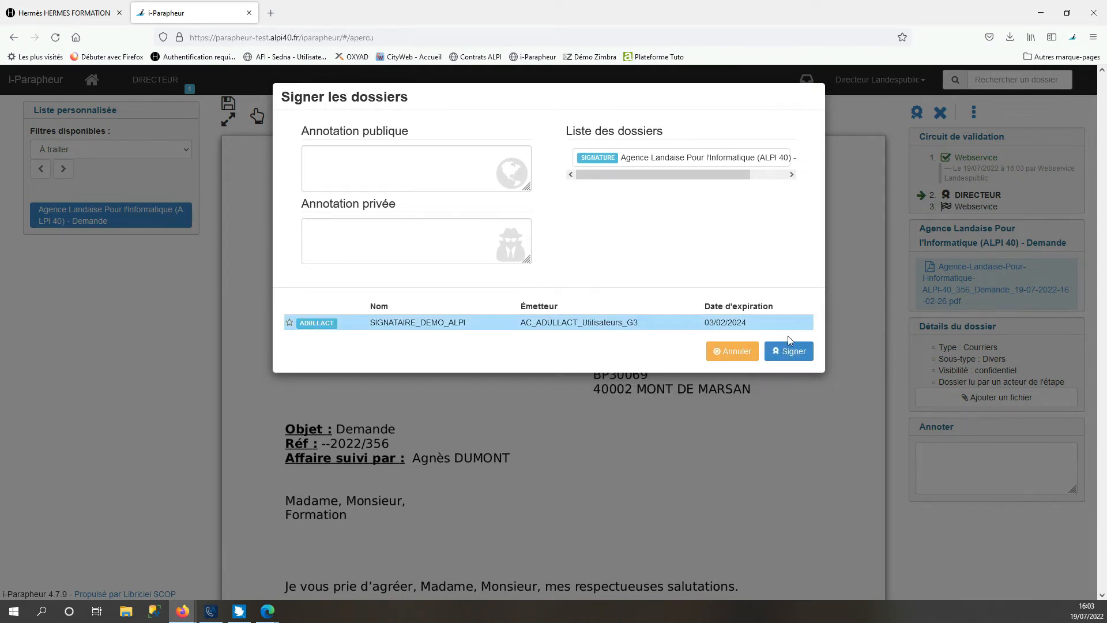
{"action": "left_click", "coordinate": [789, 353]}
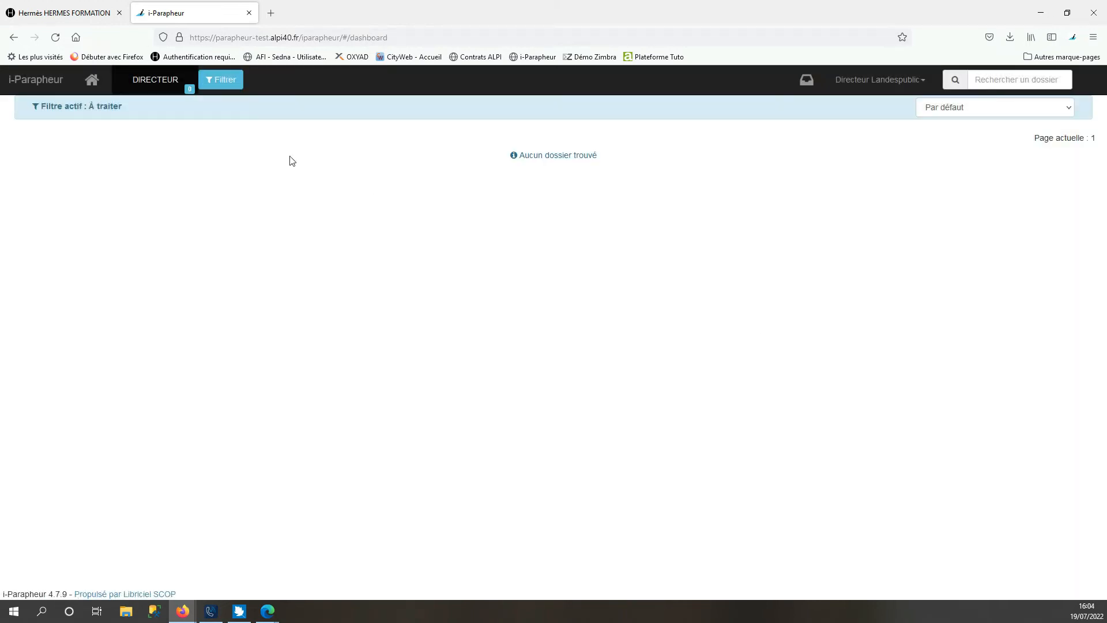
- Return to HERMES, update the iParapheur status of outgoing mail 356 and reload its record to view the returned letter
{"action": "left_click", "coordinate": [84, 17]}
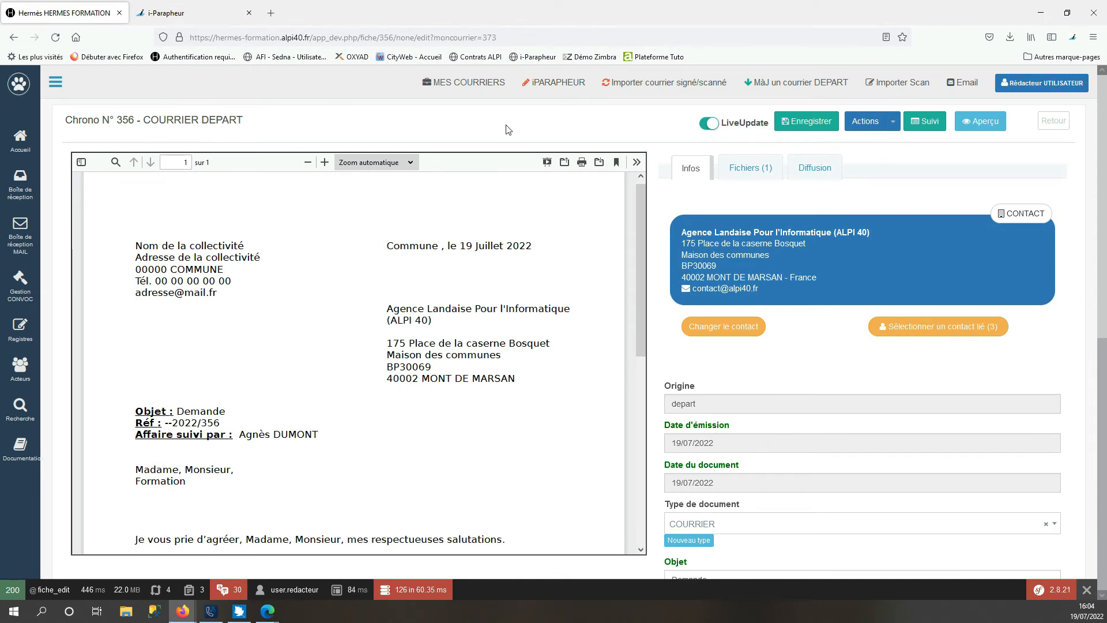
{"action": "left_click", "coordinate": [57, 40]}
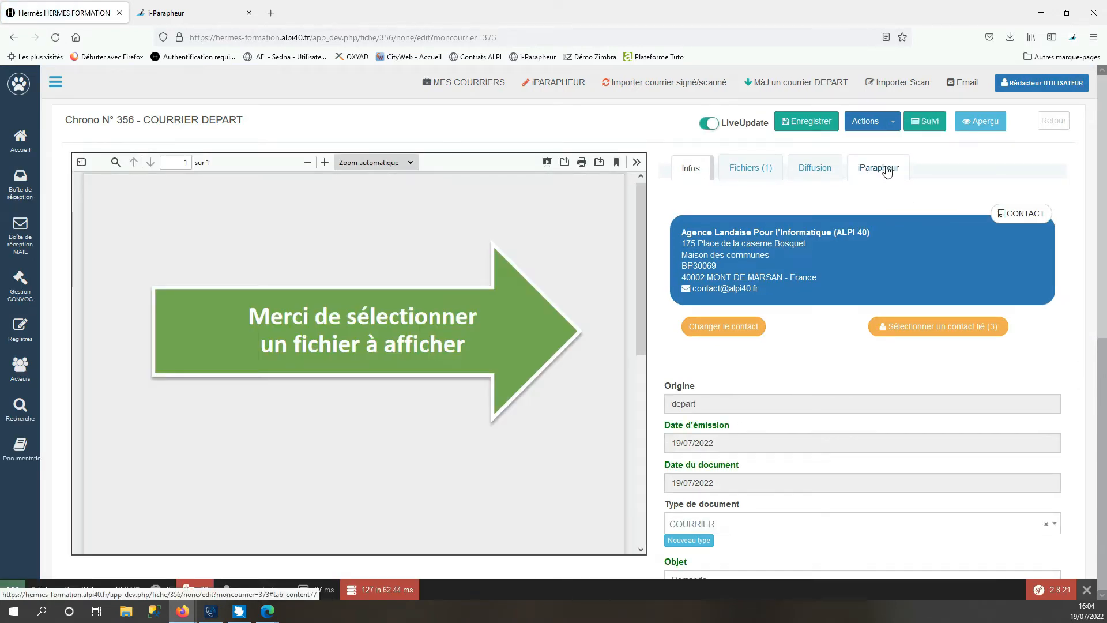
{"action": "left_click", "coordinate": [886, 171]}
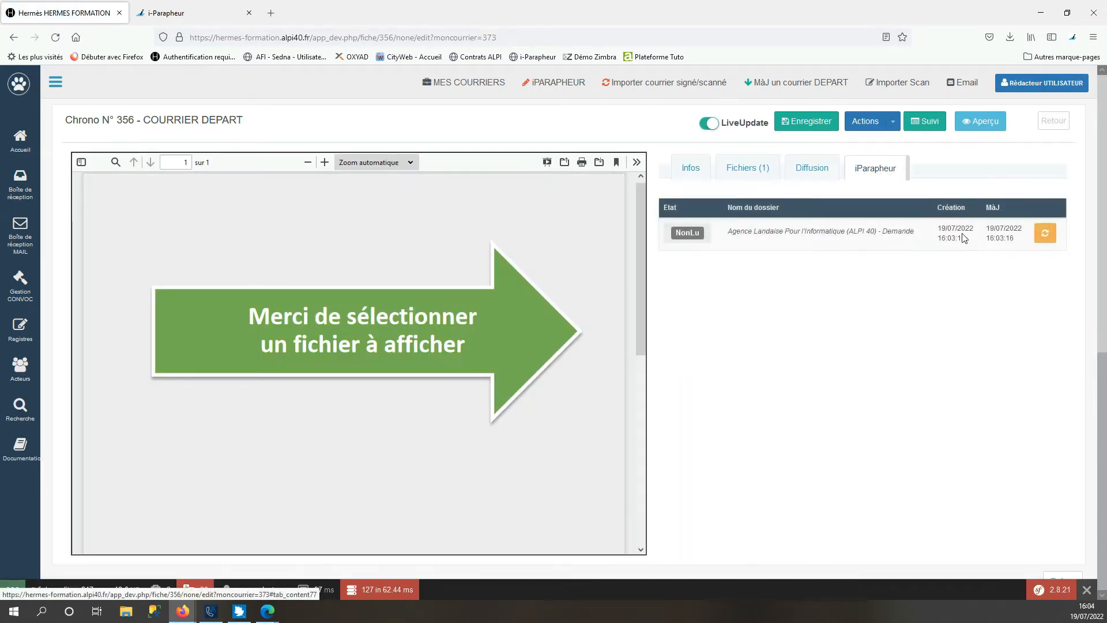
{"action": "left_click", "coordinate": [1046, 235]}
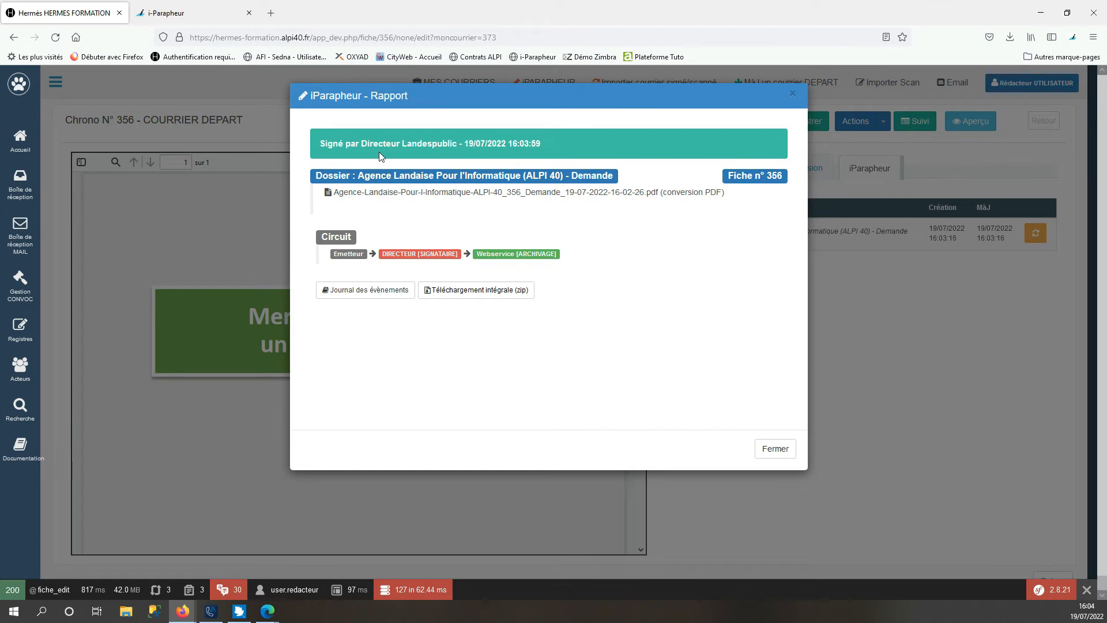
{"action": "left_click", "coordinate": [781, 449]}
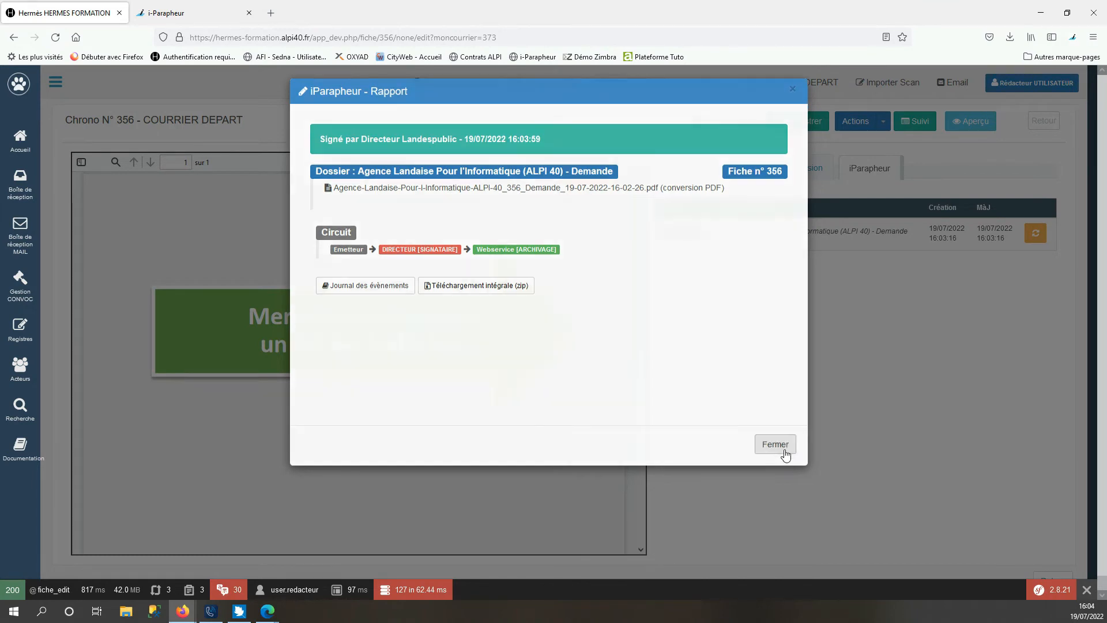
{"action": "left_click", "coordinate": [56, 38]}
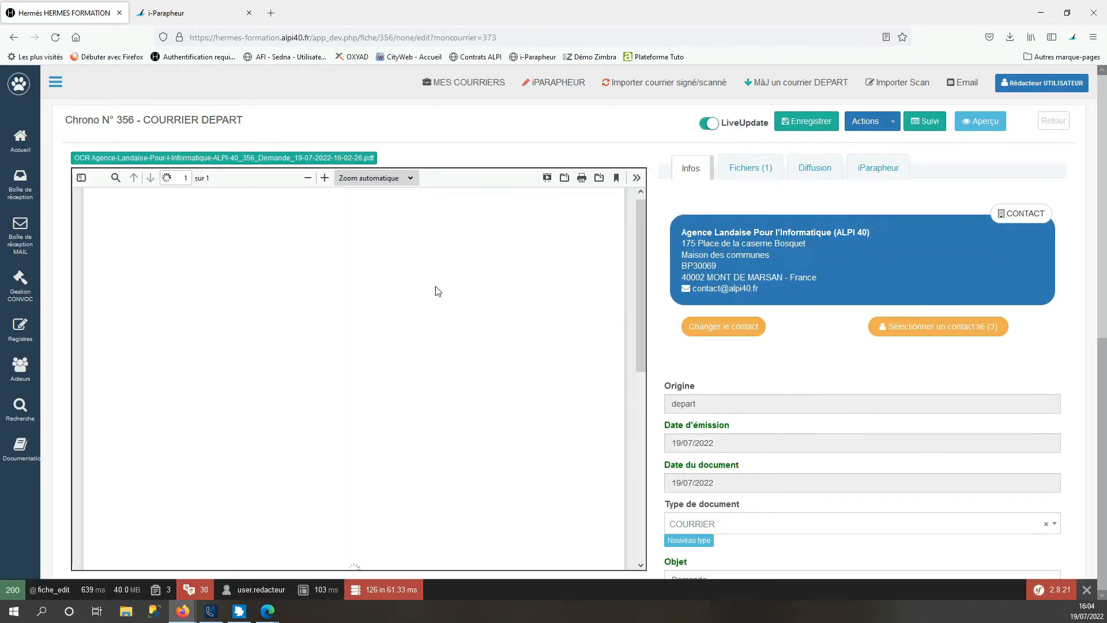
{"action": "scroll", "coordinate": [493, 297], "scroll_direction": "down", "scroll_amount": 10}
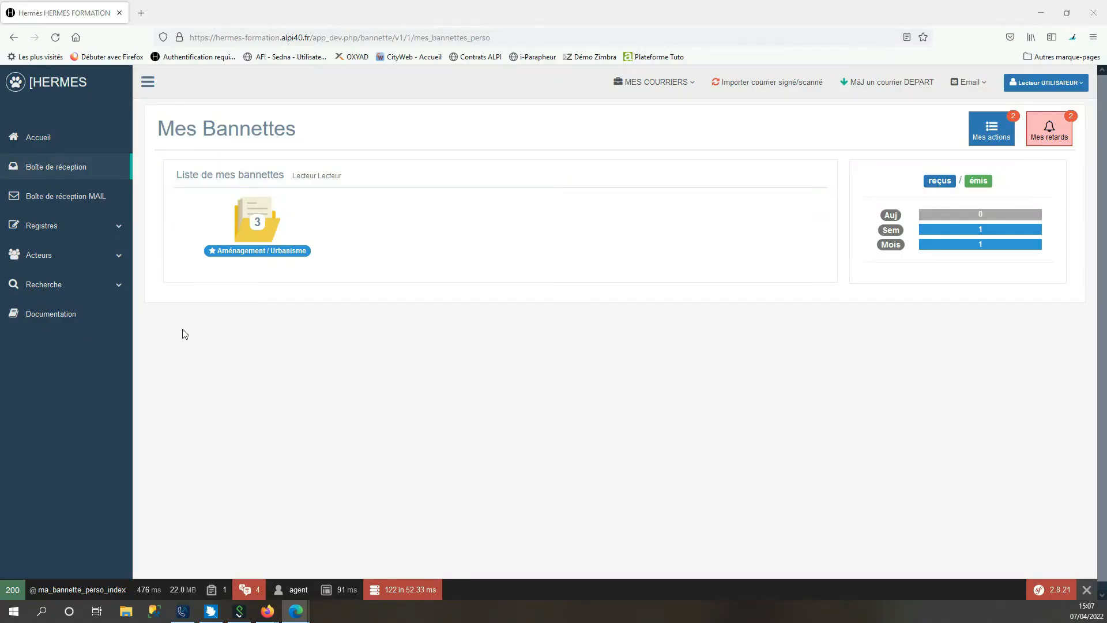
- Open the register of outgoing mail and review the record of outgoing mail 257
{"action": "left_click", "coordinate": [64, 233]}
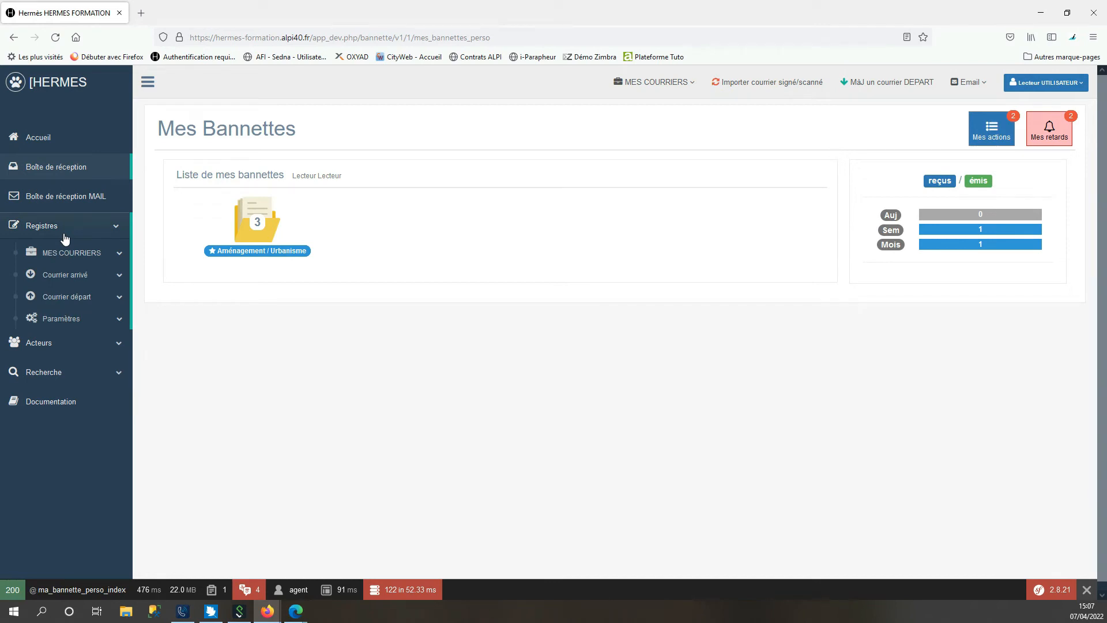
{"action": "left_click", "coordinate": [80, 302]}
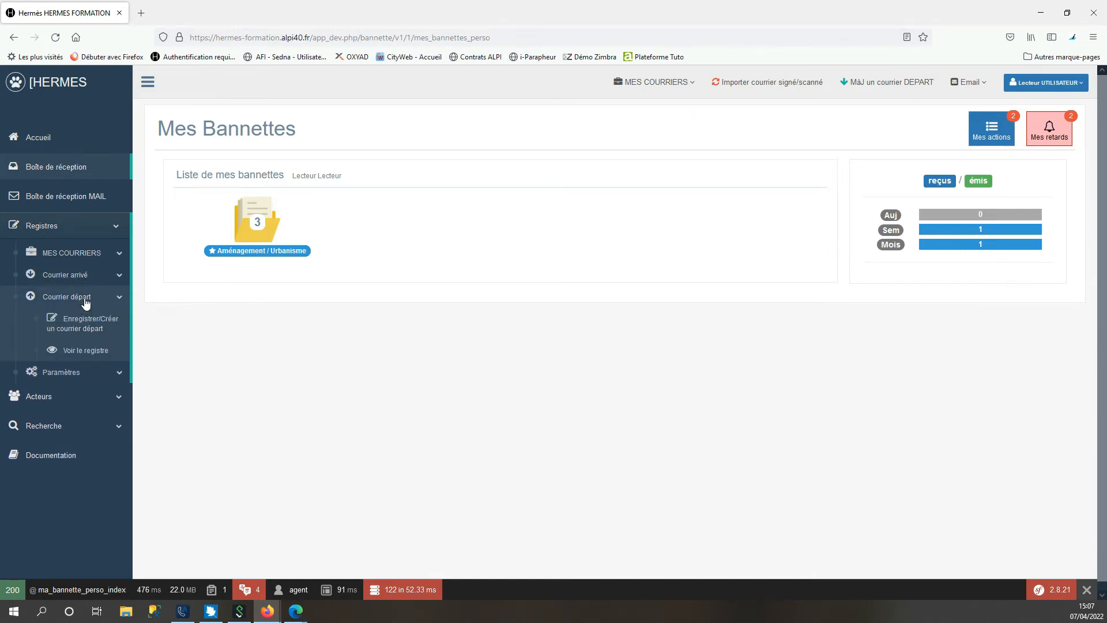
{"action": "left_click", "coordinate": [91, 357]}
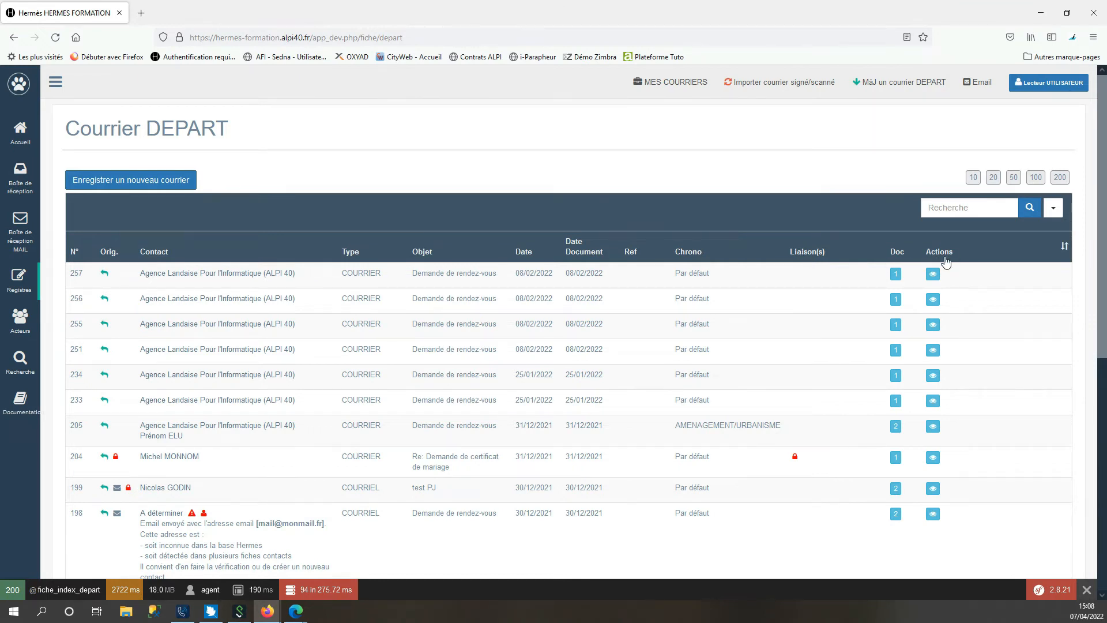
{"action": "left_click", "coordinate": [934, 279]}
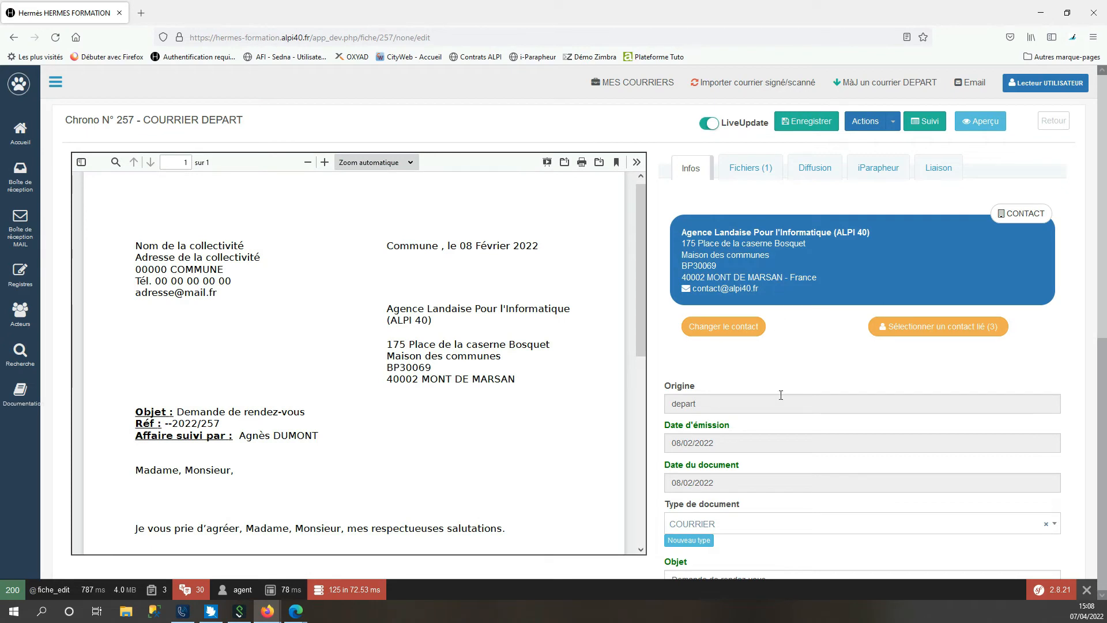
{"action": "scroll", "coordinate": [782, 415], "scroll_direction": "down", "scroll_amount": 4}
{"action": "scroll", "coordinate": [783, 407], "scroll_direction": "up", "scroll_amount": 4}
{"action": "left_click", "coordinate": [1041, 124]}
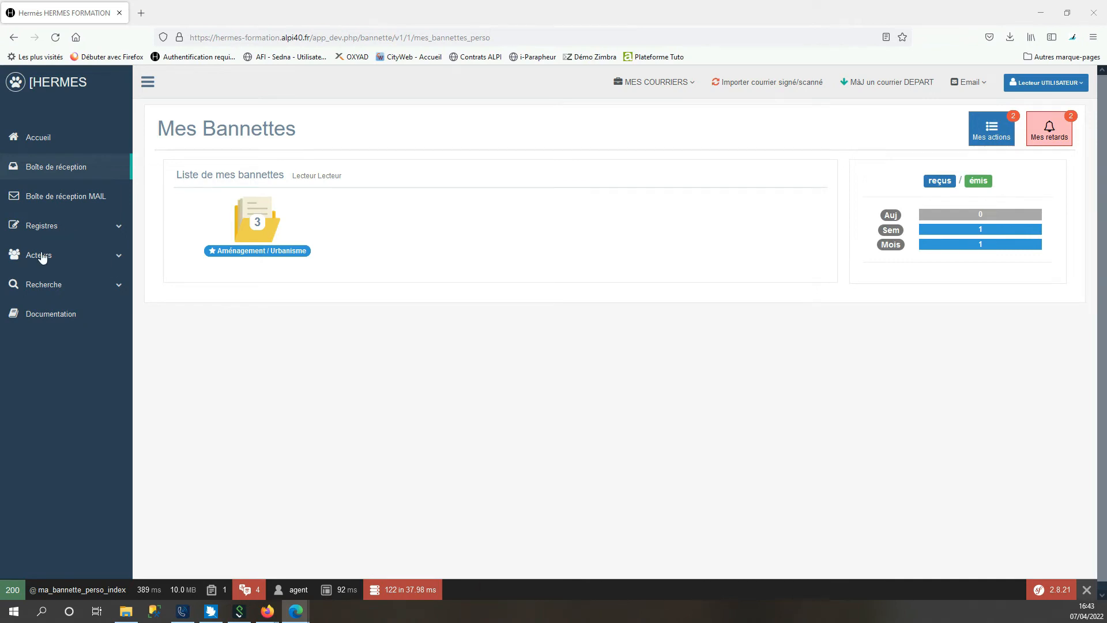
- Review the information, documents, linked contacts and other details of the company Agence Landaise Pour l'Informatique (ALPI 40), and return to the company list
{"action": "left_click", "coordinate": [63, 265]}
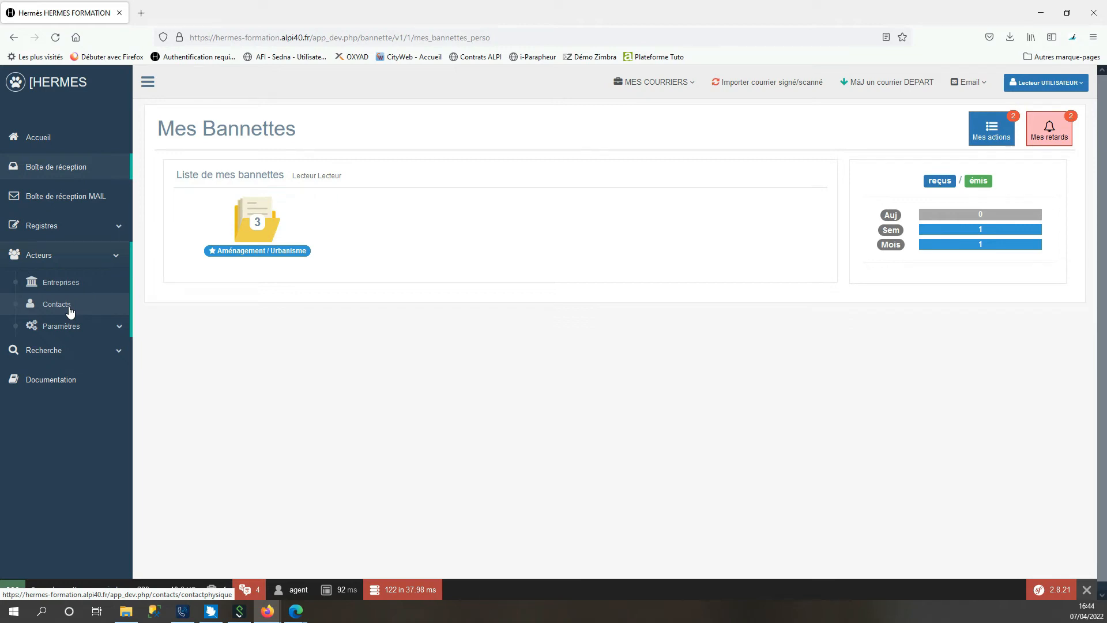
{"action": "left_click", "coordinate": [72, 285]}
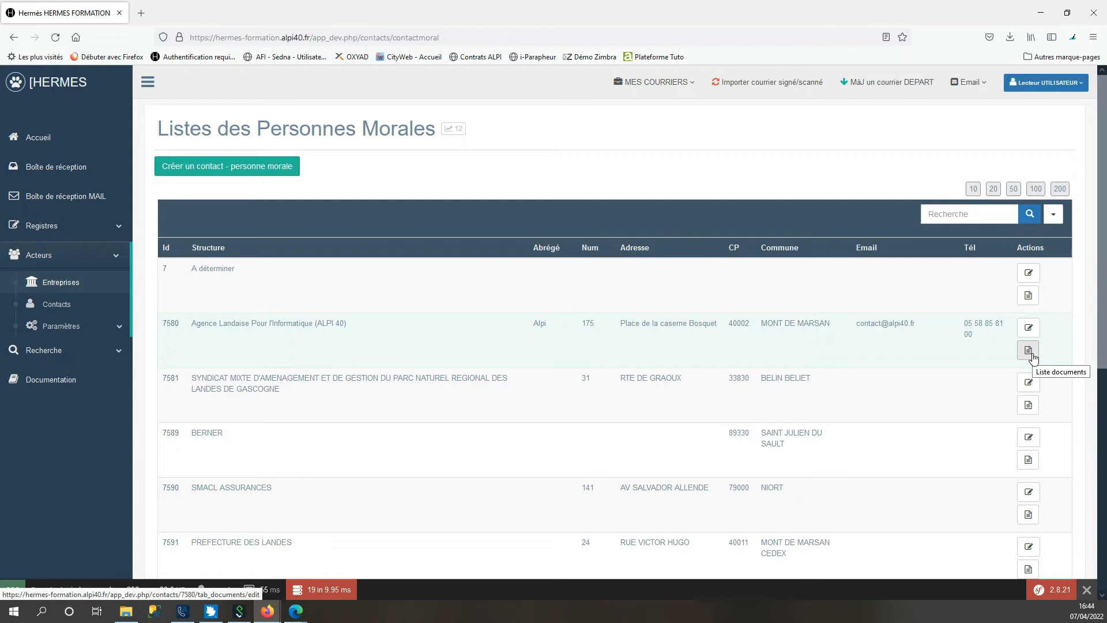
{"action": "left_click", "coordinate": [1028, 327]}
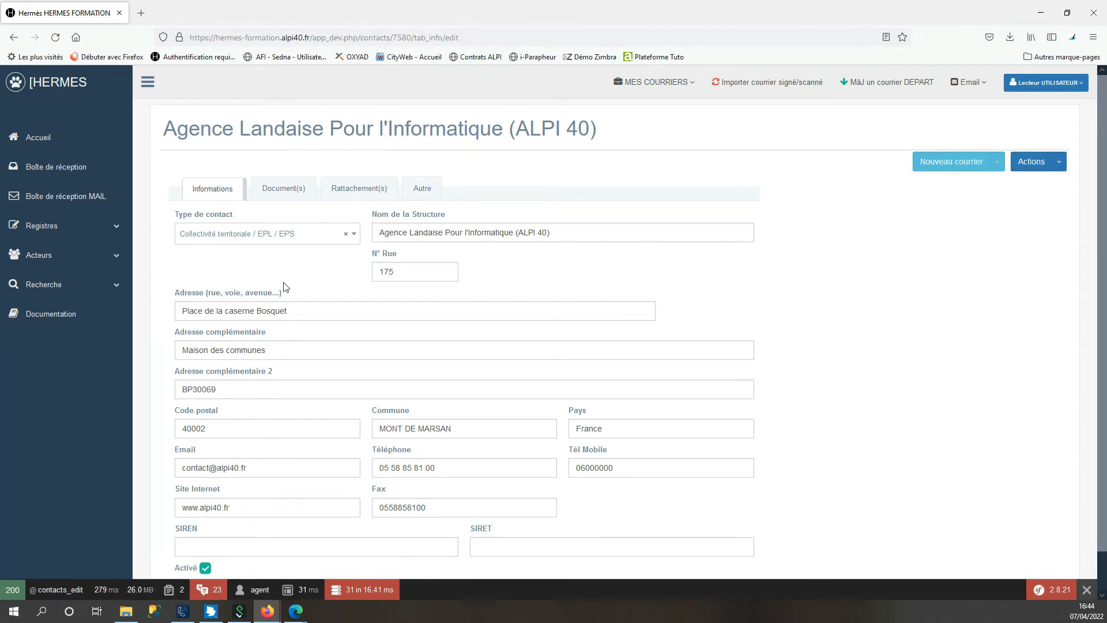
{"action": "left_click", "coordinate": [281, 193]}
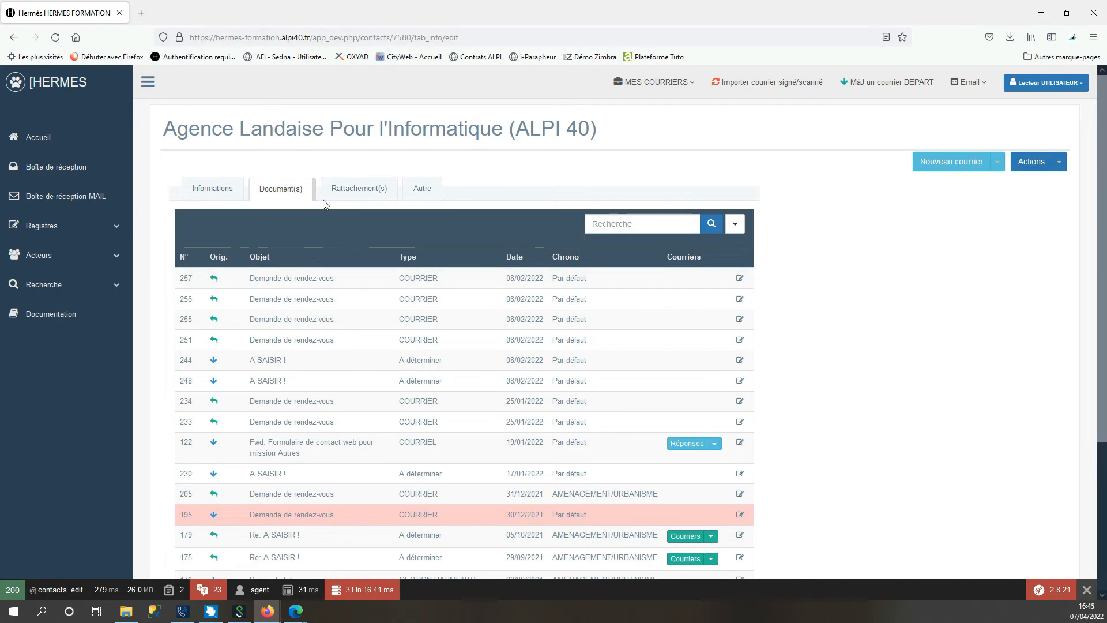
{"action": "left_click", "coordinate": [347, 194]}
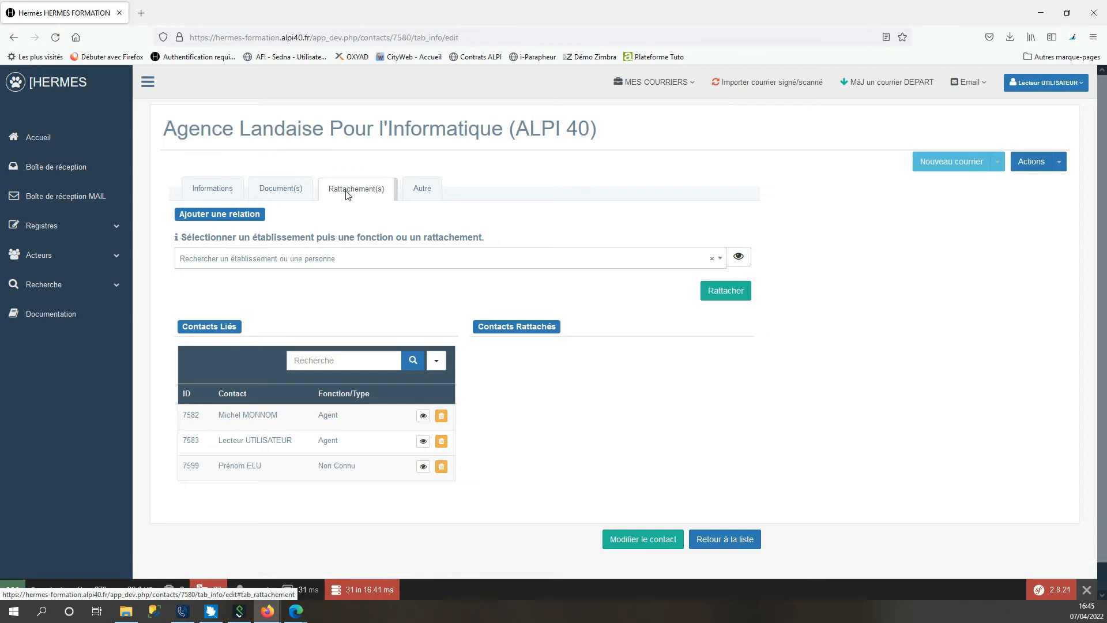
{"action": "left_click", "coordinate": [423, 196]}
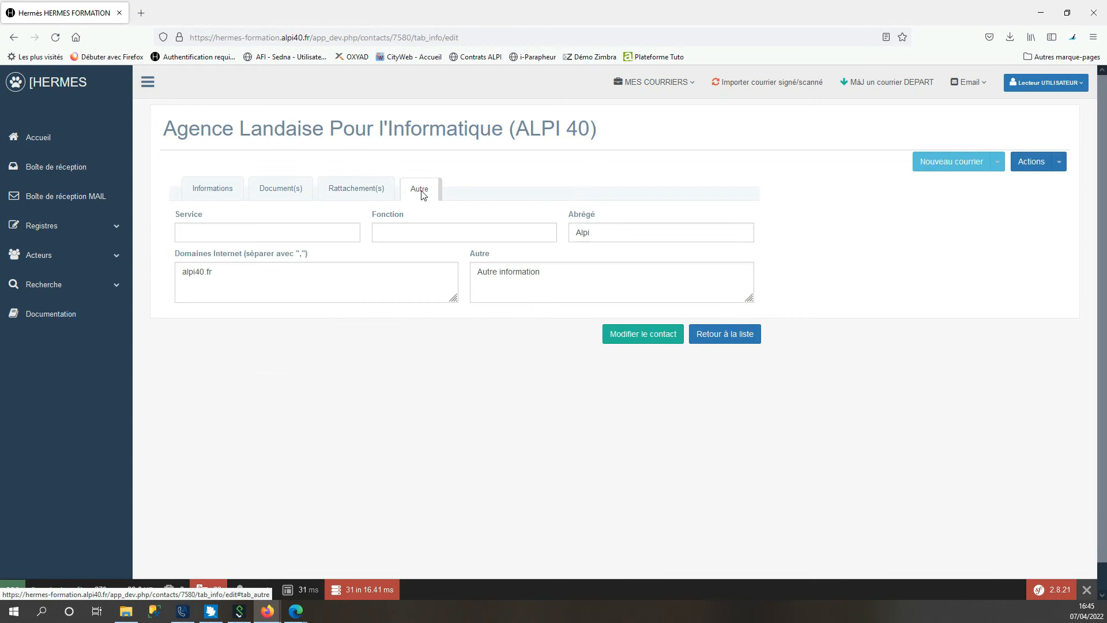
{"action": "left_click", "coordinate": [68, 256]}
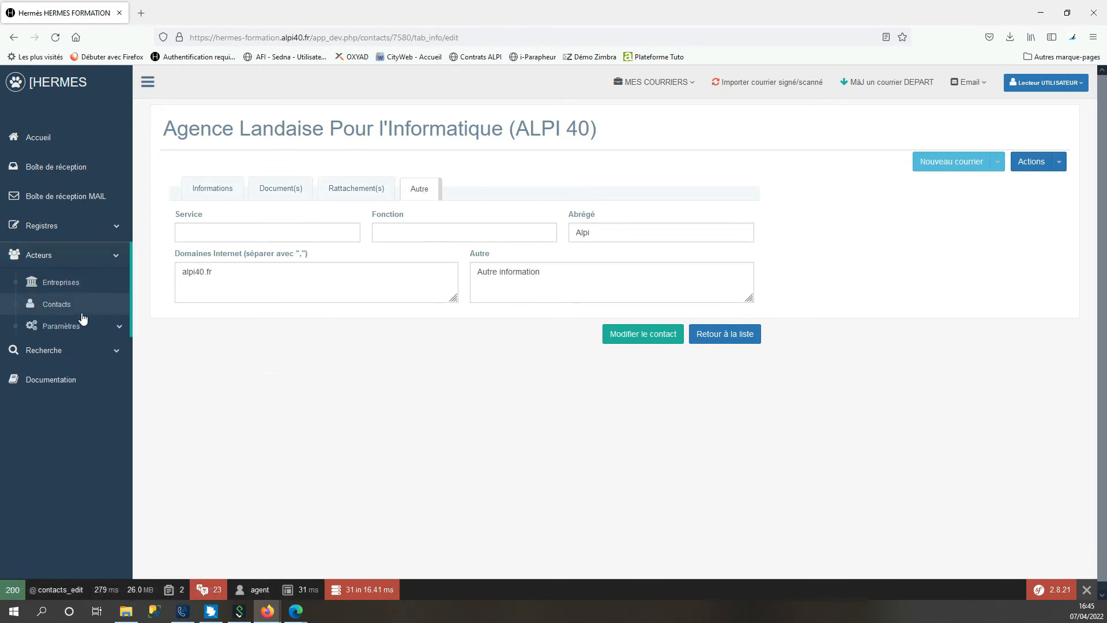
{"action": "left_click", "coordinate": [81, 286]}
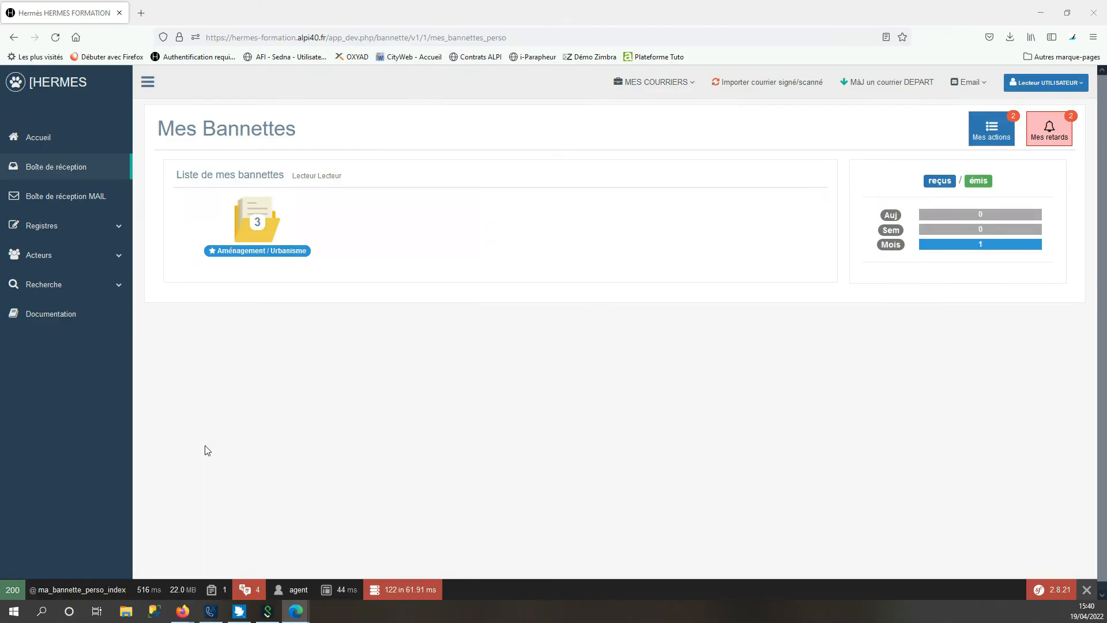
- Create a company contact named Boulanger with the contact type Artisan / Commerçant / Agriculteur
{"action": "left_click", "coordinate": [39, 255]}
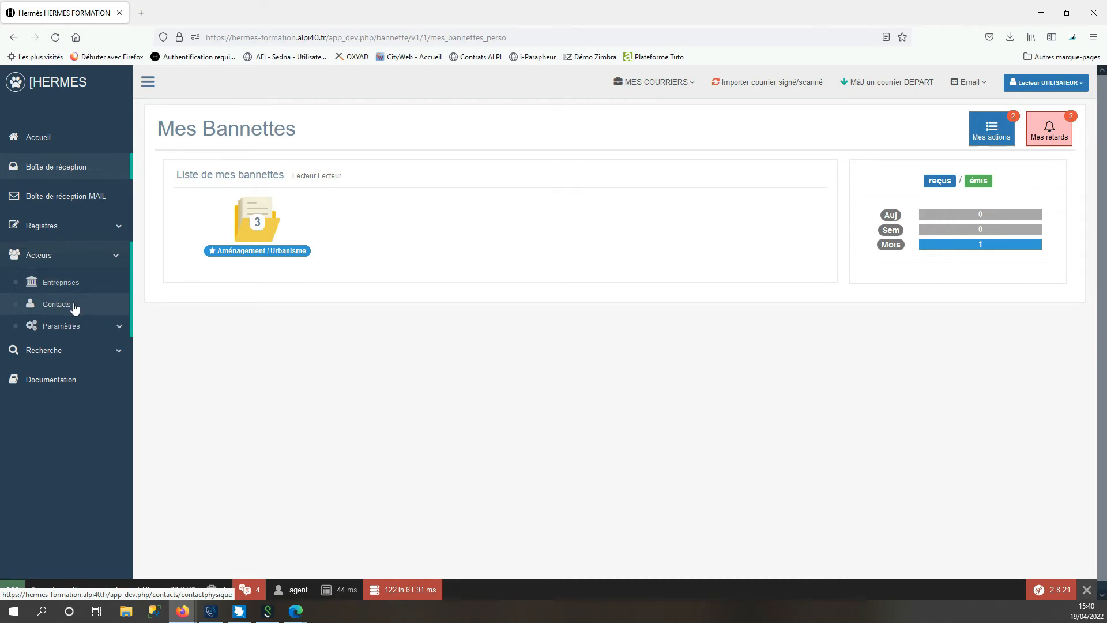
{"action": "left_click", "coordinate": [71, 283]}
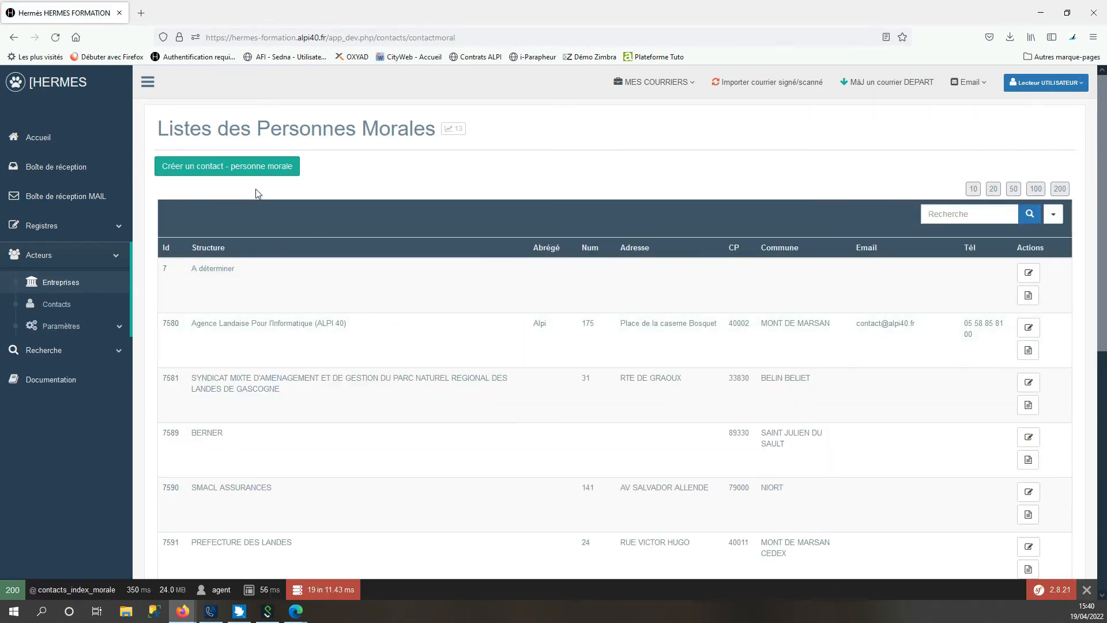
{"action": "left_click", "coordinate": [220, 169]}
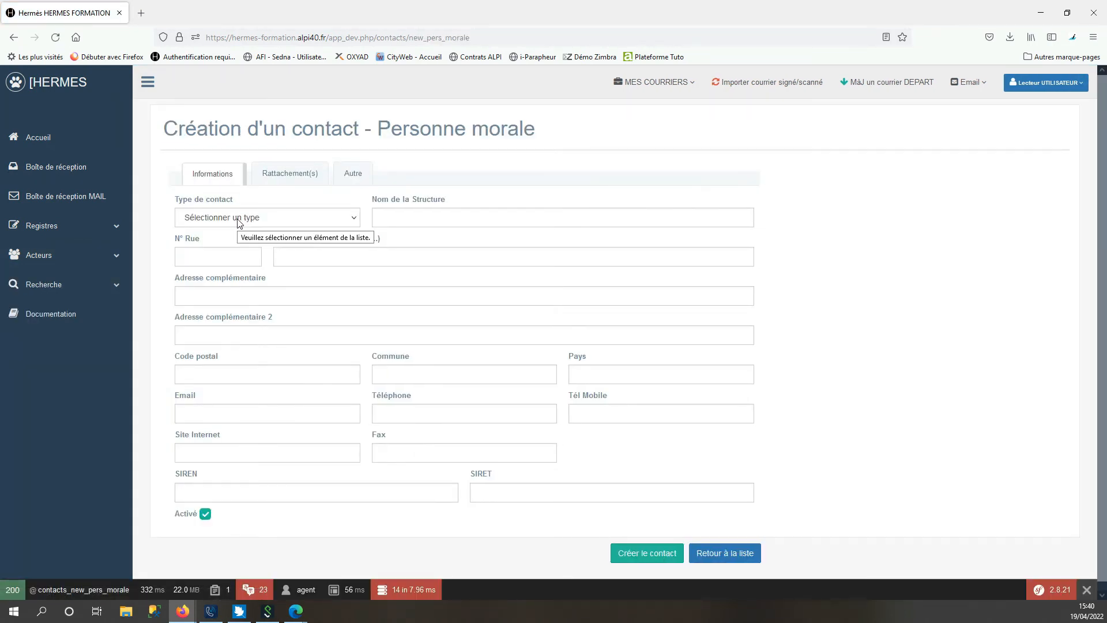
{"action": "left_click", "coordinate": [219, 223]}
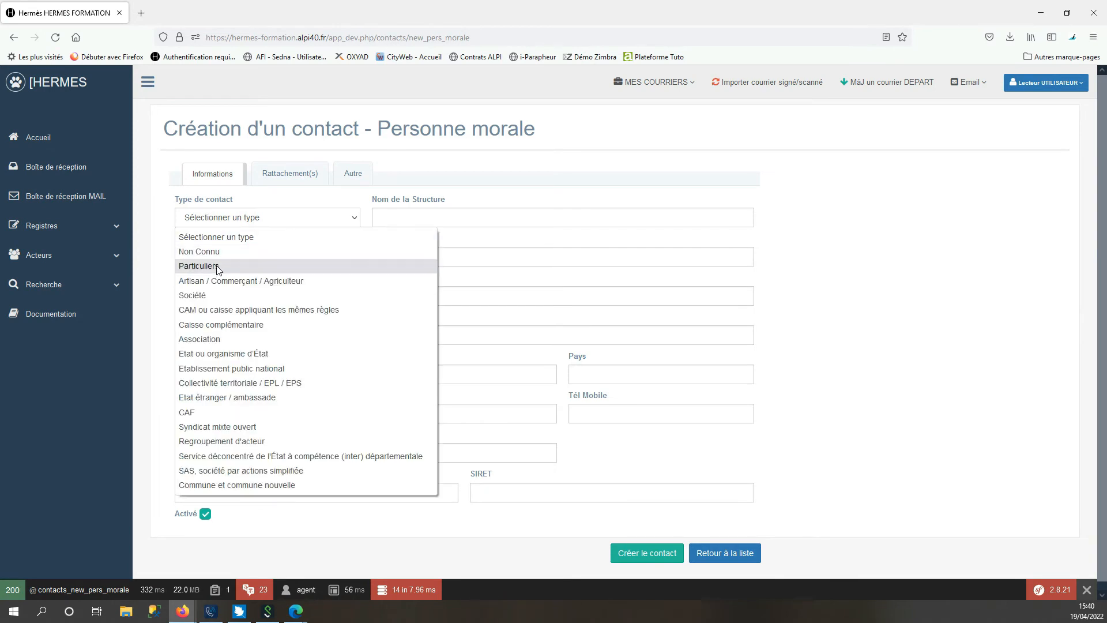
{"action": "left_click", "coordinate": [217, 280]}
{"action": "left_click", "coordinate": [435, 218]}
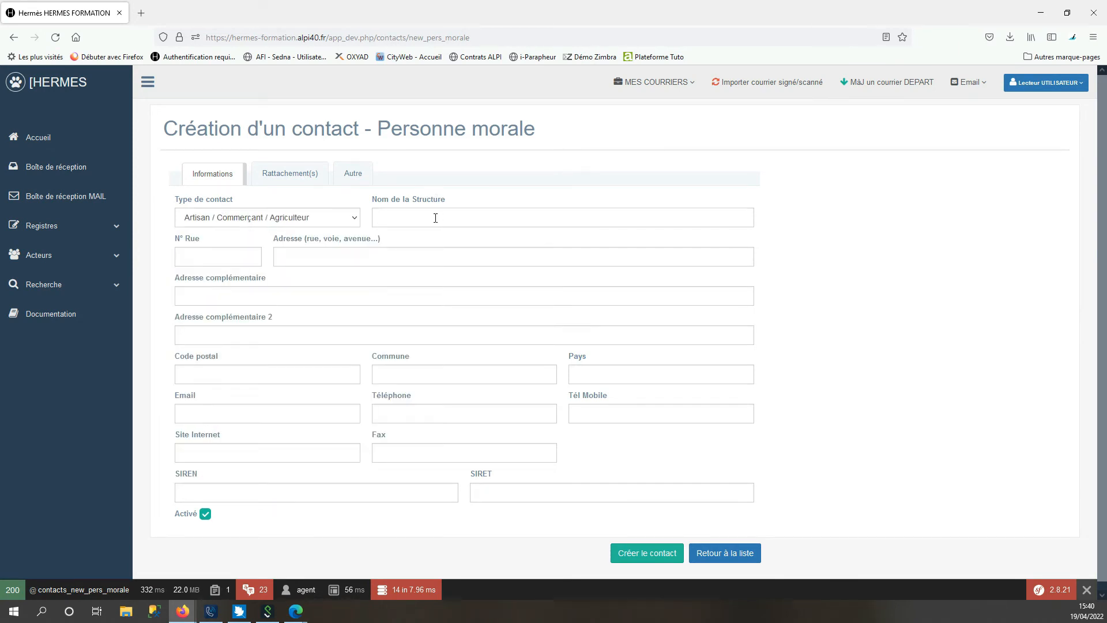
{"action": "type", "text": "Boulanger"}
{"action": "left_click", "coordinate": [647, 557]}
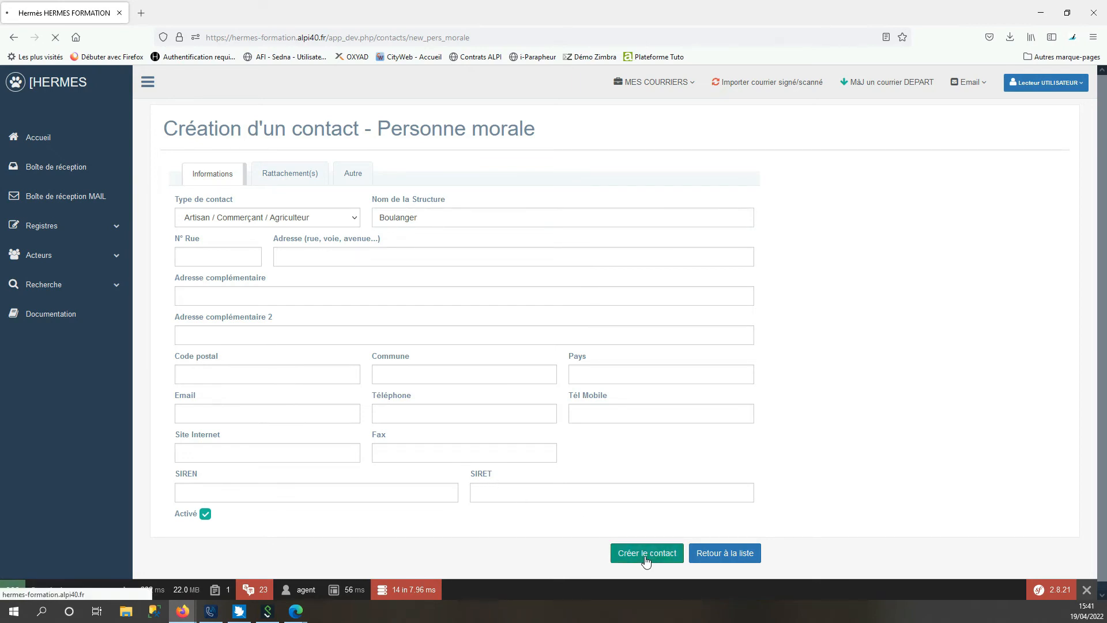
{"action": "scroll", "coordinate": [566, 436], "scroll_direction": "down", "scroll_amount": 2}
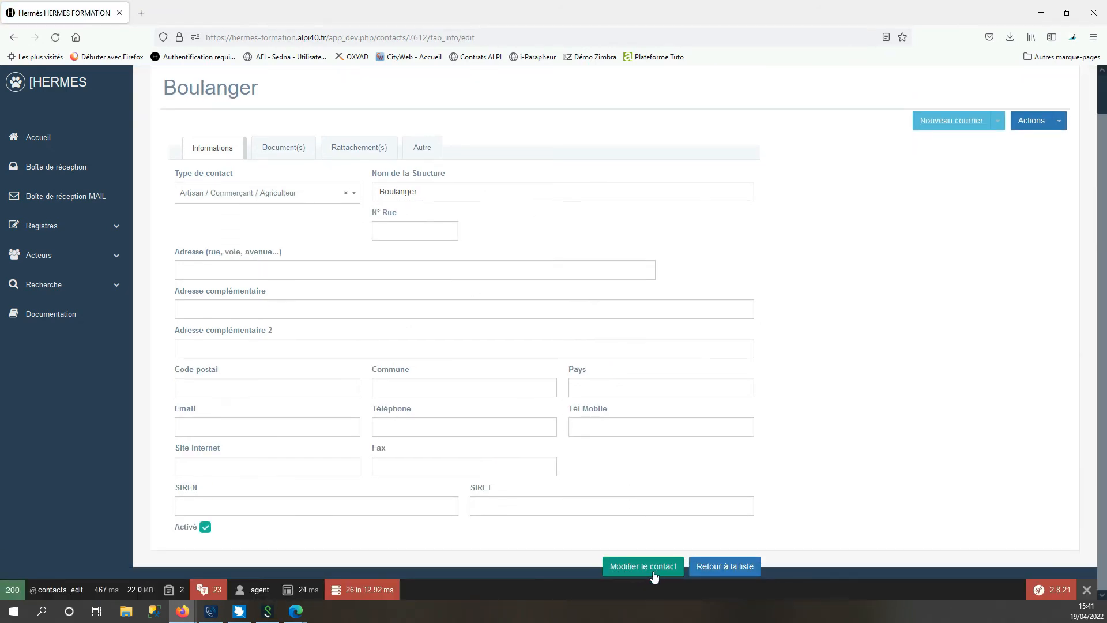
- Return to the list of companies and search it for "b"
{"action": "left_click", "coordinate": [716, 567]}
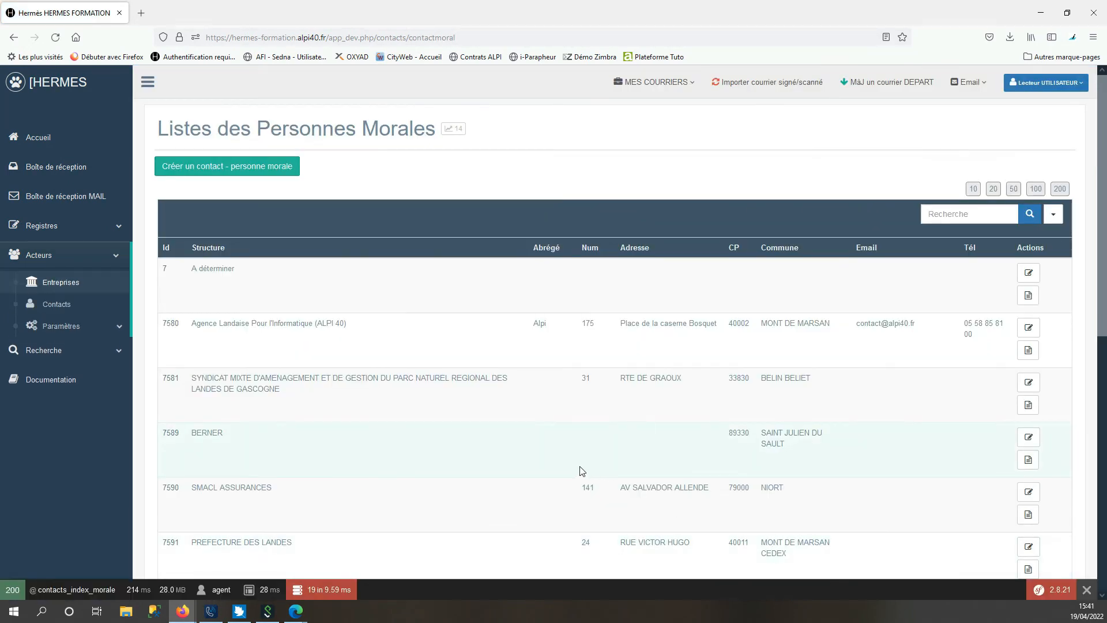
{"action": "left_click", "coordinate": [973, 215]}
{"action": "type", "text": "b"}
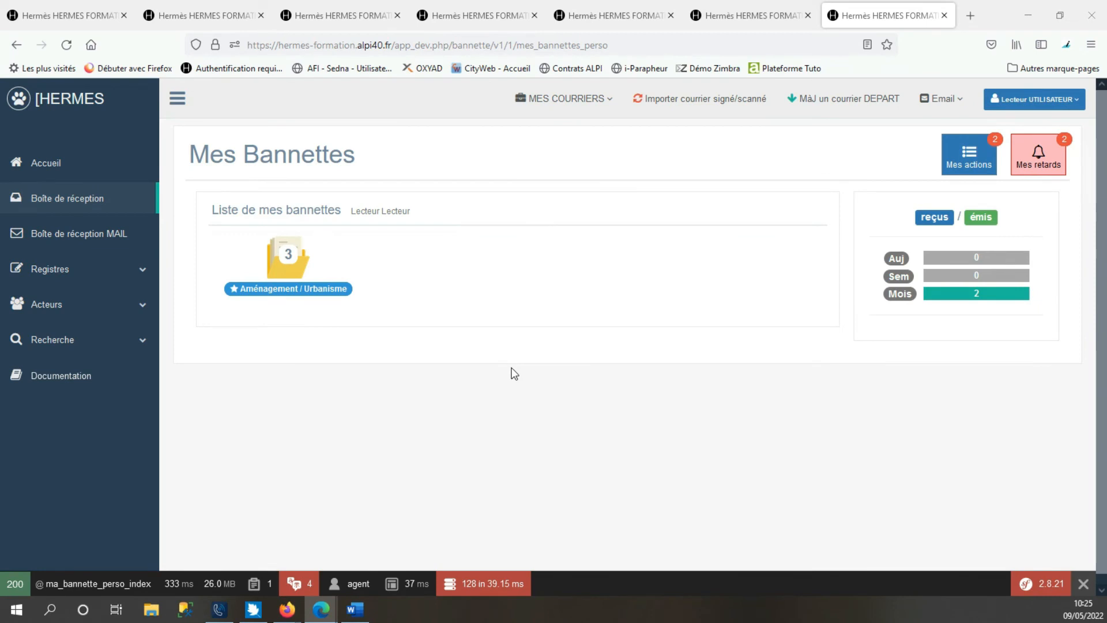
- Search the actors for "alpi" and open the record of Agence Landaise Pour l'Informatique (ALPI 40)
{"action": "left_click", "coordinate": [96, 351]}
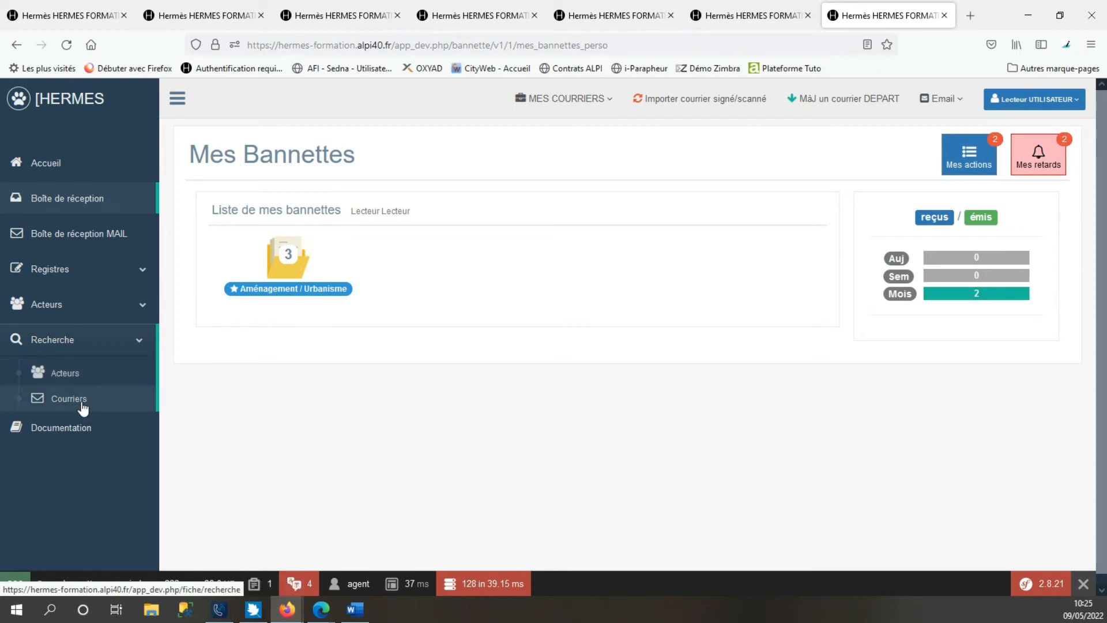
{"action": "left_click", "coordinate": [72, 376]}
{"action": "left_click", "coordinate": [291, 220]}
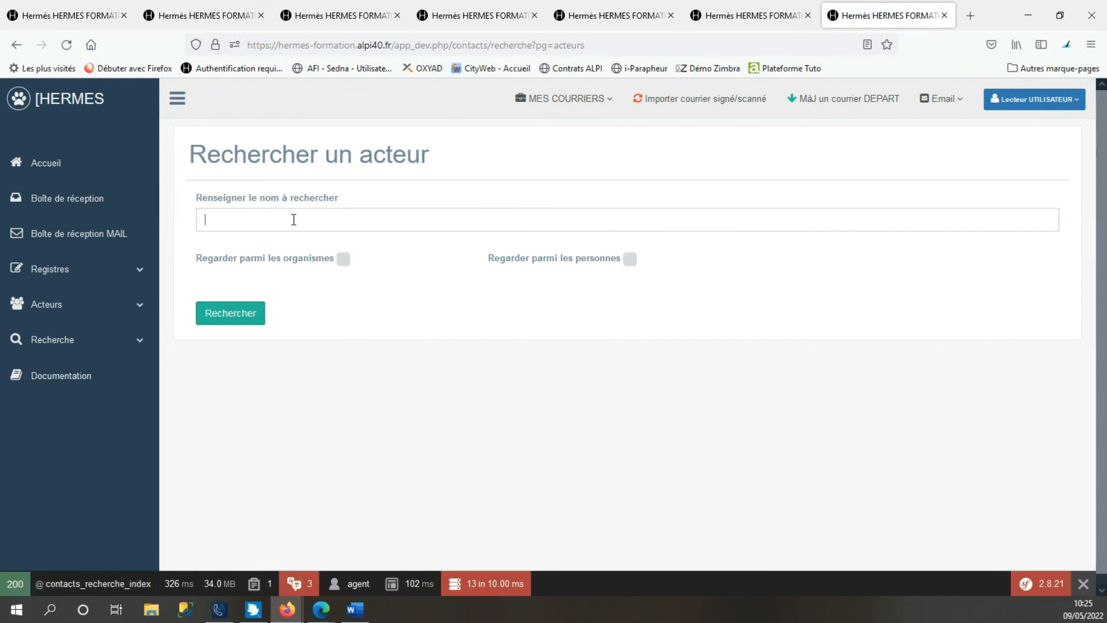
{"action": "type", "text": "alpi"}
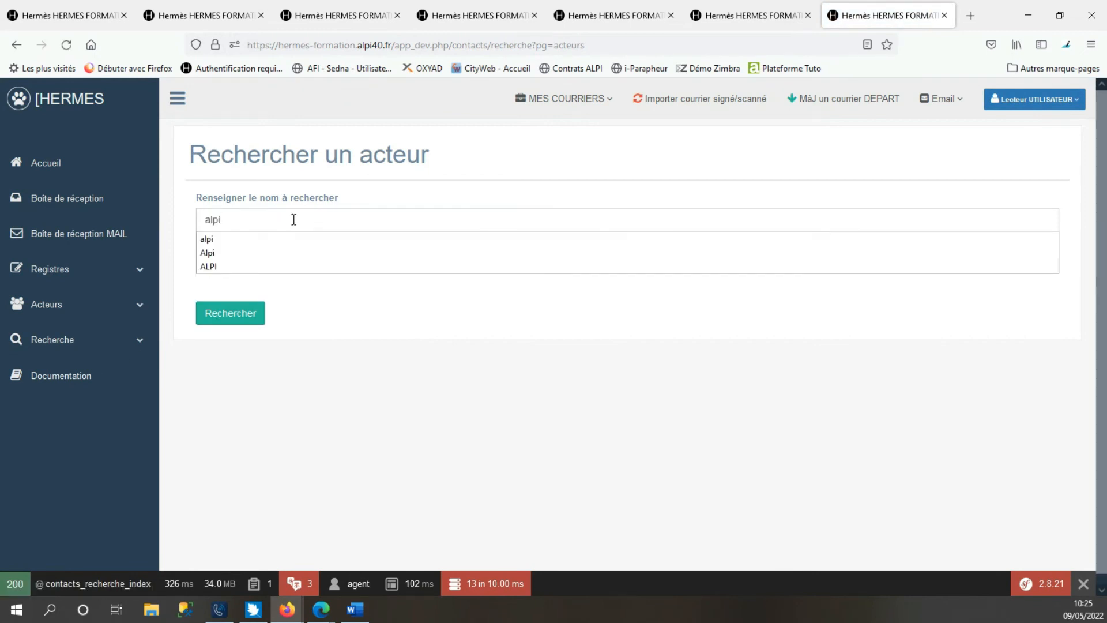
{"action": "left_click", "coordinate": [230, 314]}
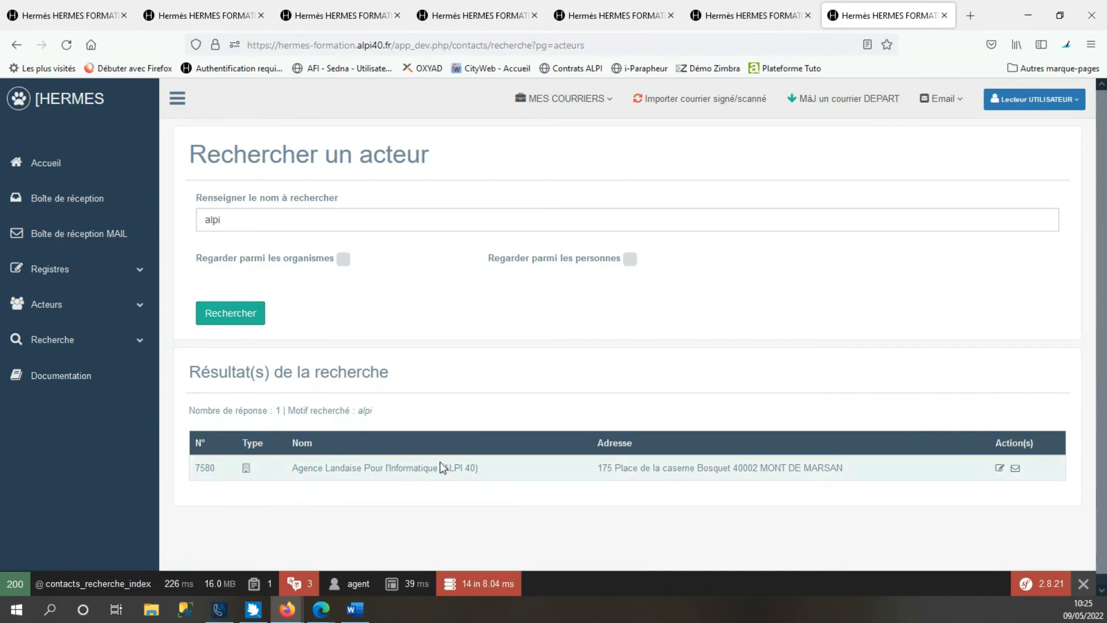
{"action": "left_click", "coordinate": [998, 469]}
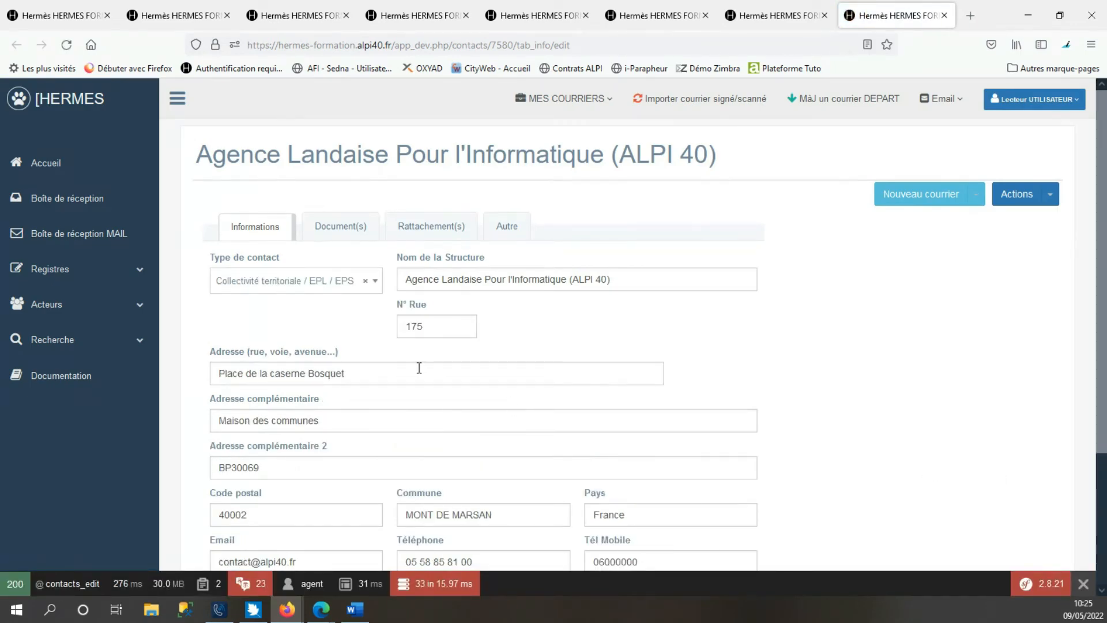
- Review the company's documents and open the mail of 06/04/2022 linked to mail 273
{"action": "left_click", "coordinate": [347, 229]}
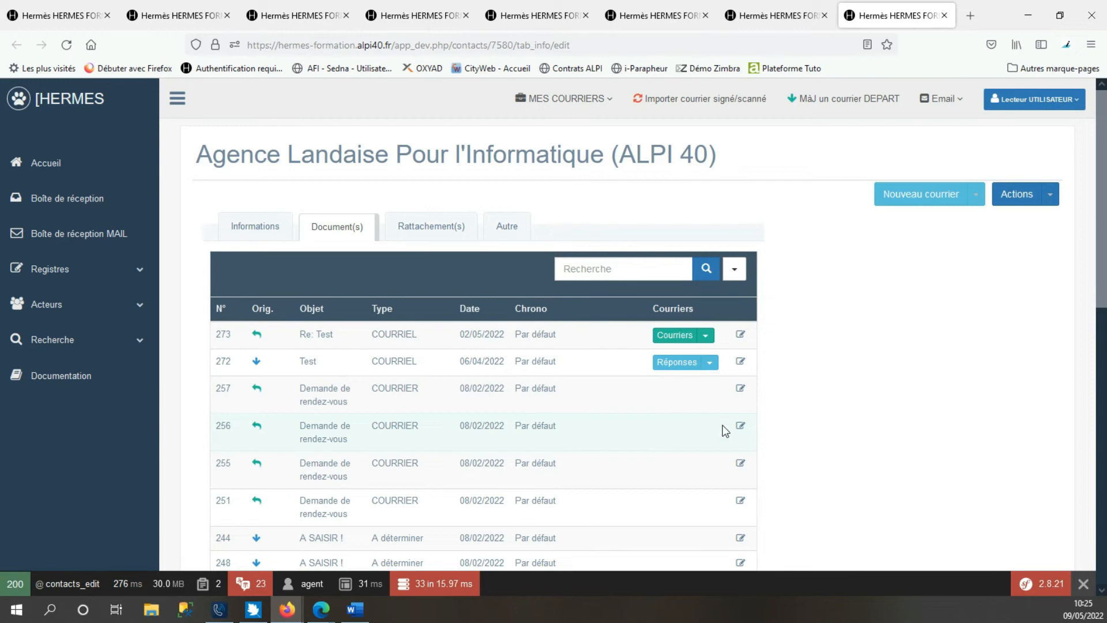
{"action": "left_click", "coordinate": [706, 335]}
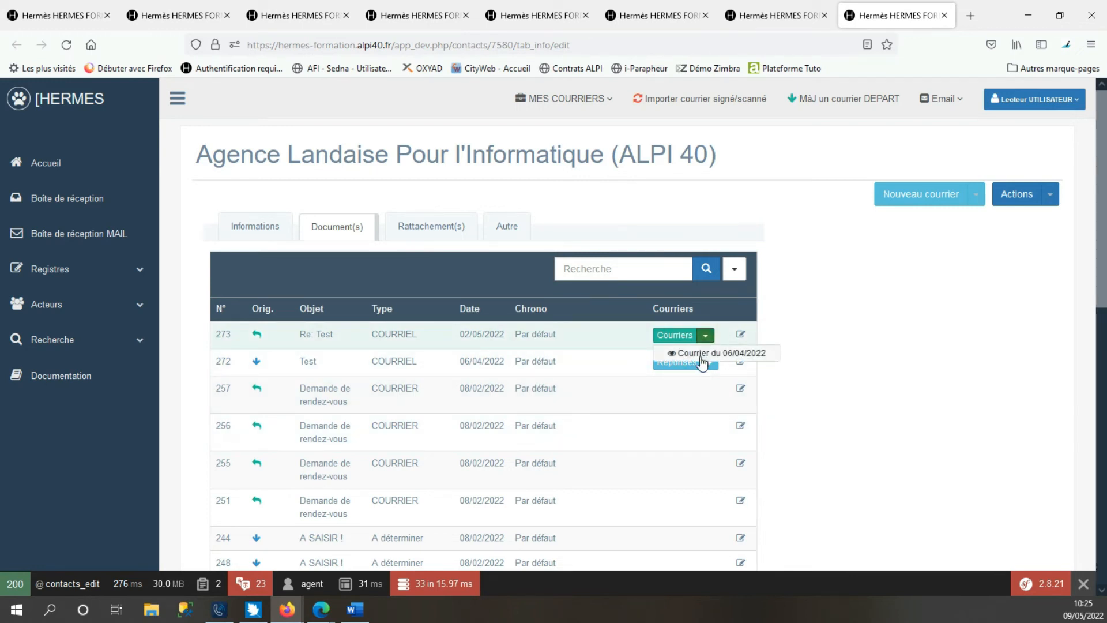
{"action": "left_click", "coordinate": [700, 355]}
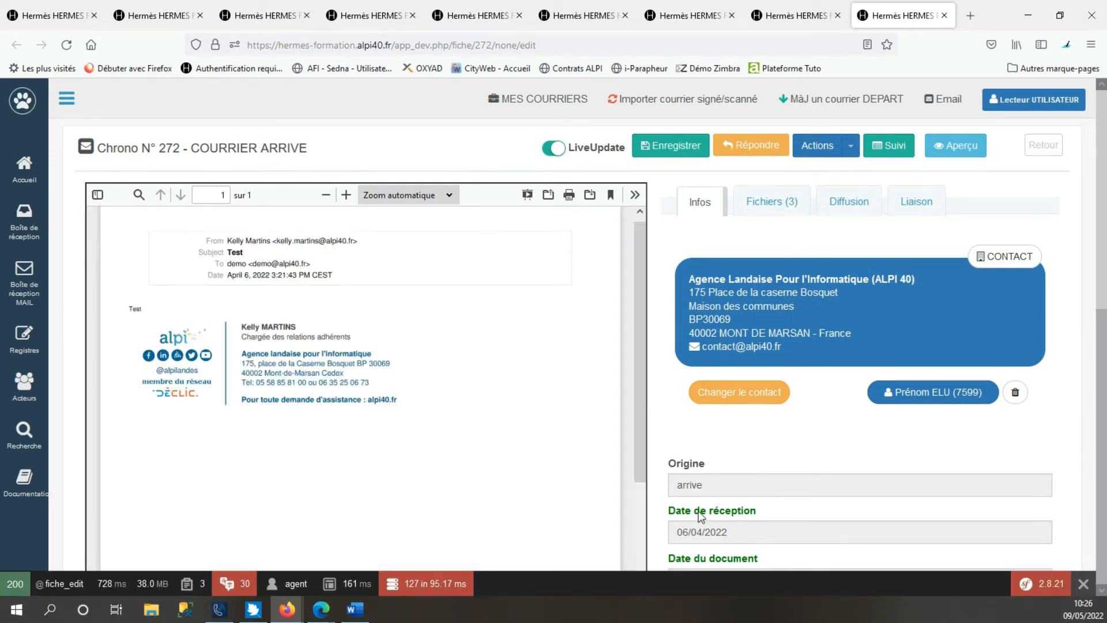
- Search the mails whose subject contains "rendez-vous", review the results and open the record of mail 257
{"action": "mouse_move", "coordinate": [25, 431]}
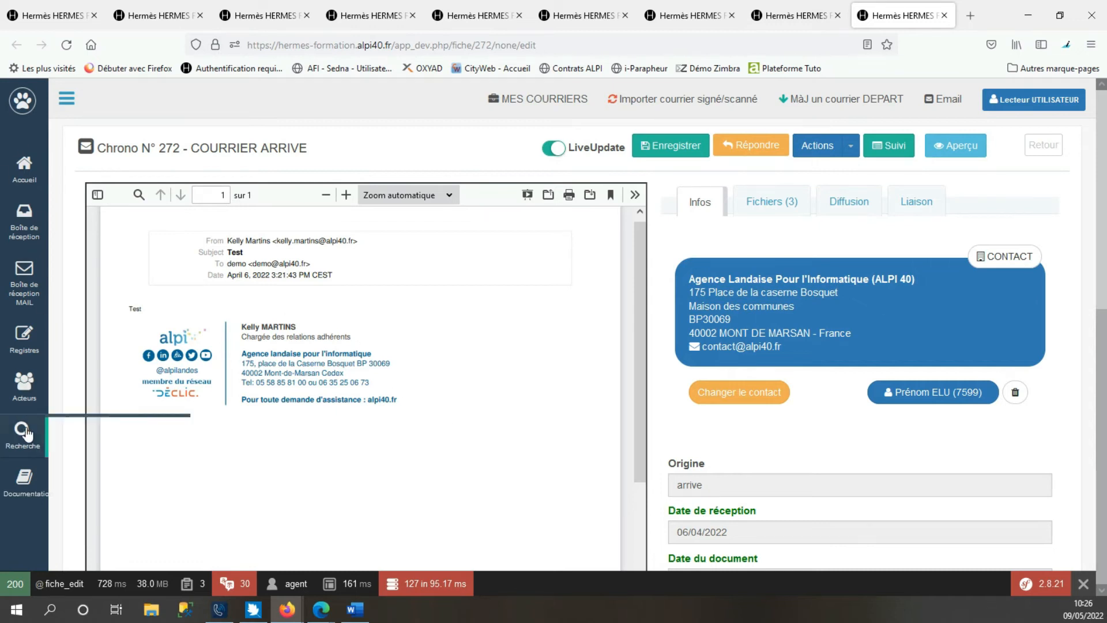
{"action": "left_click", "coordinate": [146, 488]}
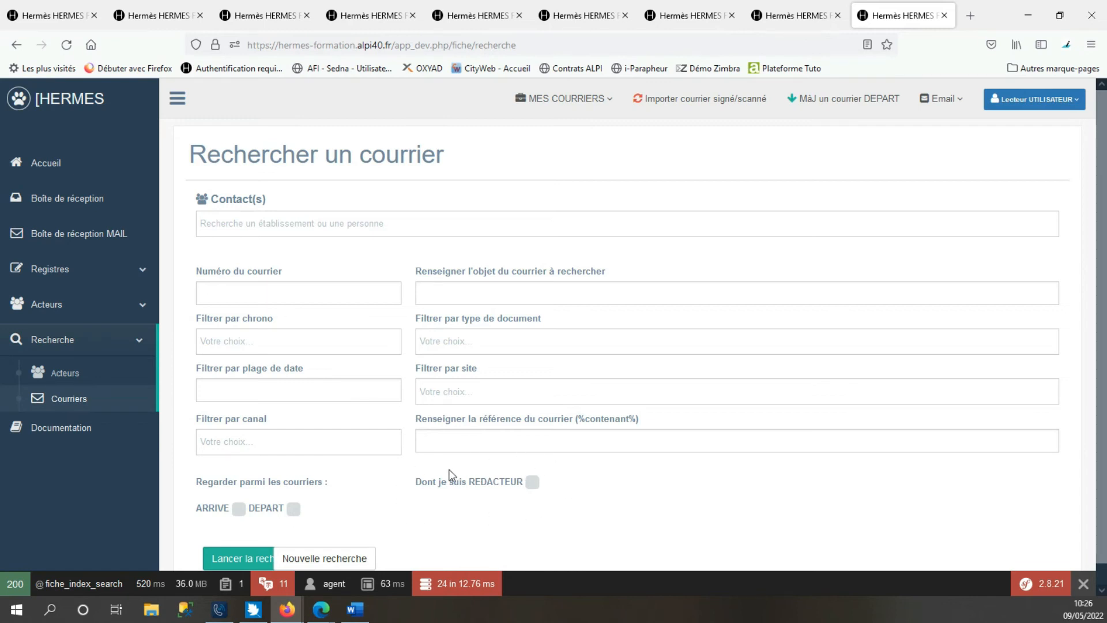
{"action": "left_click", "coordinate": [493, 289]}
{"action": "type", "text": "rendez-vous"}
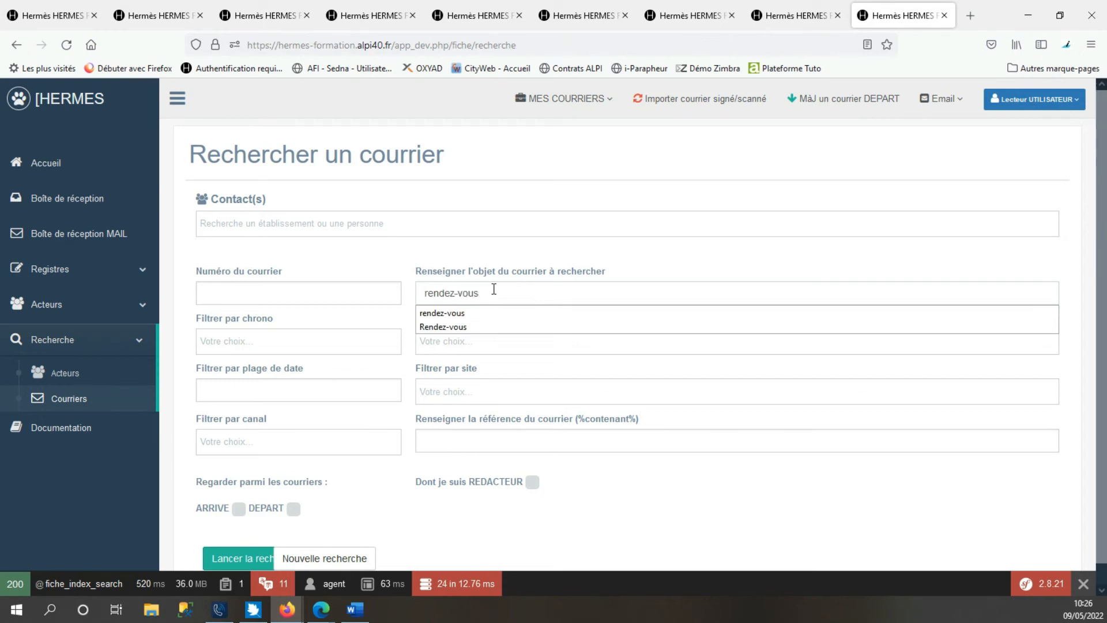
{"action": "left_click", "coordinate": [236, 562]}
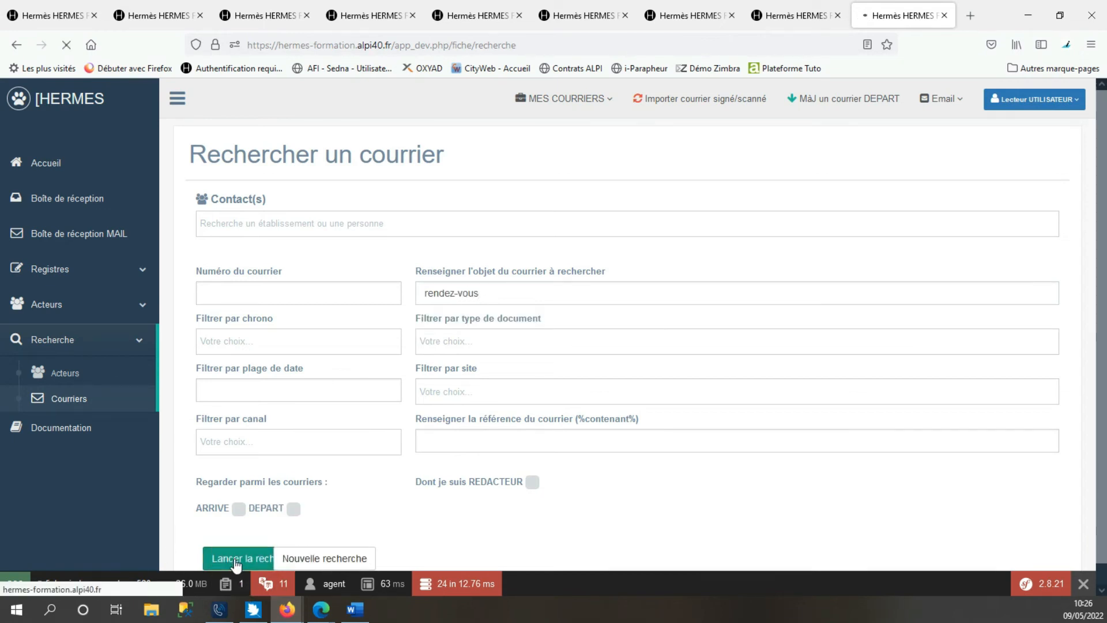
{"action": "scroll", "coordinate": [611, 456], "scroll_direction": "down", "scroll_amount": 3}
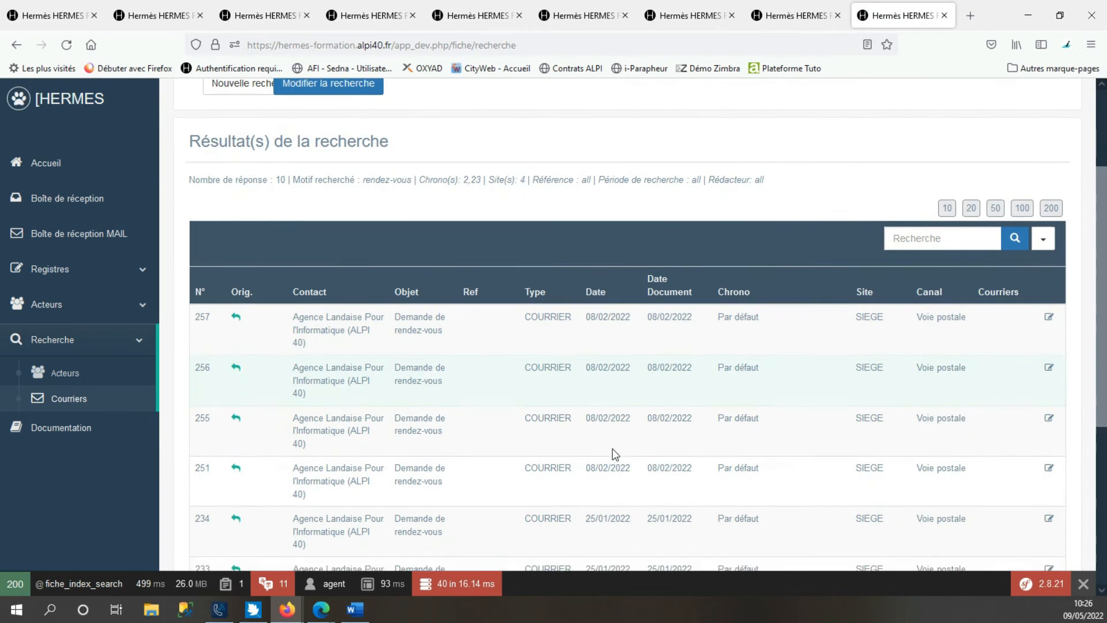
{"action": "scroll", "coordinate": [613, 453], "scroll_direction": "down", "scroll_amount": 1}
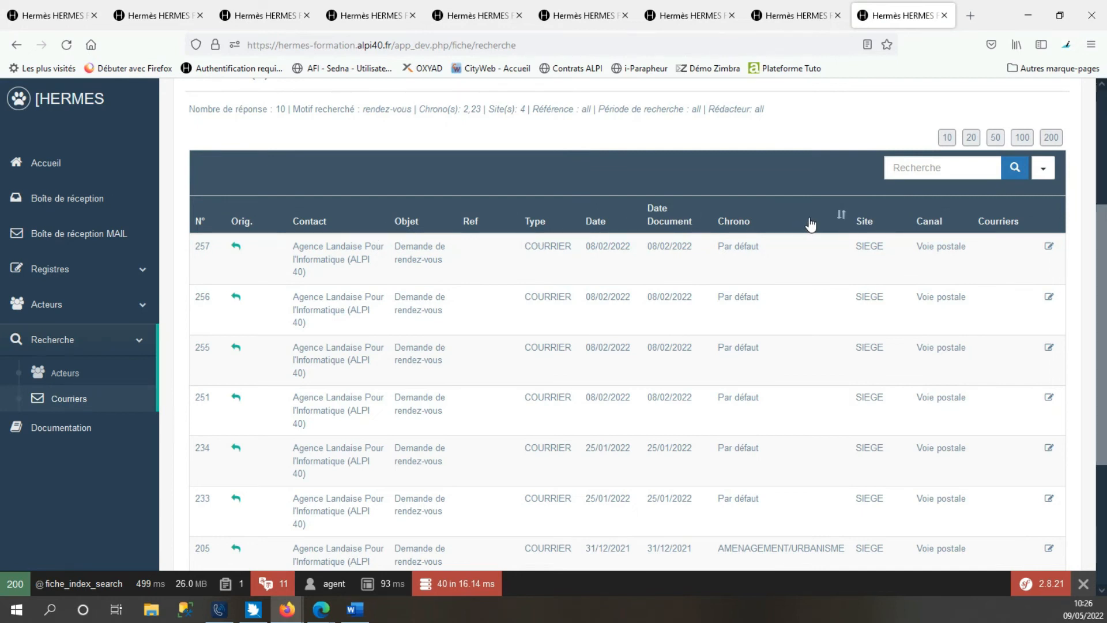
{"action": "left_click", "coordinate": [1048, 249]}
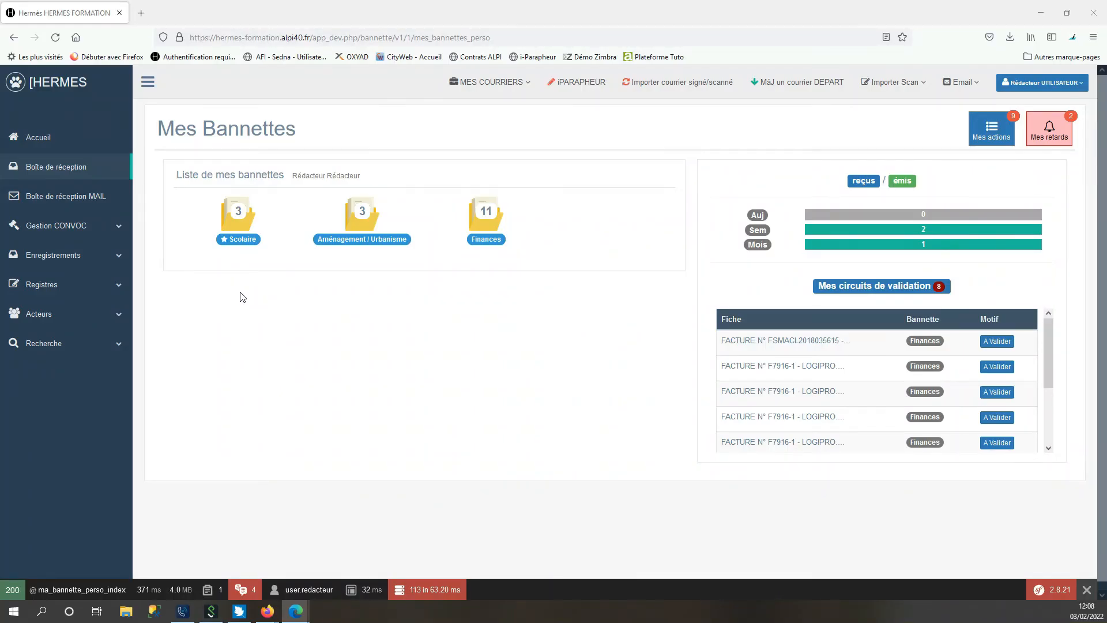
- Open the CONVOC meeting management list and go to its search field
{"action": "left_click", "coordinate": [94, 228]}
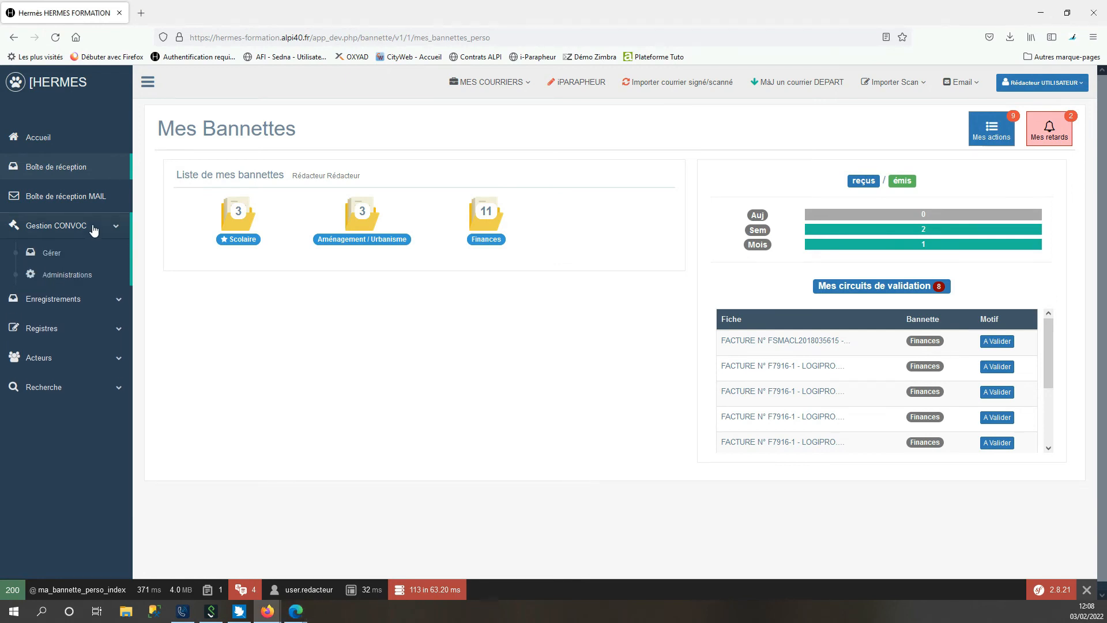
{"action": "left_click", "coordinate": [69, 253]}
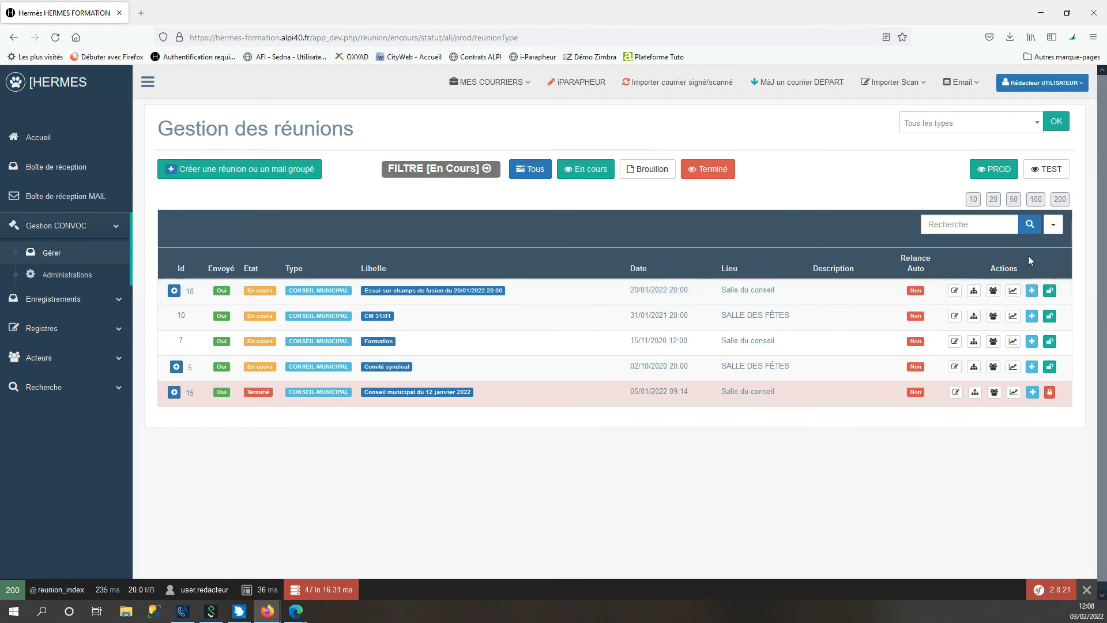
{"action": "left_click", "coordinate": [973, 229]}
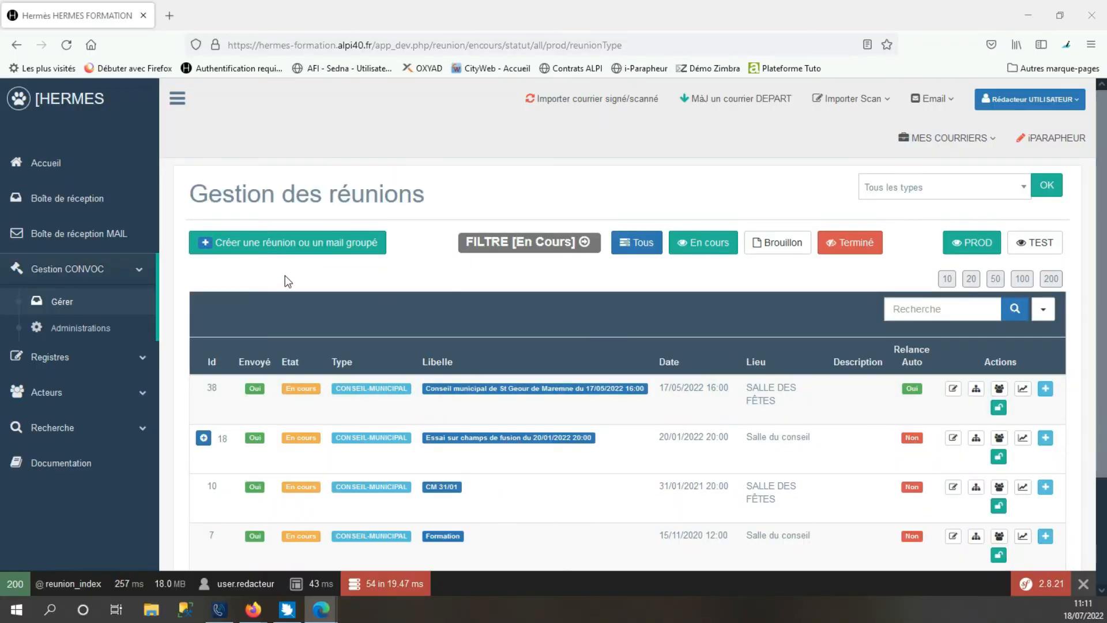
- Create a meeting titled CONSEIL MUNICIPAL
{"action": "left_click", "coordinate": [290, 247]}
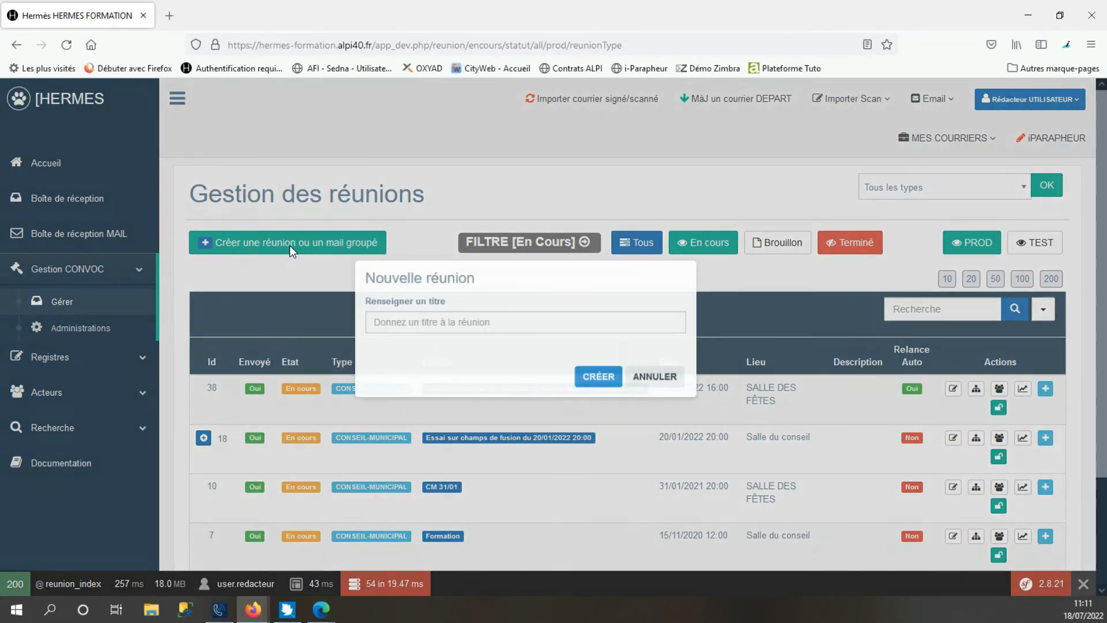
{"action": "type", "text": "CONSEIL MUNICIPAL"}
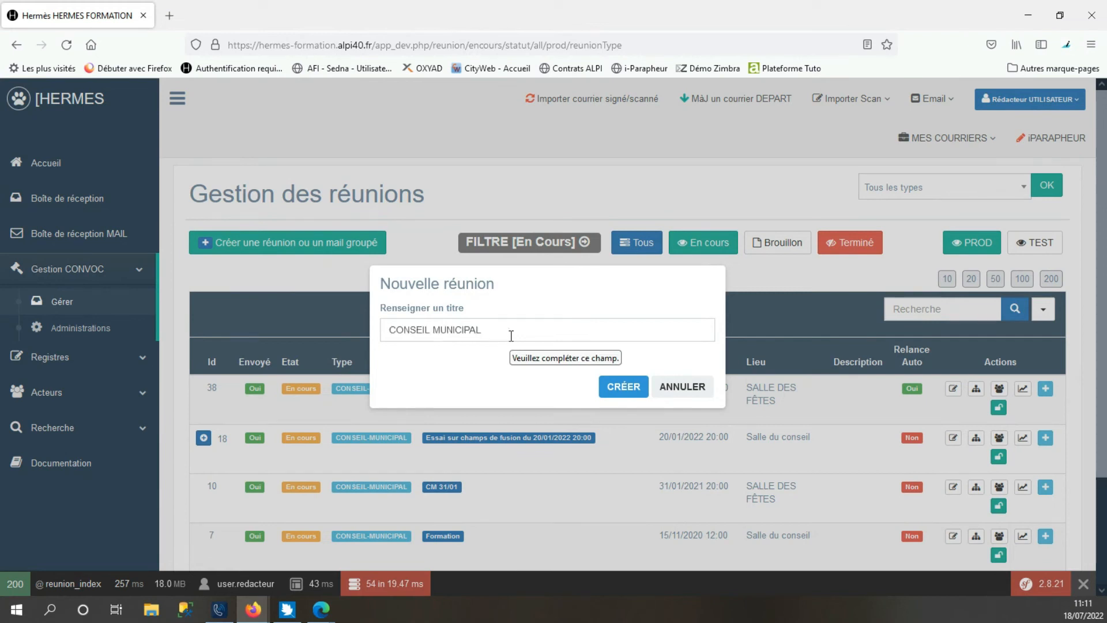
{"action": "left_click", "coordinate": [623, 387]}
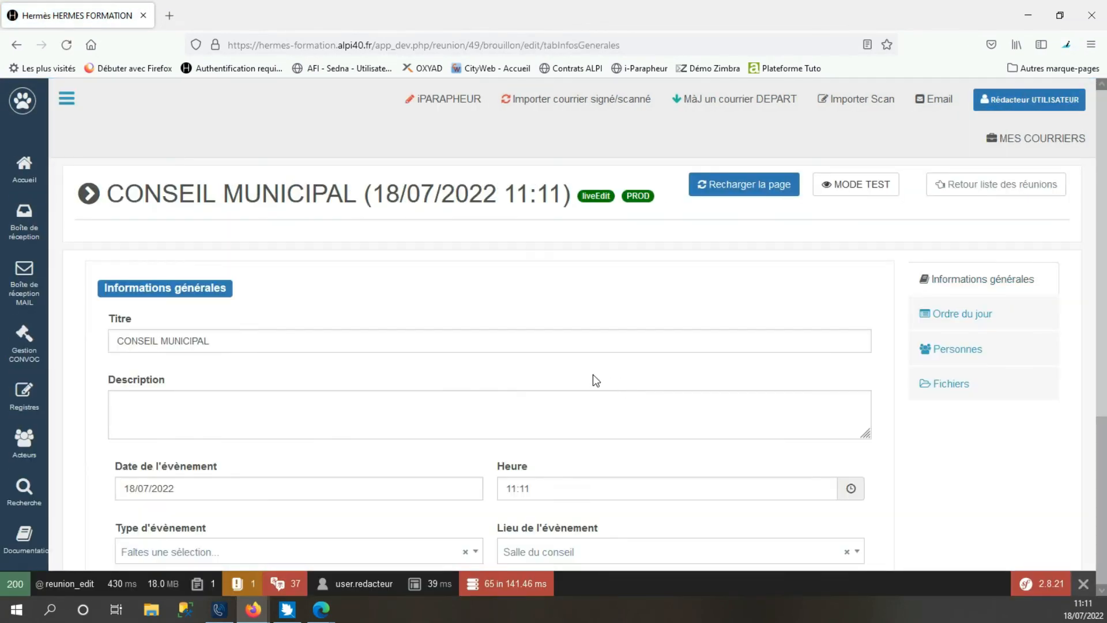
- Give the meeting the description CM and schedule it for 26/07/2022 at 20:00
{"action": "scroll", "coordinate": [276, 295], "scroll_direction": "down", "scroll_amount": 2}
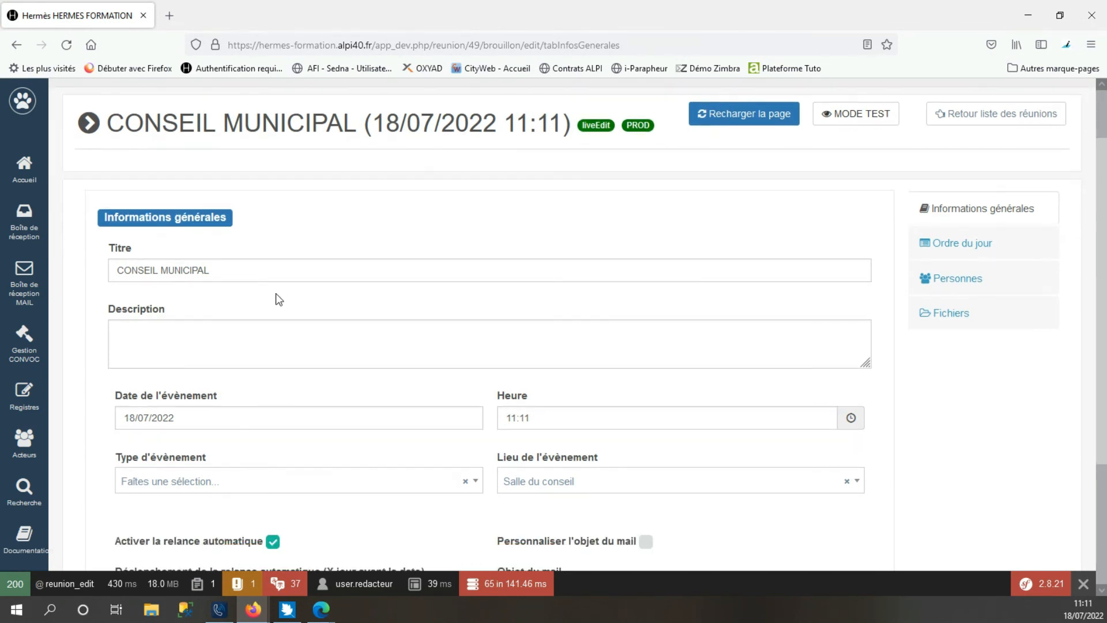
{"action": "left_click", "coordinate": [169, 352]}
{"action": "type", "text": "cm"}
{"action": "left_click", "coordinate": [198, 408]}
{"action": "scroll", "coordinate": [198, 410], "scroll_direction": "down", "scroll_amount": 2}
{"action": "left_click", "coordinate": [160, 506]}
{"action": "left_click", "coordinate": [543, 346]}
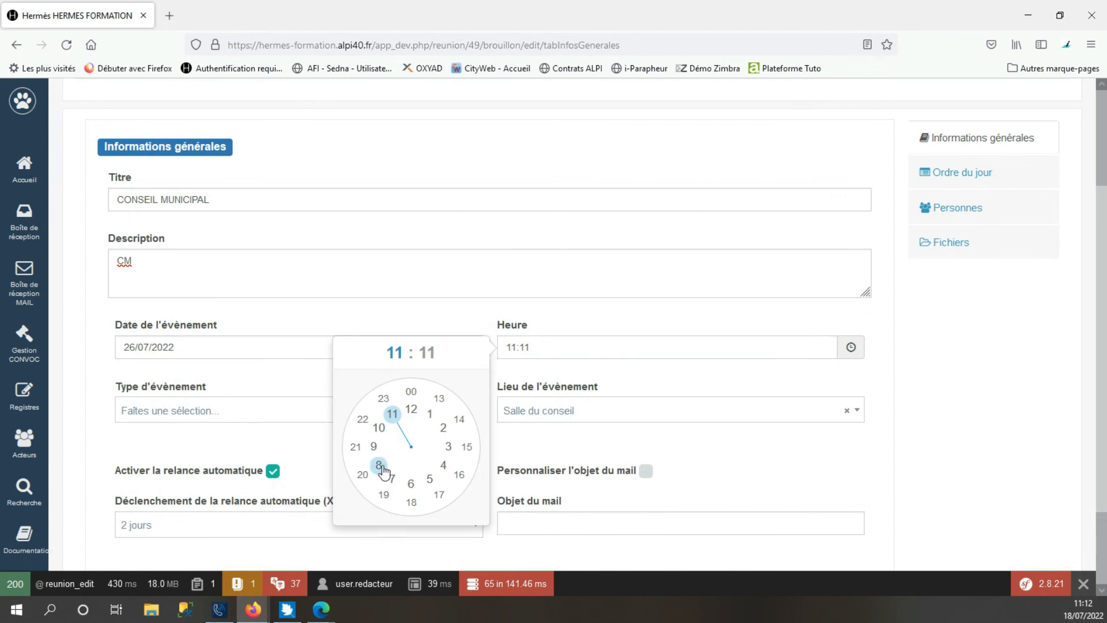
{"action": "left_click", "coordinate": [367, 486]}
{"action": "left_click", "coordinate": [410, 390]}
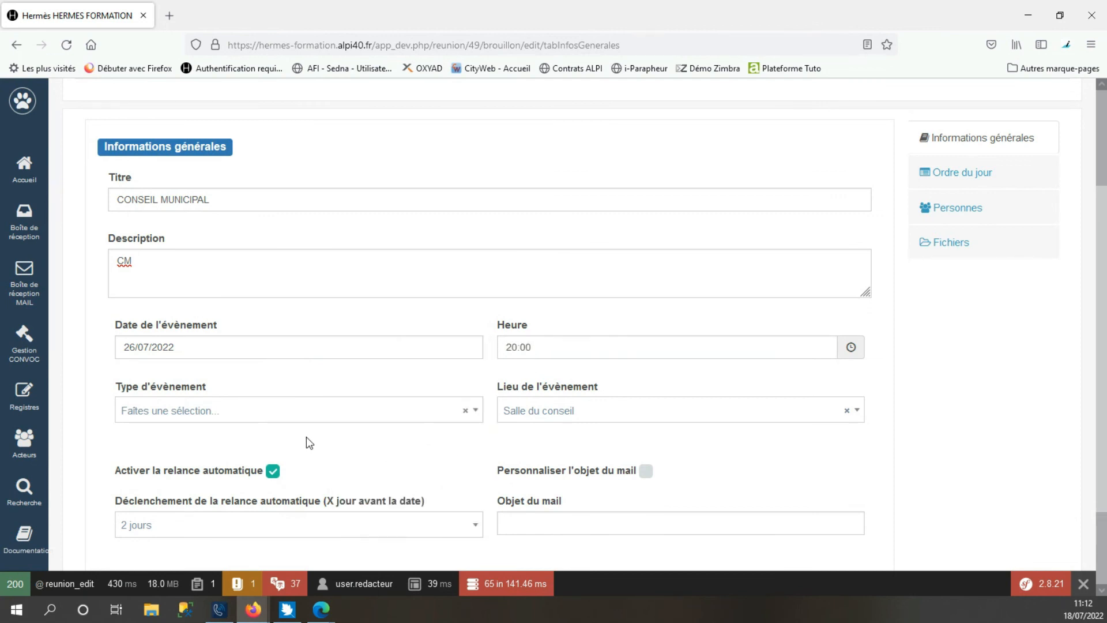
- Set the event type to Conseil municipal and save the meeting's general information
{"action": "left_click", "coordinate": [232, 418]}
{"action": "left_click", "coordinate": [228, 482]}
{"action": "scroll", "coordinate": [273, 469], "scroll_direction": "down", "scroll_amount": 2}
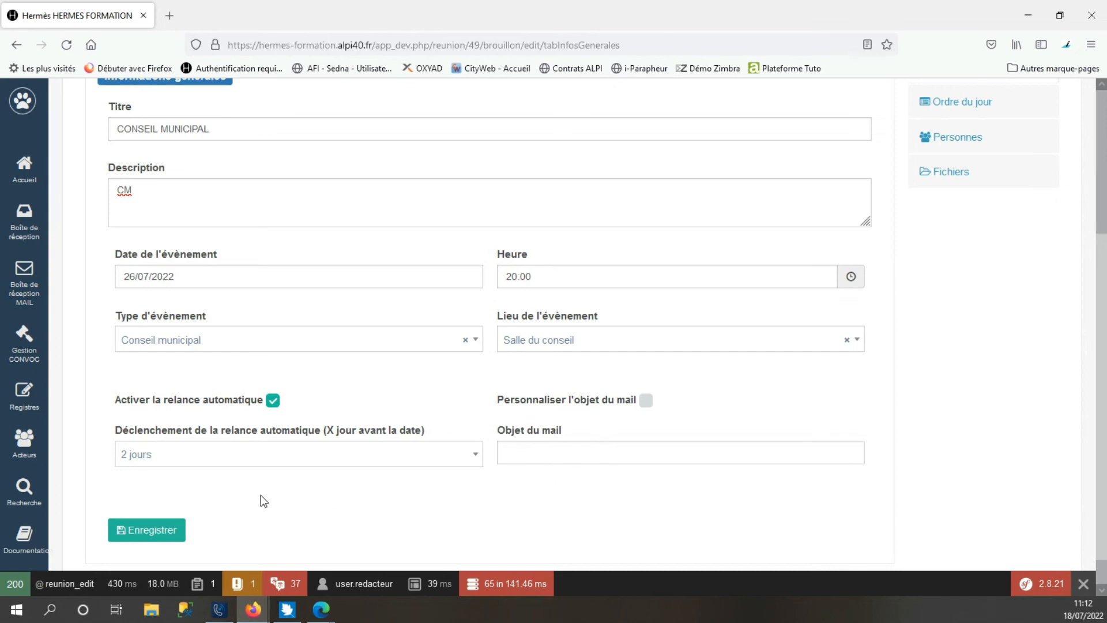
{"action": "left_click", "coordinate": [165, 536]}
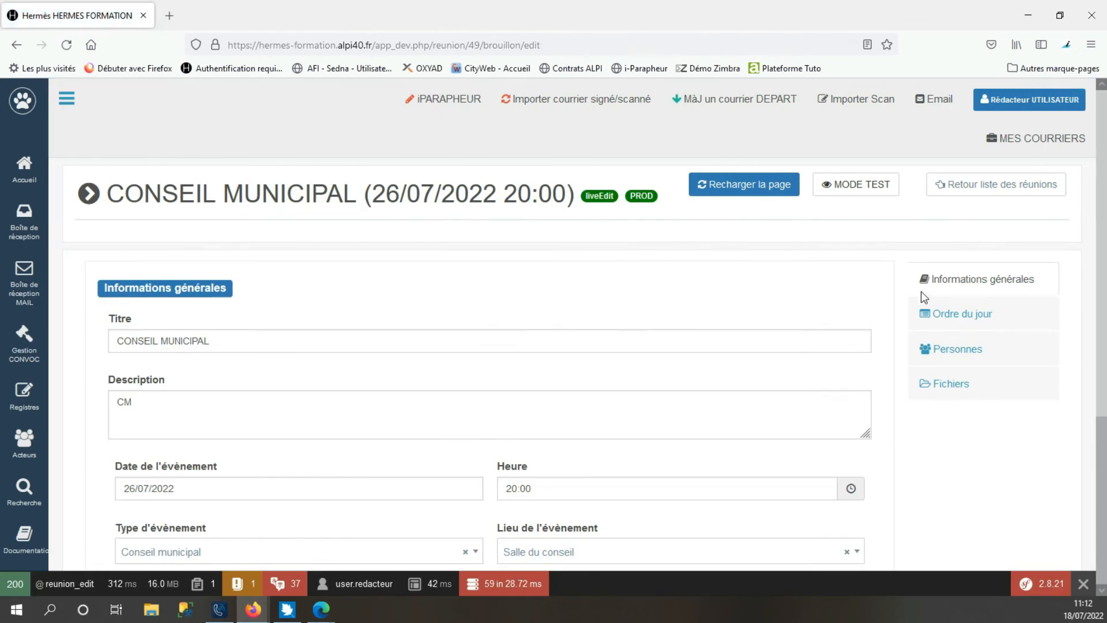
- Add an agenda item to the meeting and save it with its default label, and view the meeting's files section
{"action": "left_click", "coordinate": [939, 314]}
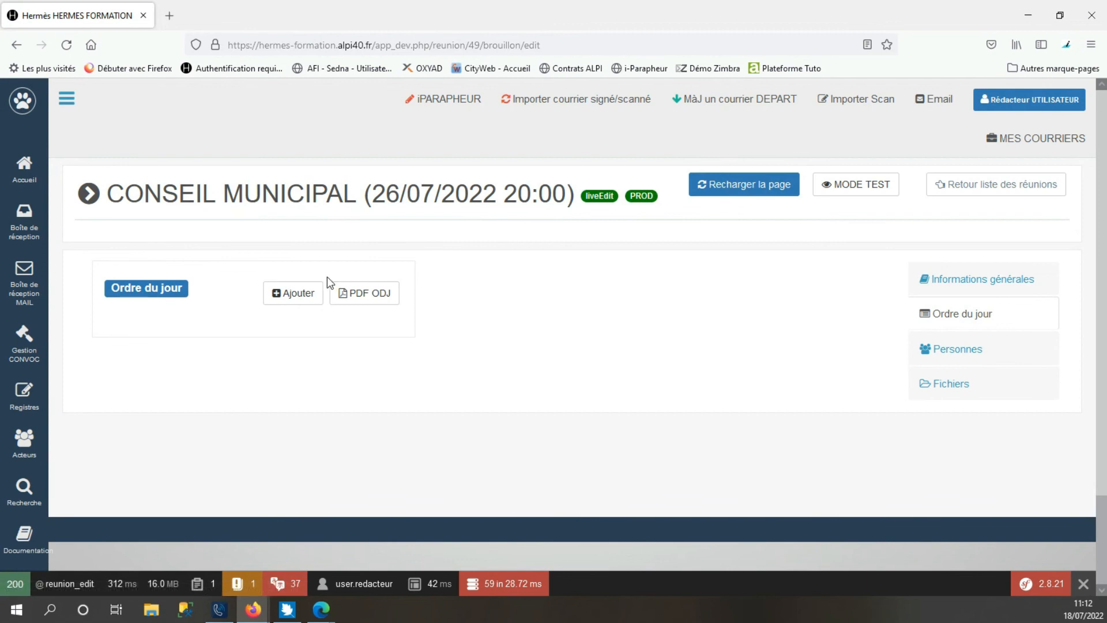
{"action": "left_click", "coordinate": [294, 295]}
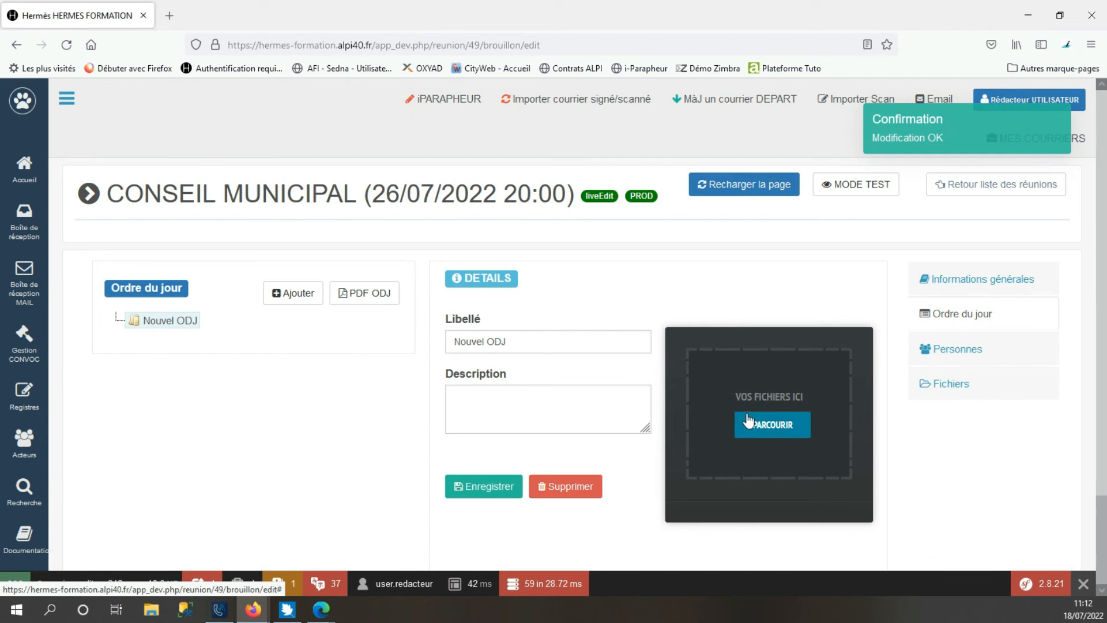
{"action": "left_click", "coordinate": [470, 486]}
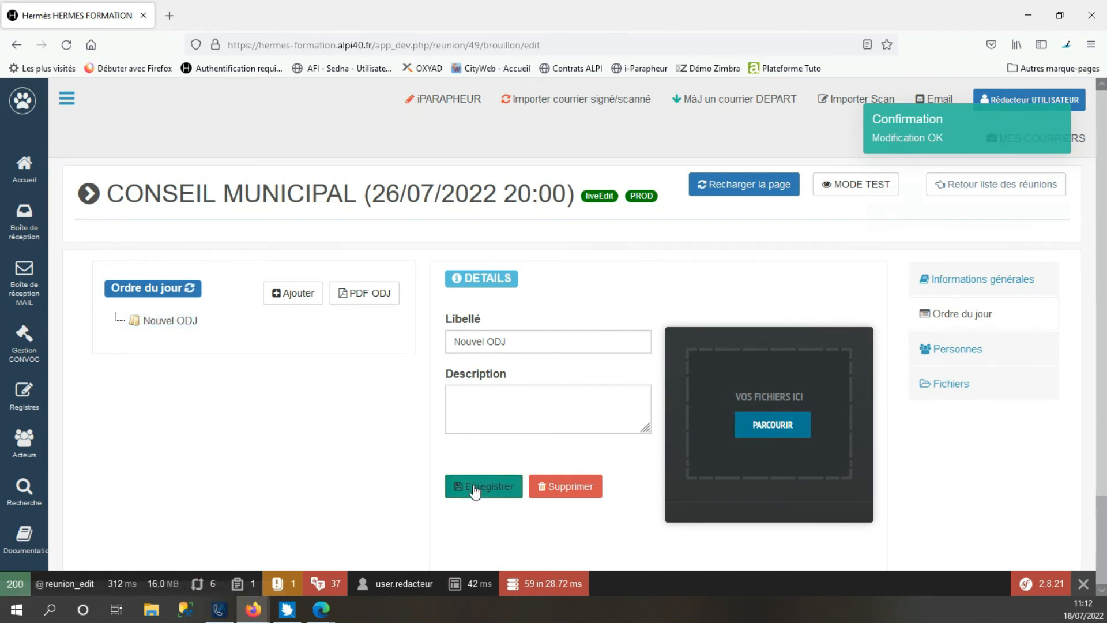
{"action": "left_click", "coordinate": [944, 393]}
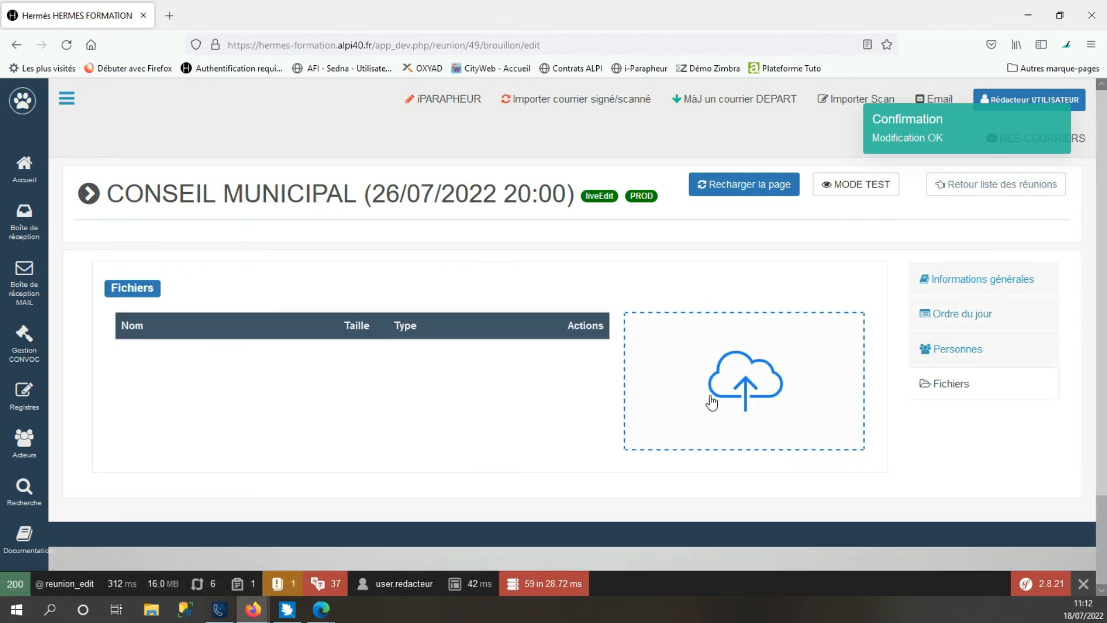
- Add the CONSEIL MUNICIPAL (2) group to the meeting's invited people
{"action": "left_click", "coordinate": [958, 350]}
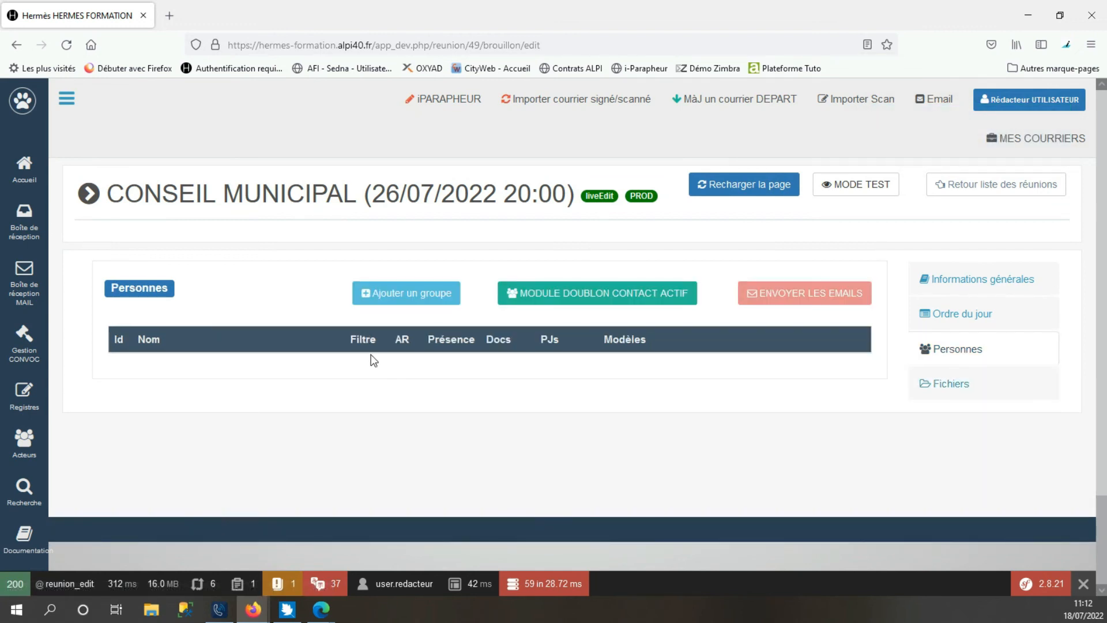
{"action": "left_click", "coordinate": [409, 294]}
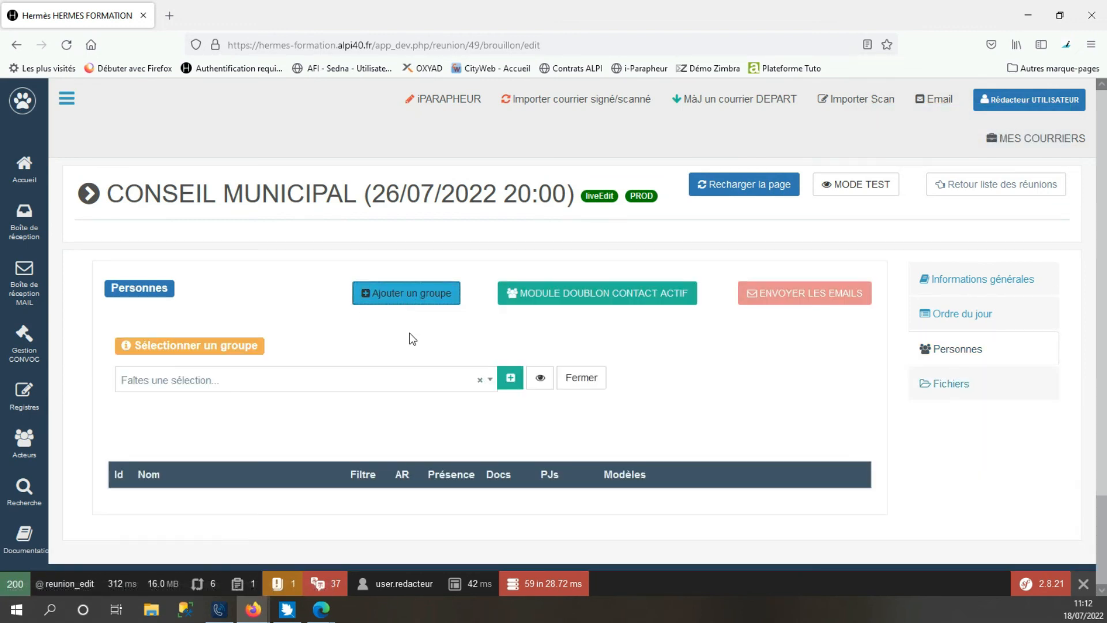
{"action": "left_click", "coordinate": [375, 391]}
{"action": "left_click", "coordinate": [211, 492]}
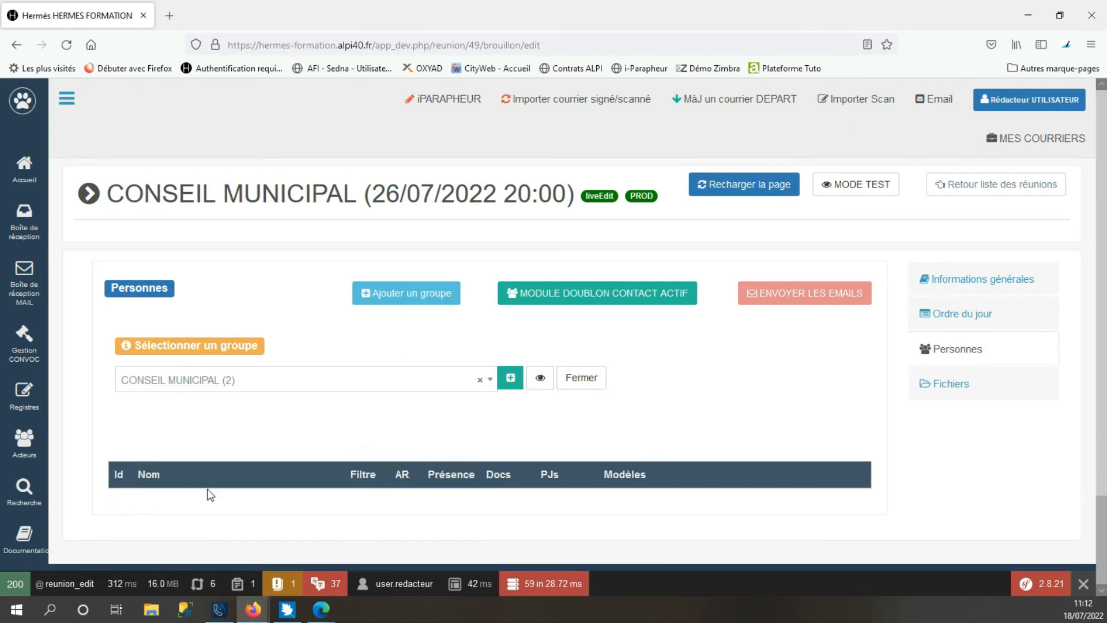
{"action": "left_click", "coordinate": [510, 378]}
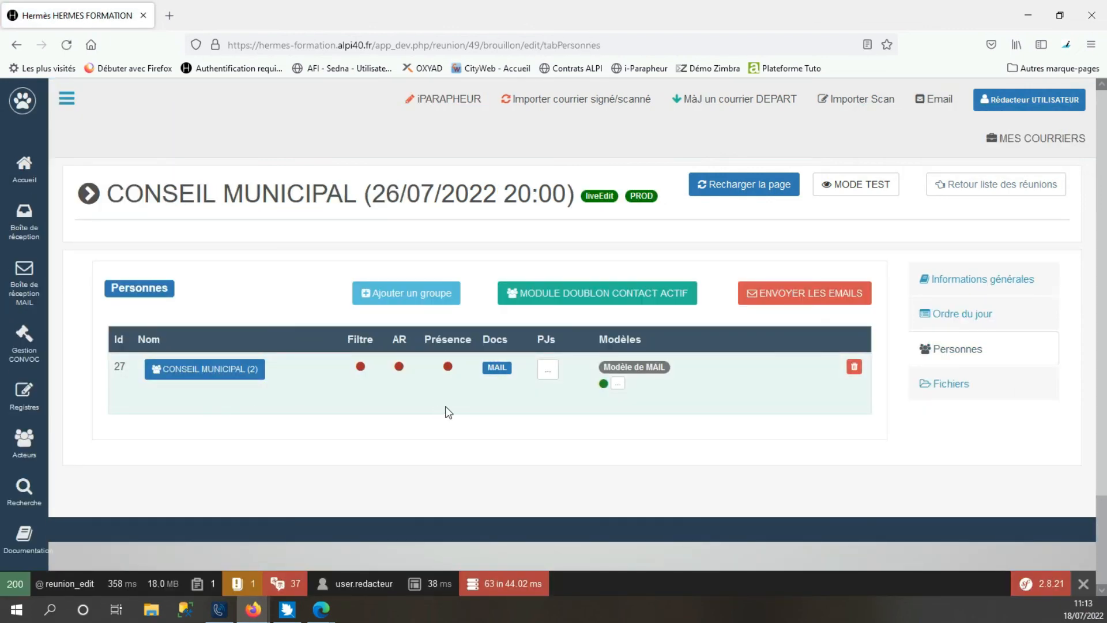
- Enable acknowledgement of receipt (AR) for the CONSEIL MUNICIPAL group and assign it the mail template "Mail de convocation au conseil municipal"
{"action": "left_click", "coordinate": [402, 372]}
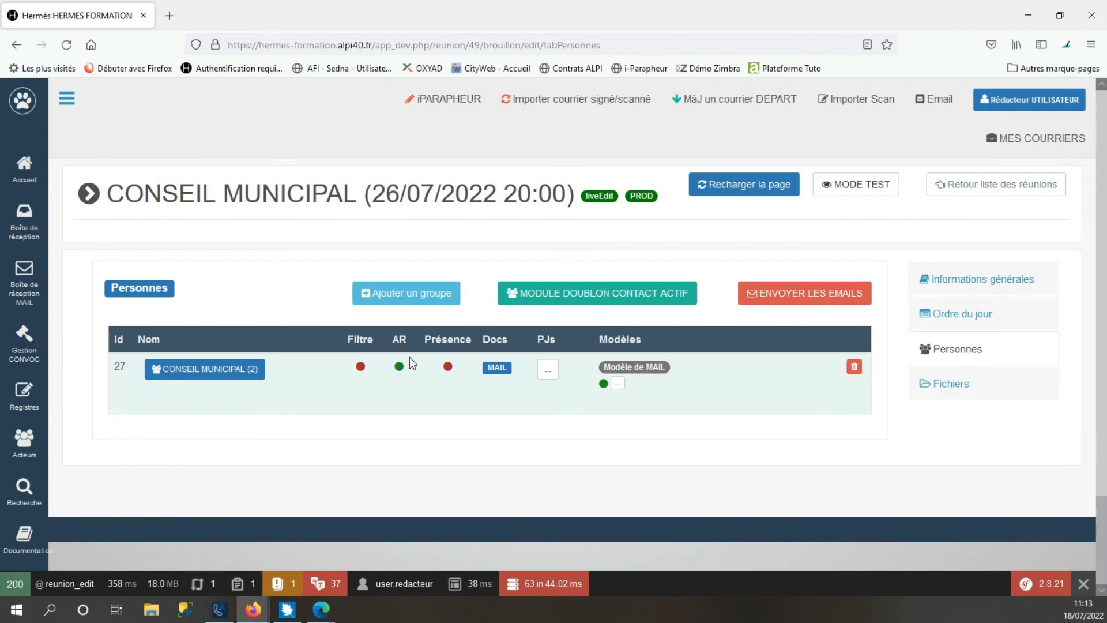
{"action": "left_click", "coordinate": [617, 383]}
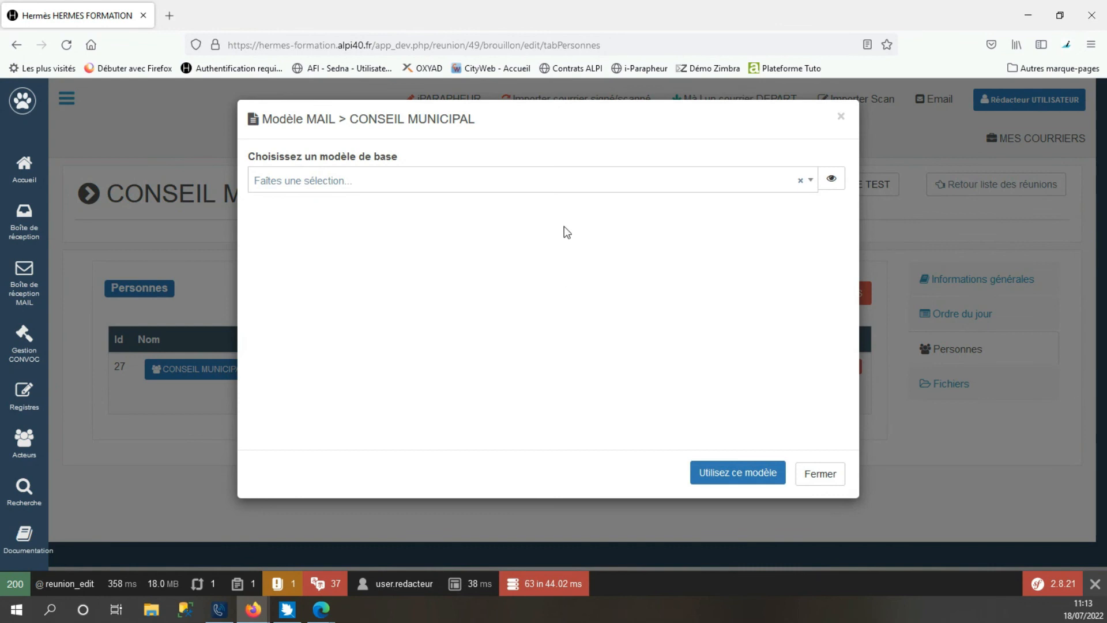
{"action": "left_click", "coordinate": [567, 182]}
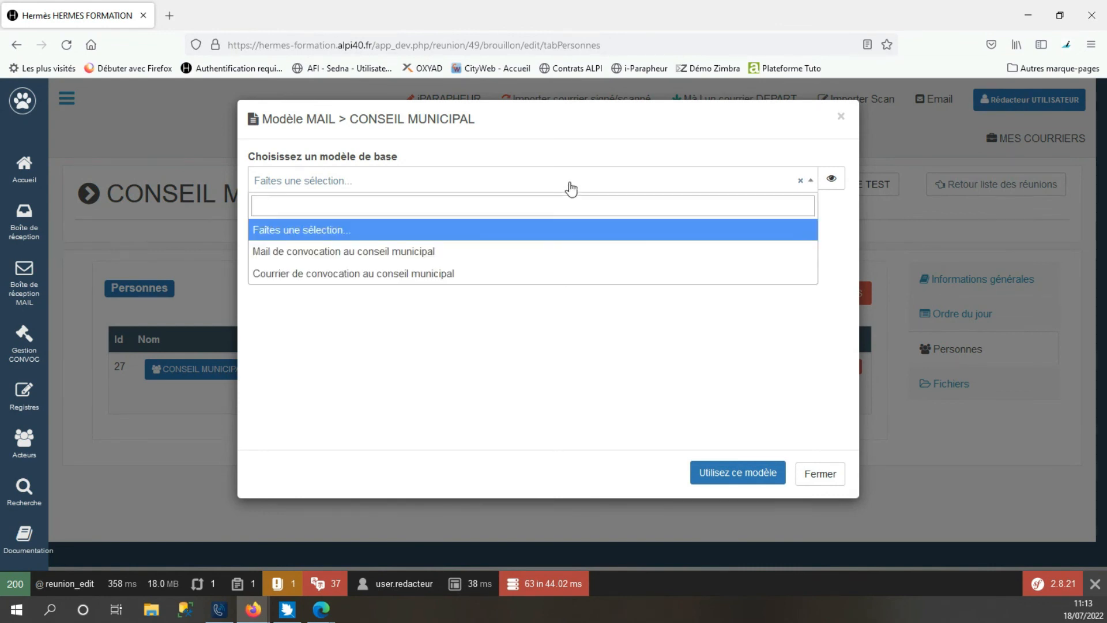
{"action": "left_click", "coordinate": [425, 253]}
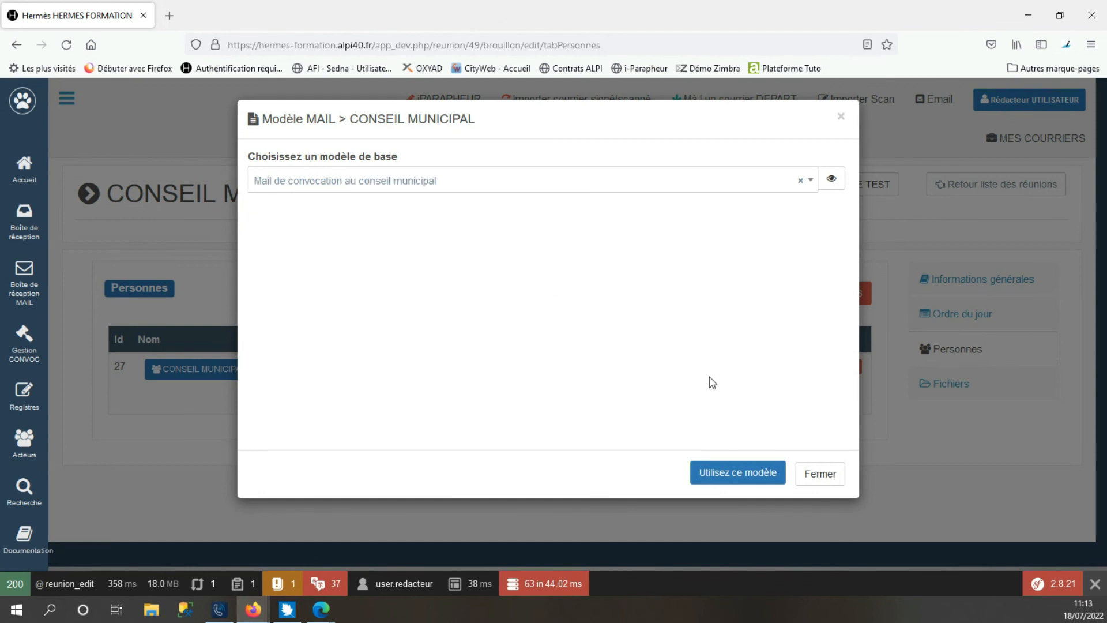
{"action": "left_click", "coordinate": [712, 477]}
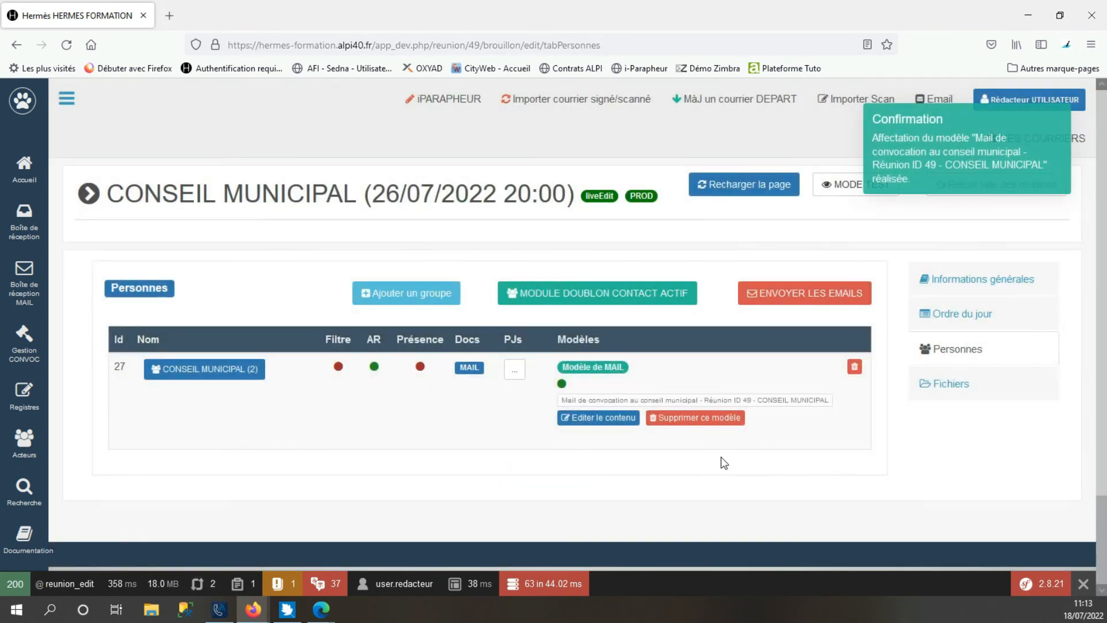
- View the email sending dialog for the meeting, close it without sending, and return to the meetings list
{"action": "left_click", "coordinate": [825, 301]}
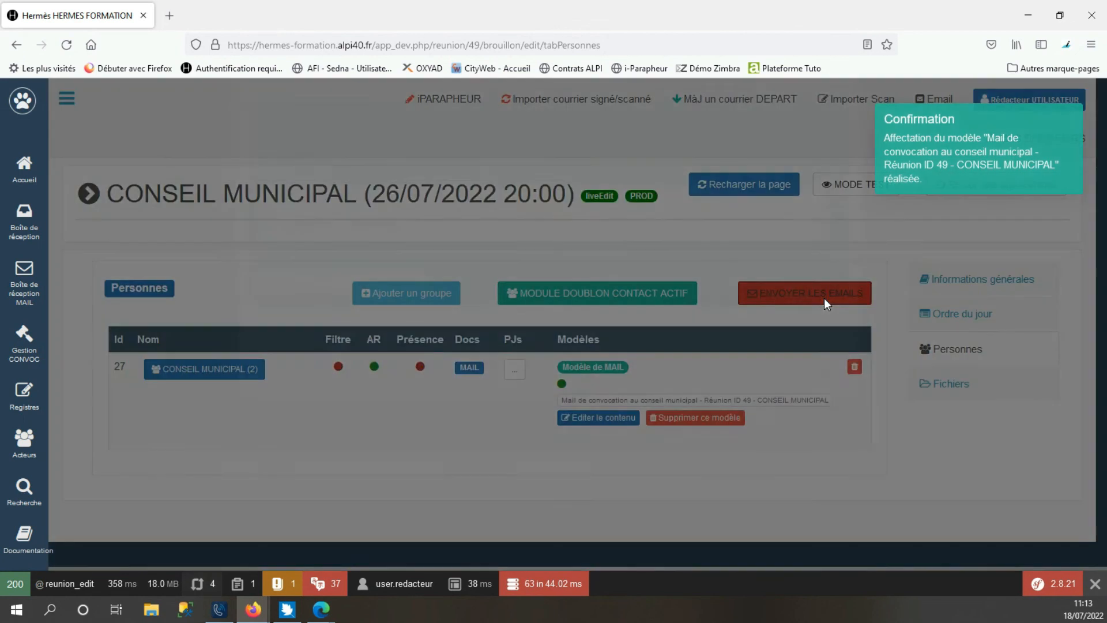
{"action": "left_click", "coordinate": [815, 473]}
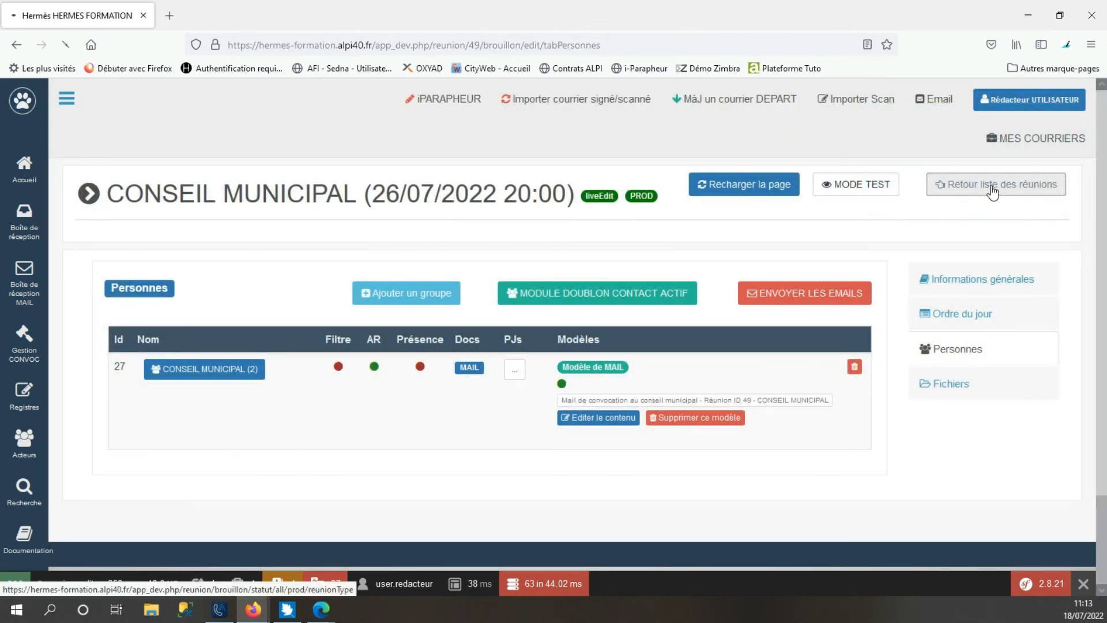
{"action": "left_click", "coordinate": [928, 187]}
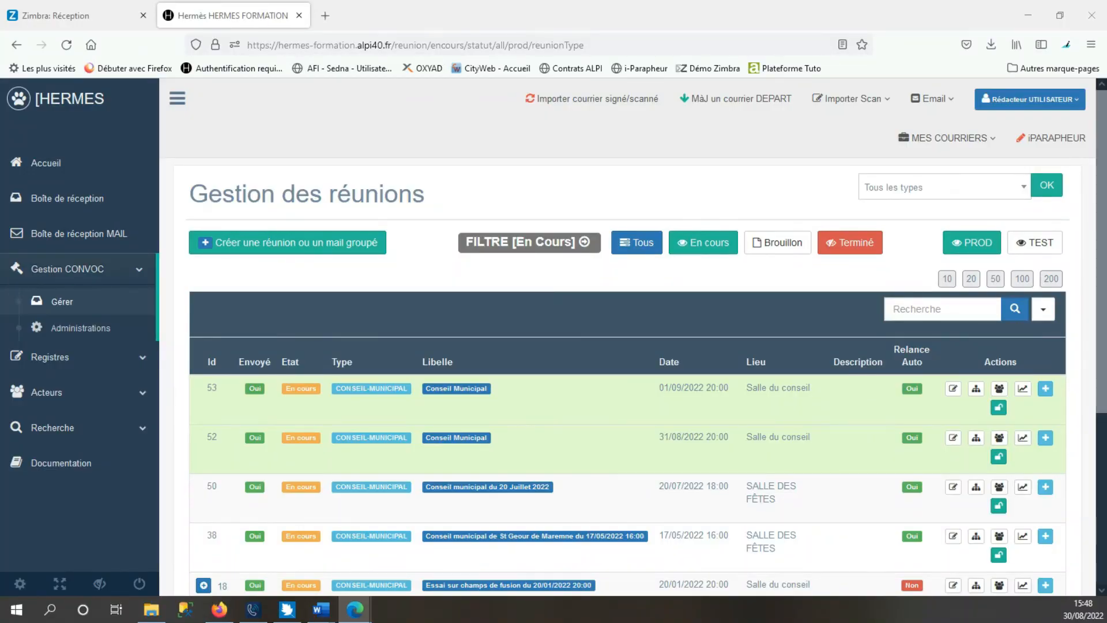
- View the follow-up of the Conseil Municipal meeting of 01/09/2022 and examine each CONSEIL MUNICIPAL group recipient's delivery, acknowledgement and attendance status
{"action": "left_click", "coordinate": [1023, 389]}
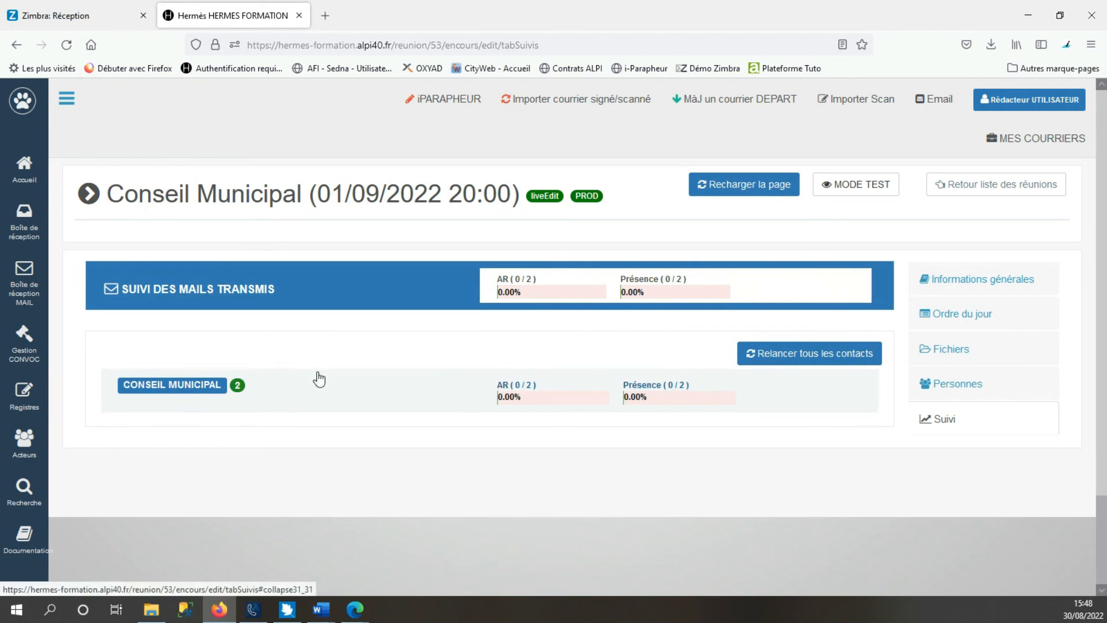
{"action": "left_click", "coordinate": [237, 387]}
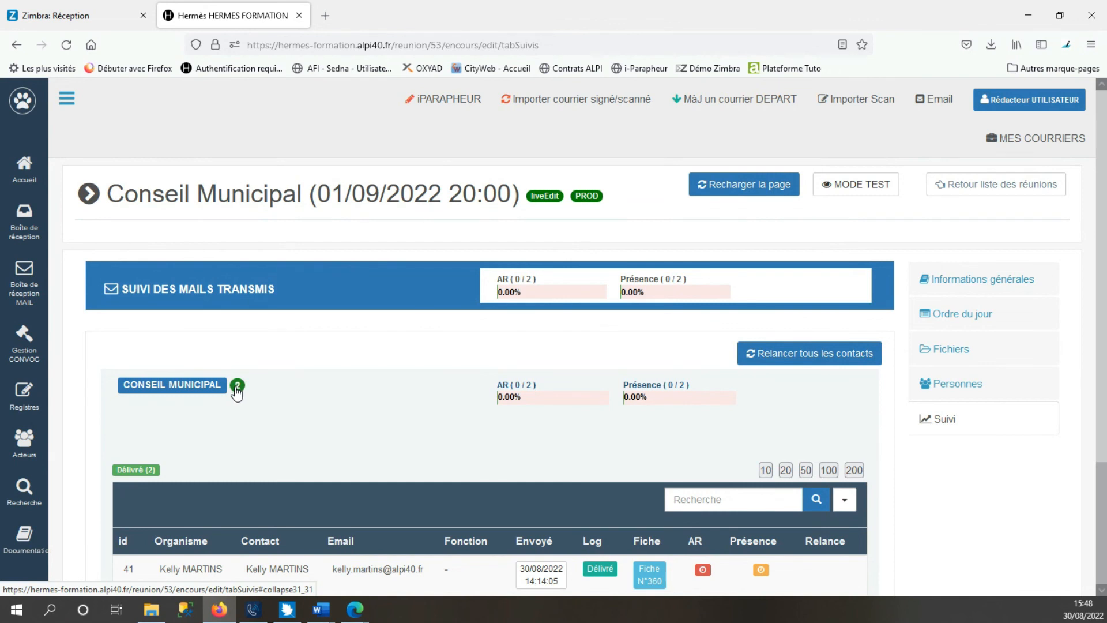
{"action": "scroll", "coordinate": [277, 446], "scroll_direction": "down", "scroll_amount": 2}
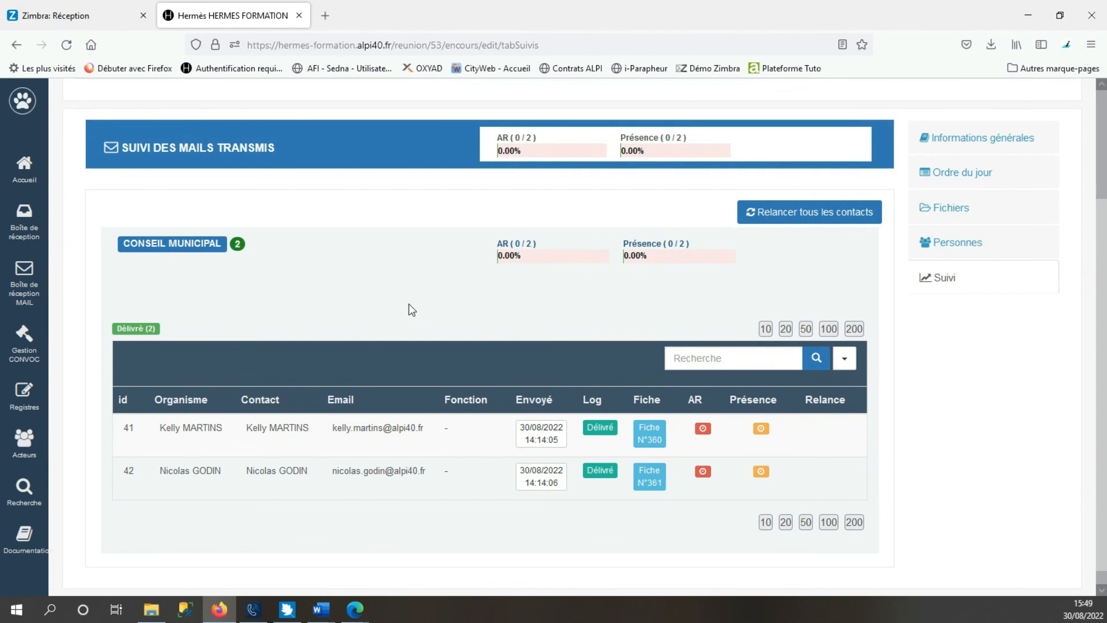
- Switch to Zimbra, acknowledge receipt of the Conseil Municipal invitation for 01/09/2022 through its link, and confirm attendance at the meeting
{"action": "left_click", "coordinate": [95, 10]}
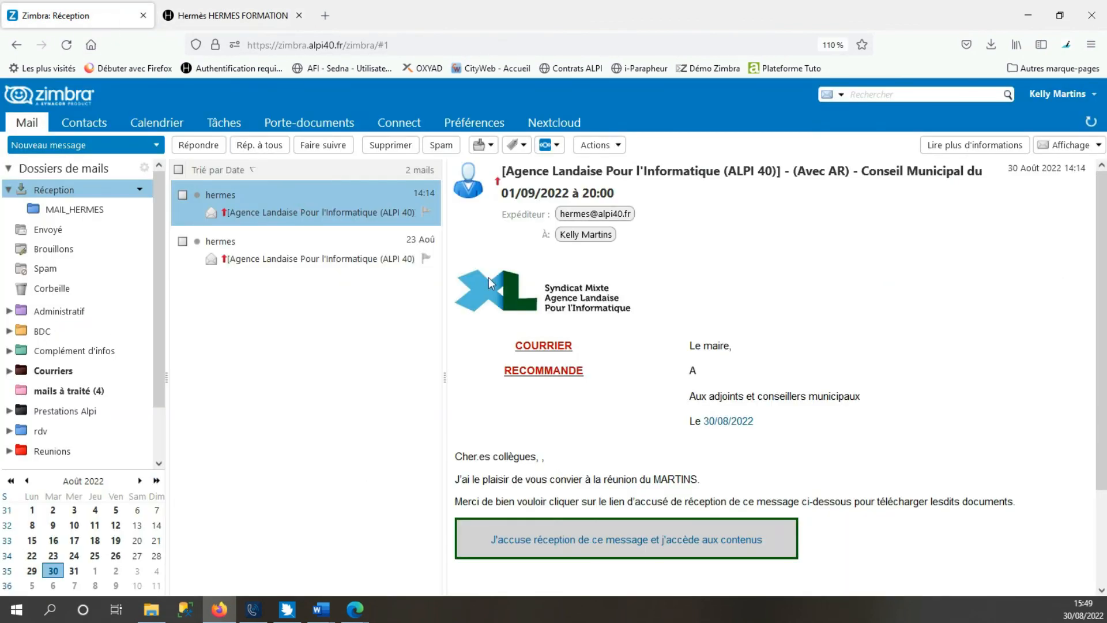
{"action": "scroll", "coordinate": [749, 326], "scroll_direction": "down", "scroll_amount": 2}
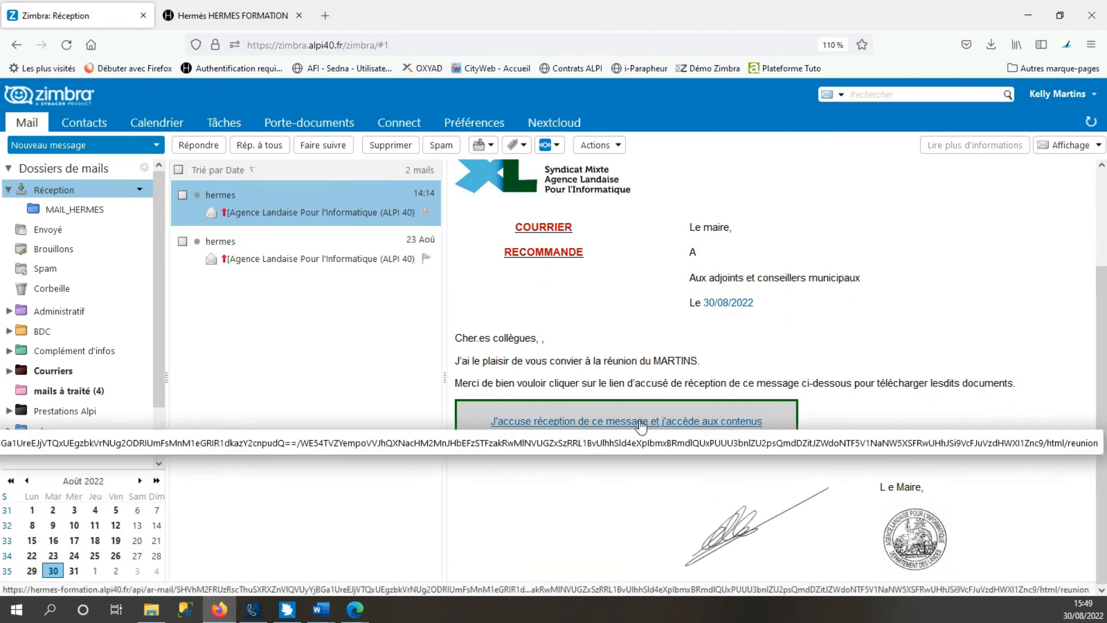
{"action": "left_click", "coordinate": [590, 426]}
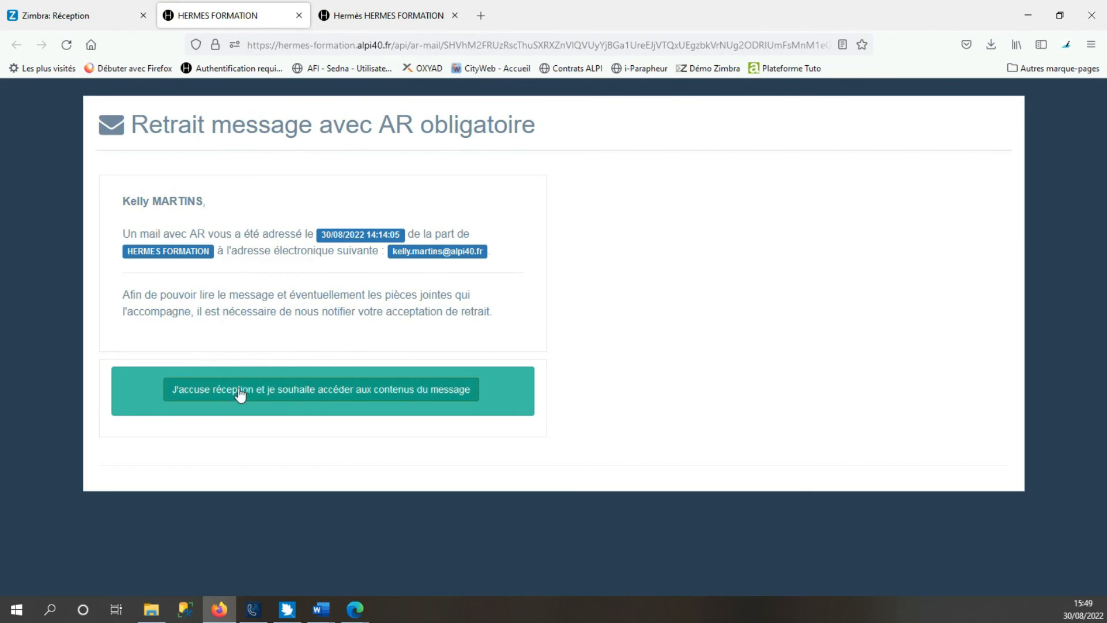
{"action": "left_click", "coordinate": [347, 399]}
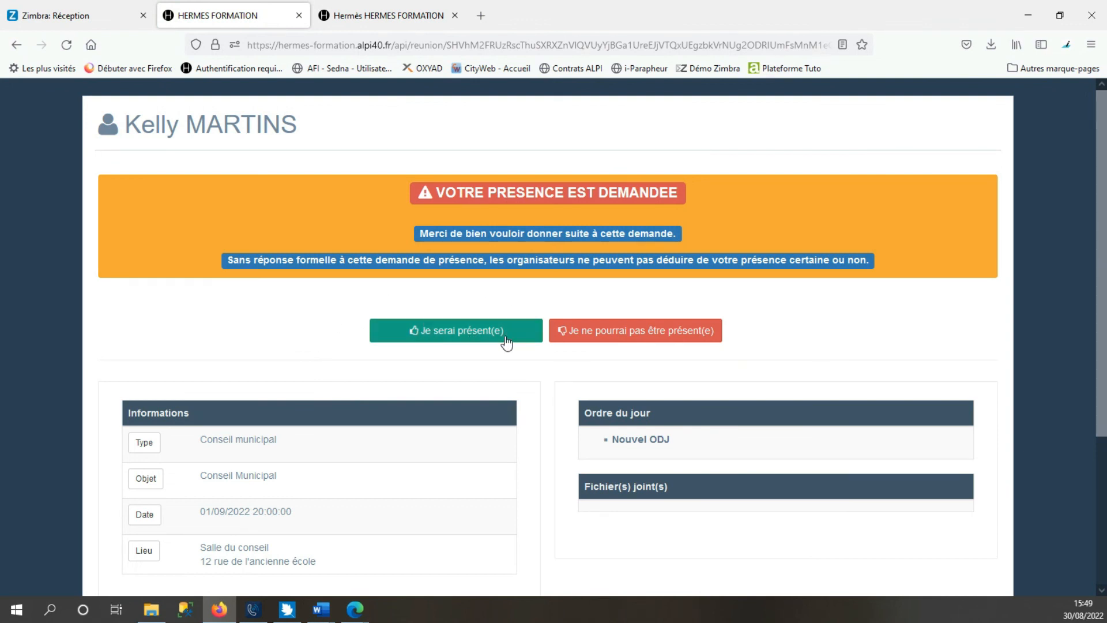
{"action": "left_click", "coordinate": [459, 339]}
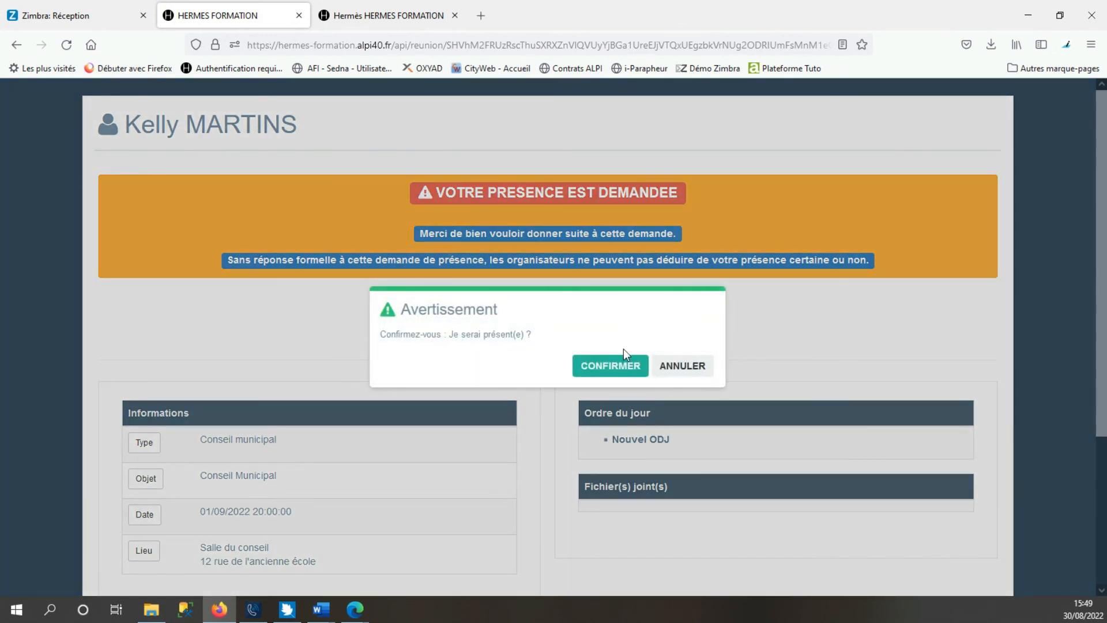
{"action": "left_click", "coordinate": [624, 372]}
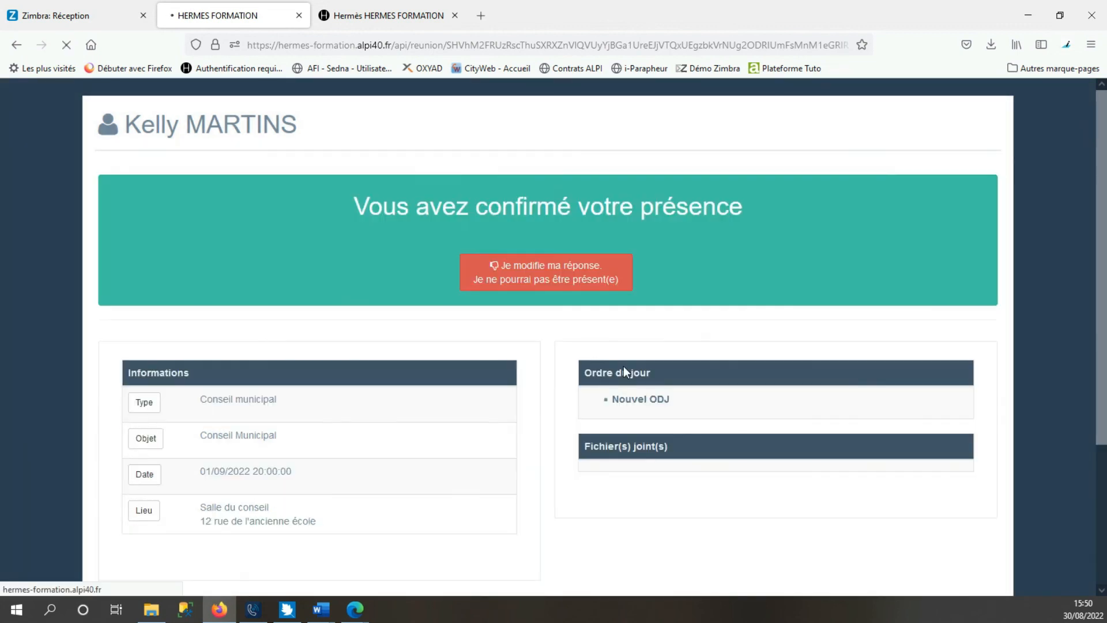
- Switch back to HERMES, refresh the meeting's follow-up, and check the CONSEIL MUNICIPAL group's acknowledgements and attendance replies
{"action": "left_click", "coordinate": [362, 16]}
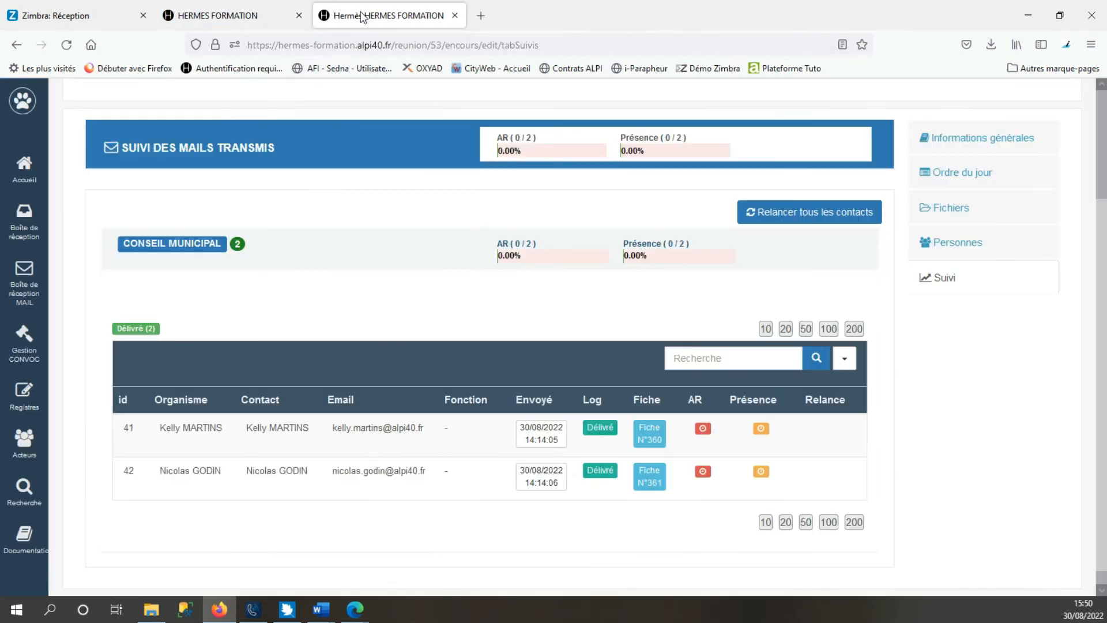
{"action": "left_click", "coordinate": [66, 45]}
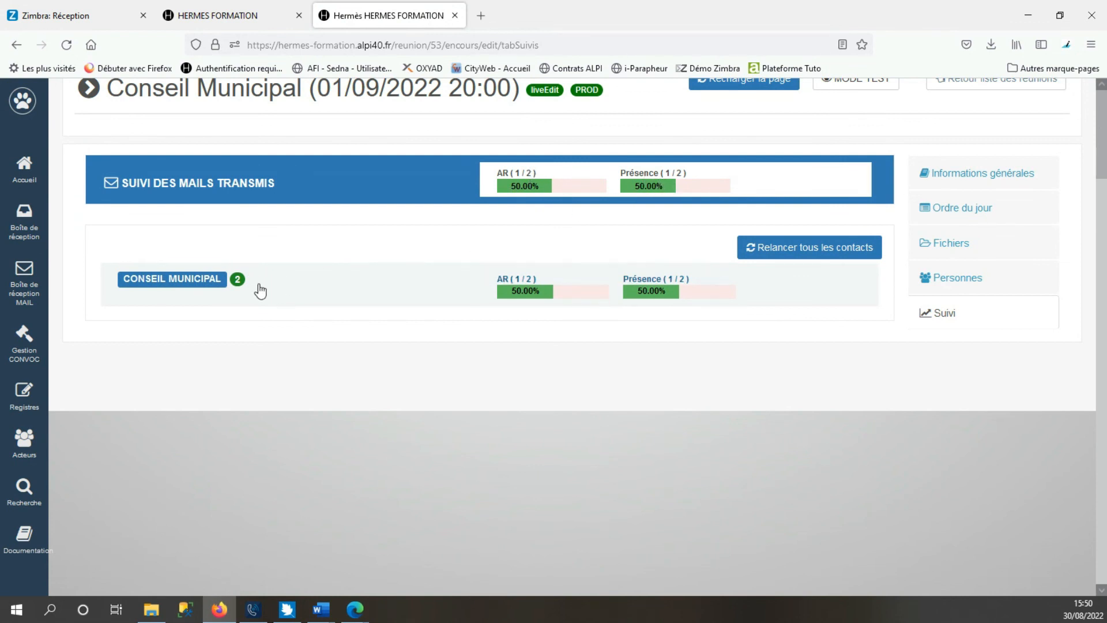
{"action": "left_click", "coordinate": [237, 282]}
{"action": "scroll", "coordinate": [395, 316], "scroll_direction": "down", "scroll_amount": 1}
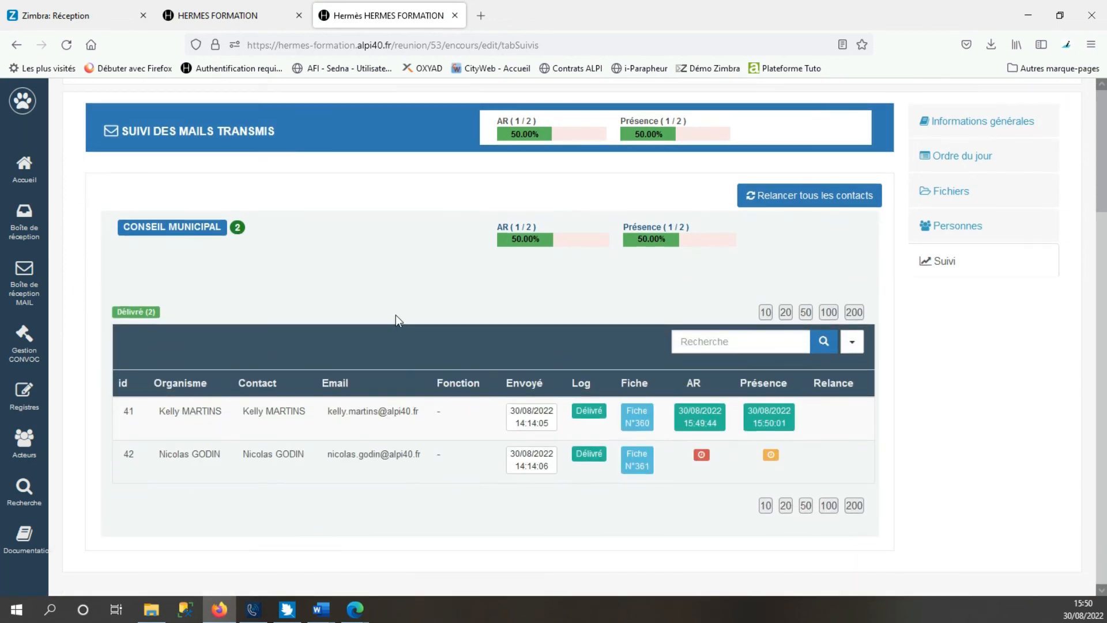